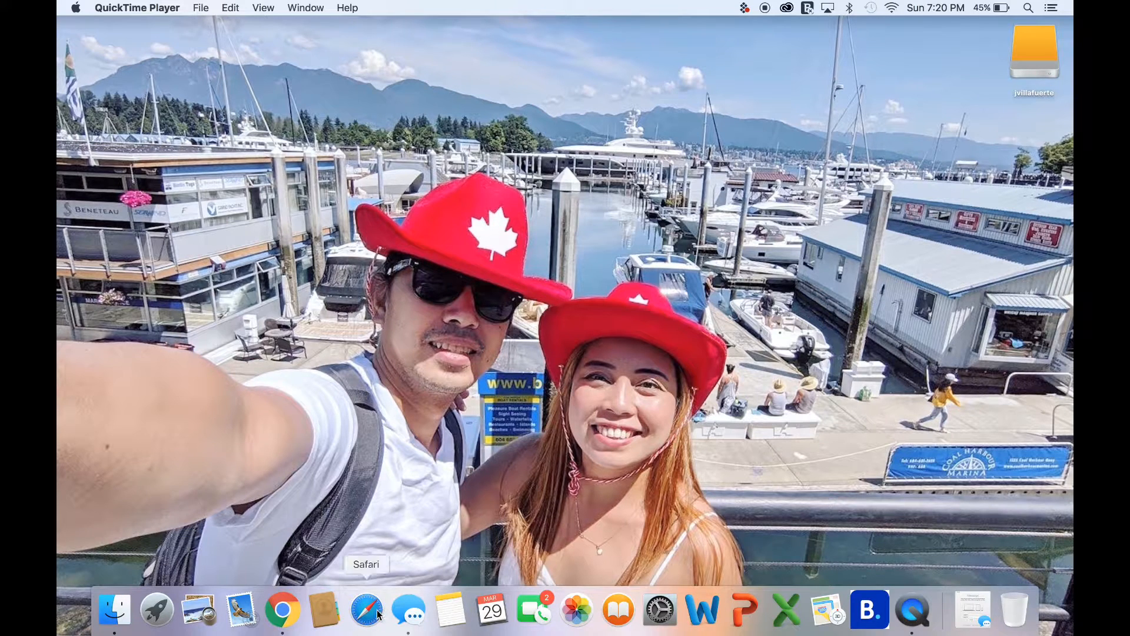
Step: Search Google for 'cra' and bring up the Canada Revenue Agency page in a maximized browser window
left_click(276, 614)
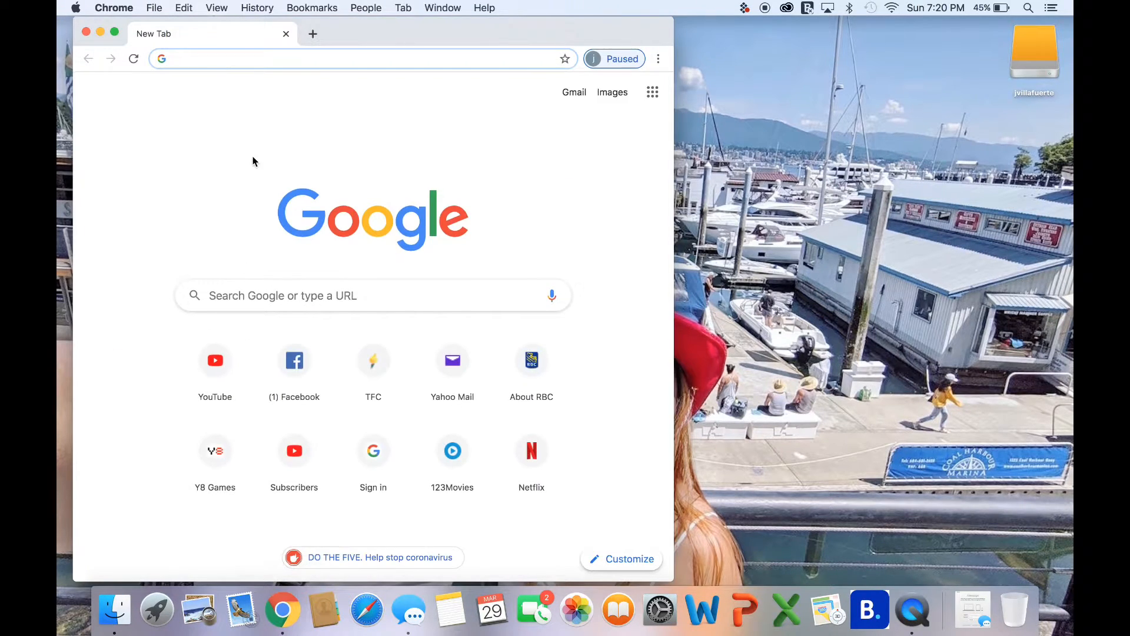
type("cra")
key("Return")
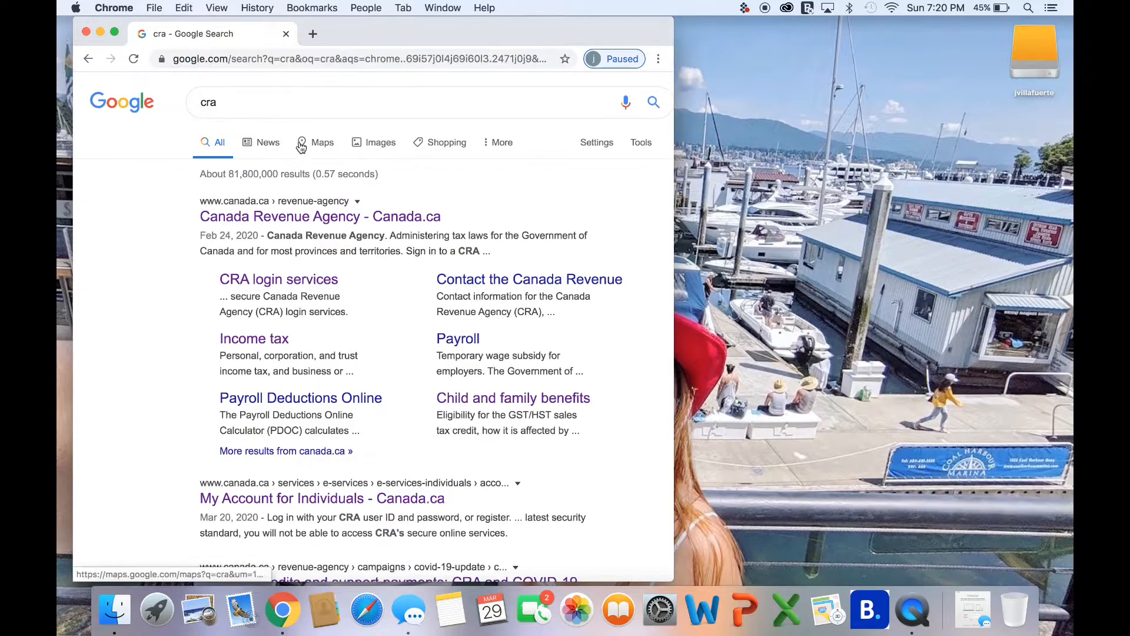
left_click(276, 221)
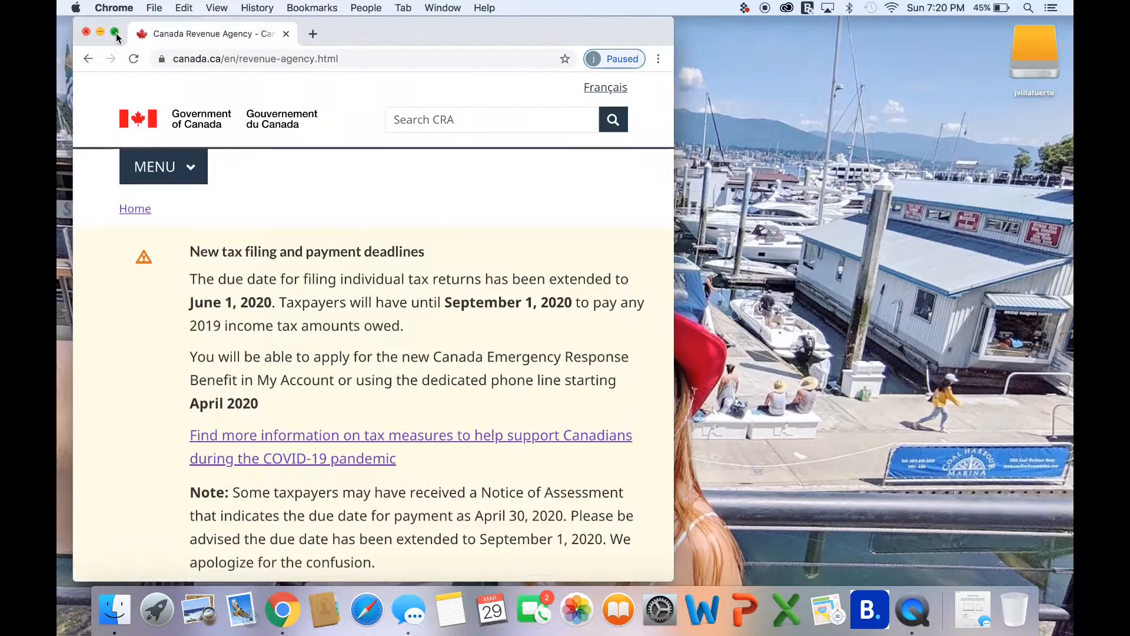
left_click(116, 35)
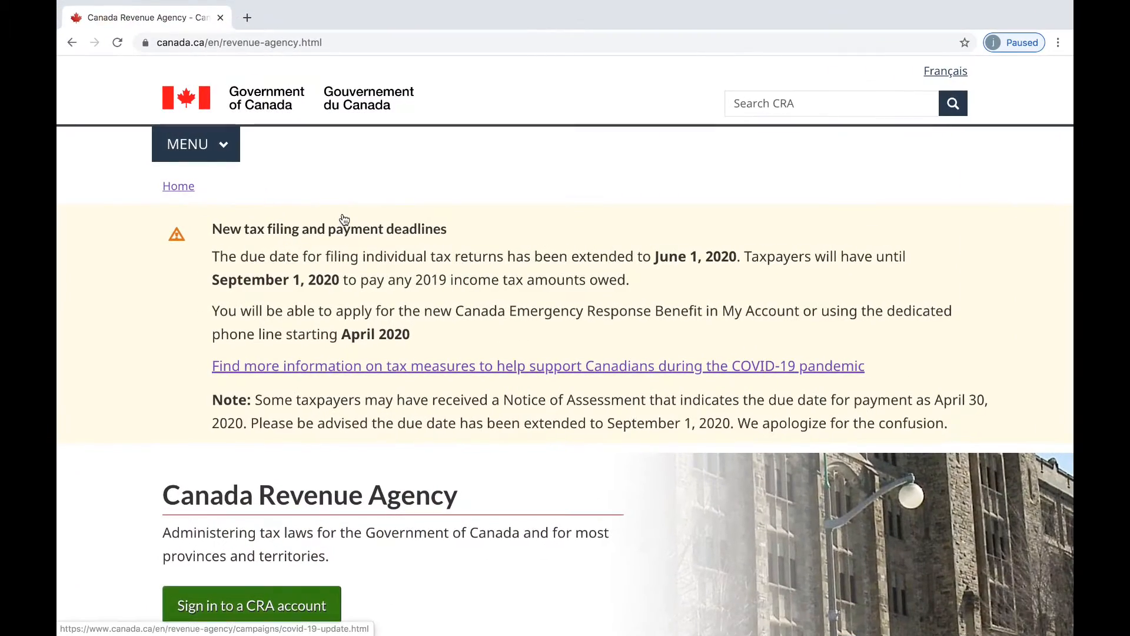
scroll(340, 221, "down", 3)
scroll(342, 213, "down", 2)
scroll(342, 213, "down", 1)
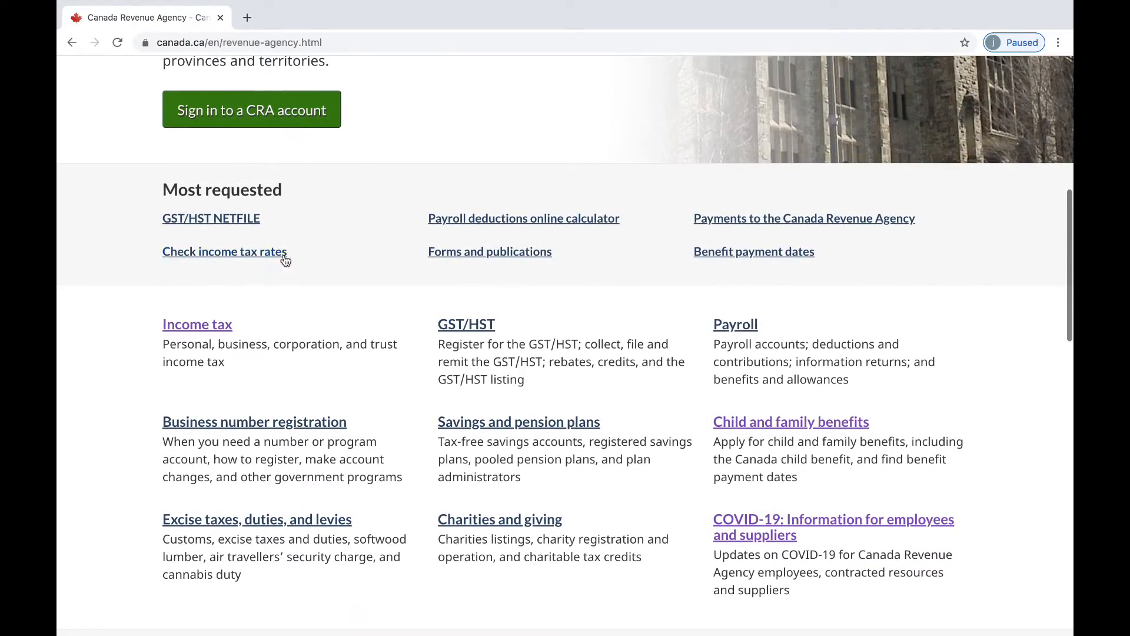
Step: Navigate into the Income tax section and on to the Personal income tax page
left_click(196, 329)
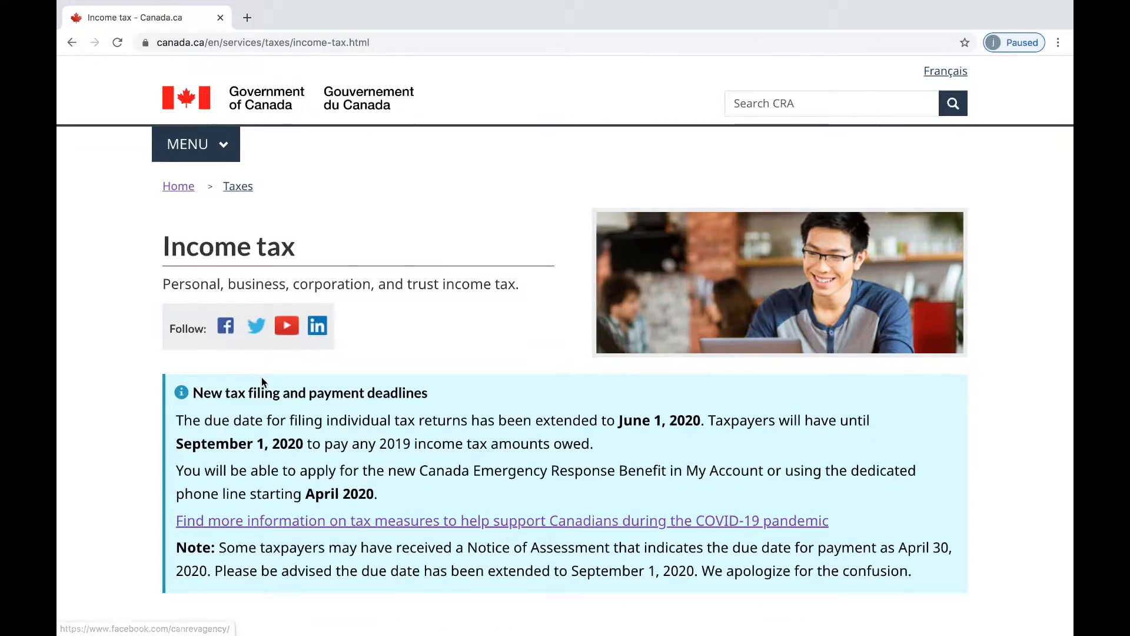
scroll(261, 377, "down", 5)
left_click(226, 222)
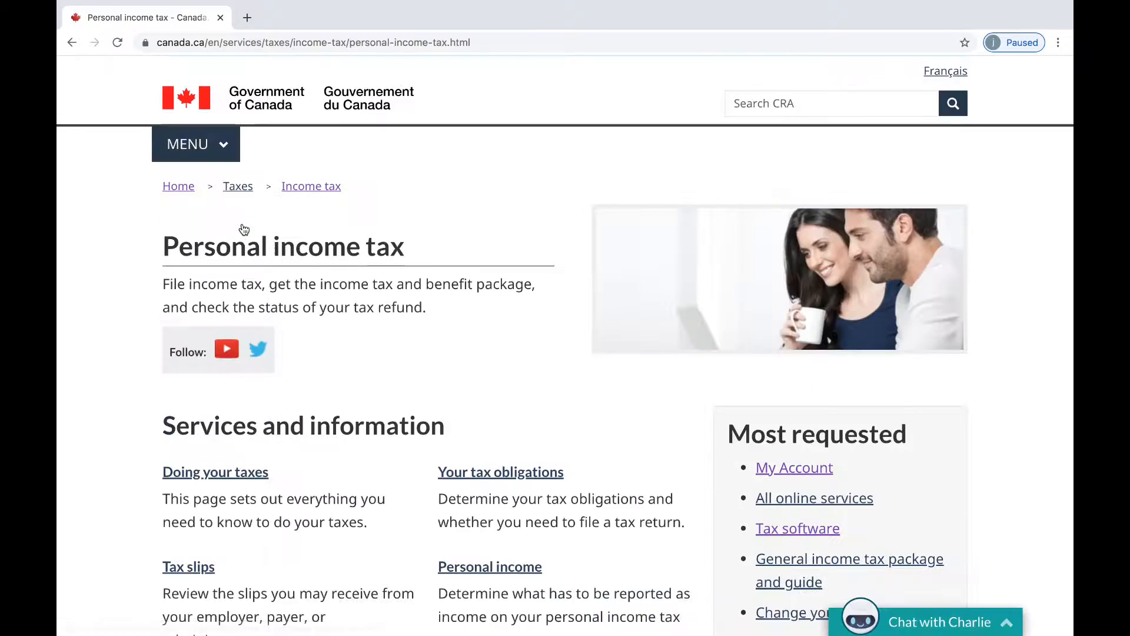
scroll(382, 344, "down", 1)
scroll(382, 342, "down", 1)
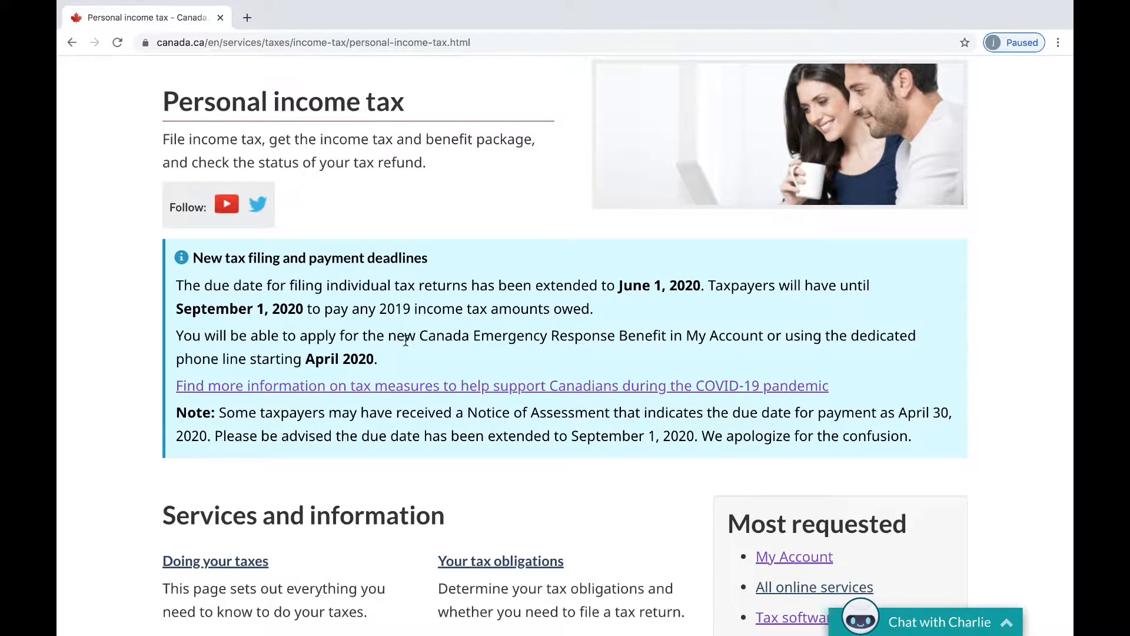
scroll(383, 345, "down", 2)
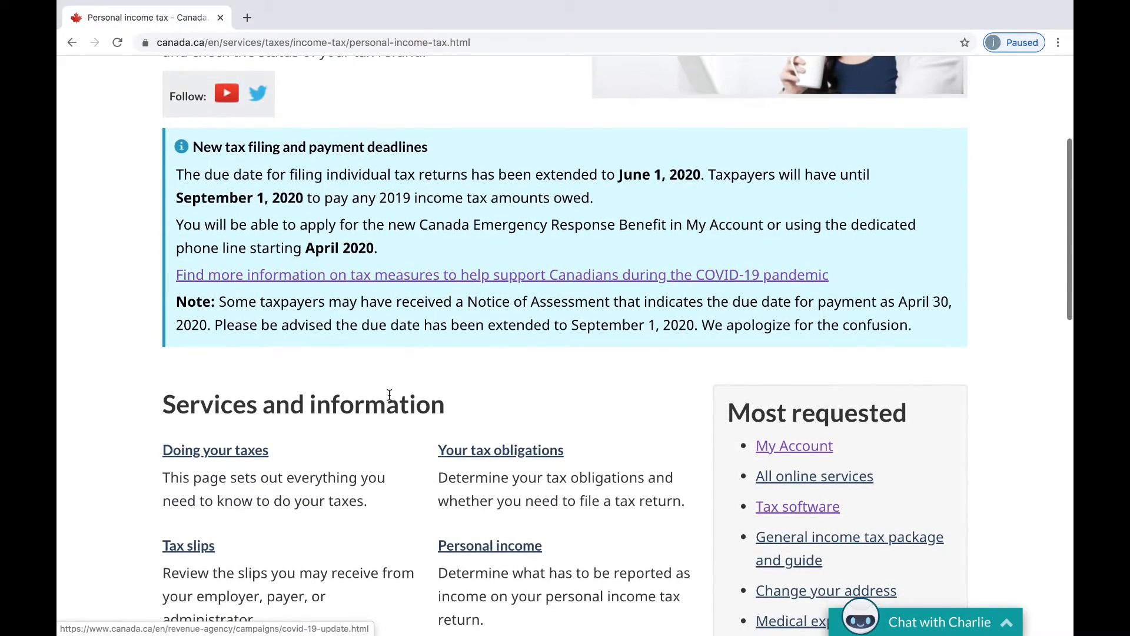
scroll(386, 389, "down", 2)
scroll(388, 393, "up", 2)
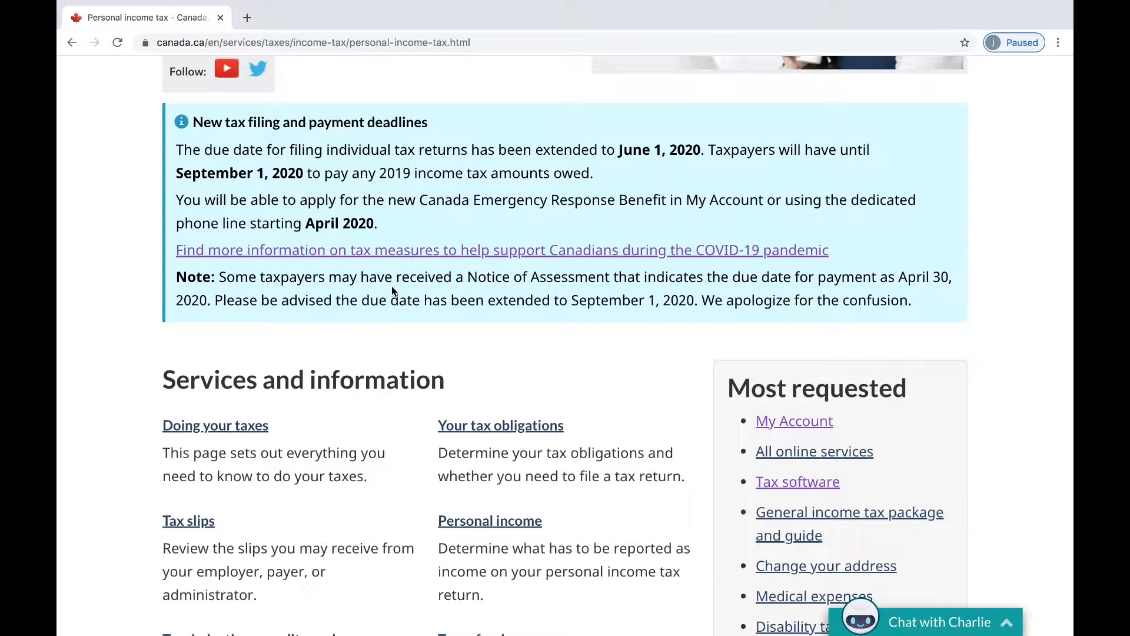
scroll(391, 286, "down", 1)
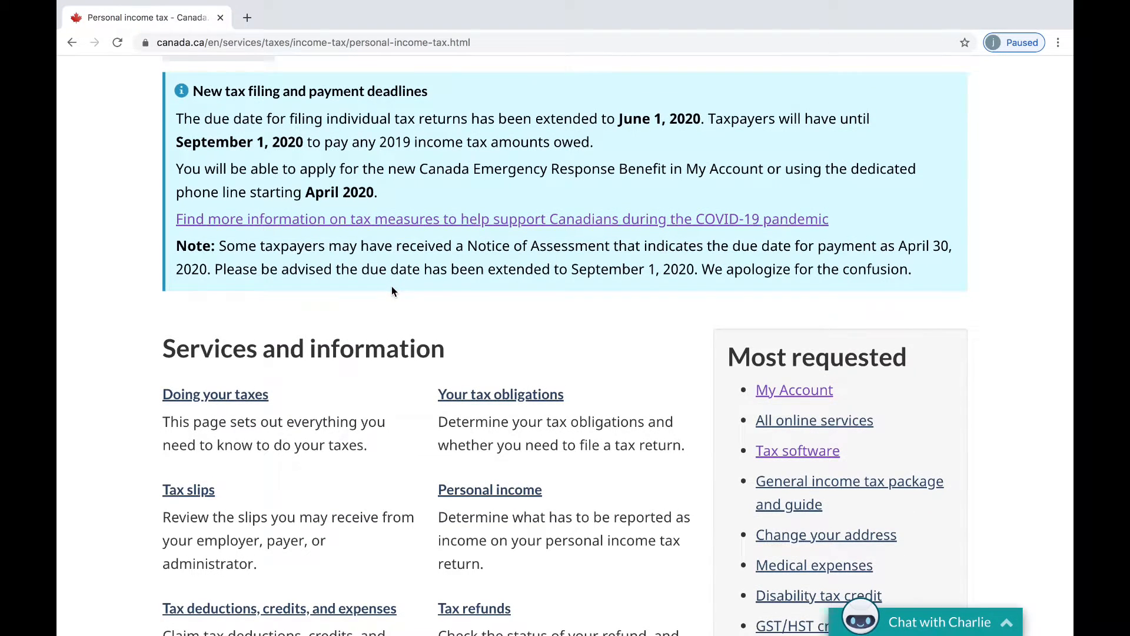
scroll(392, 286, "down", 1)
scroll(292, 312, "down", 1)
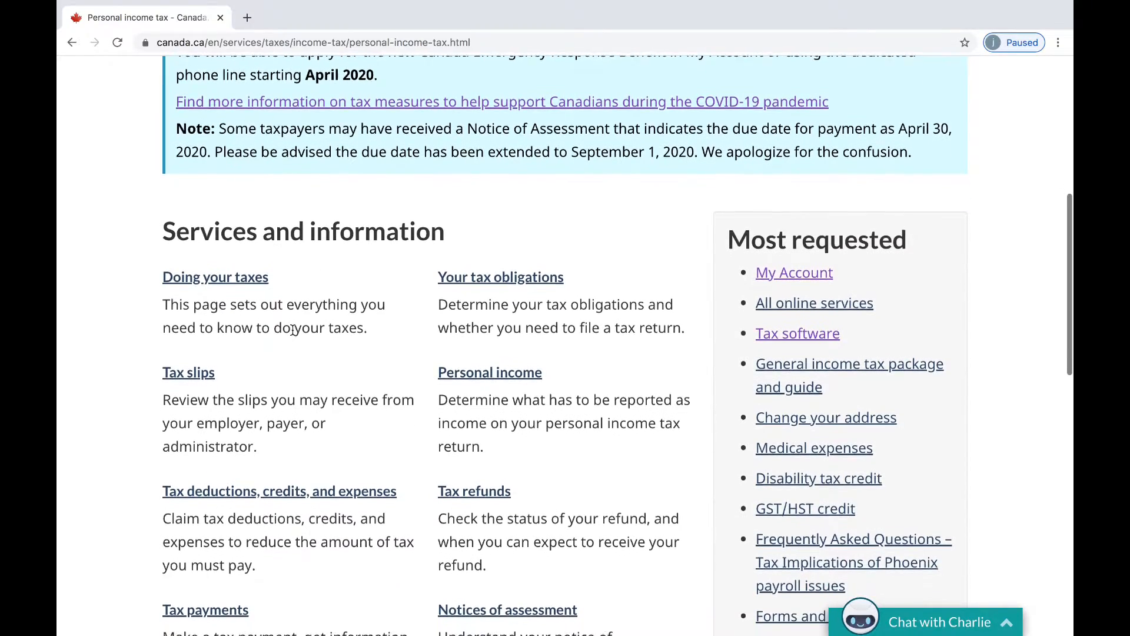
scroll(293, 329, "down", 1)
scroll(760, 253, "down", 1)
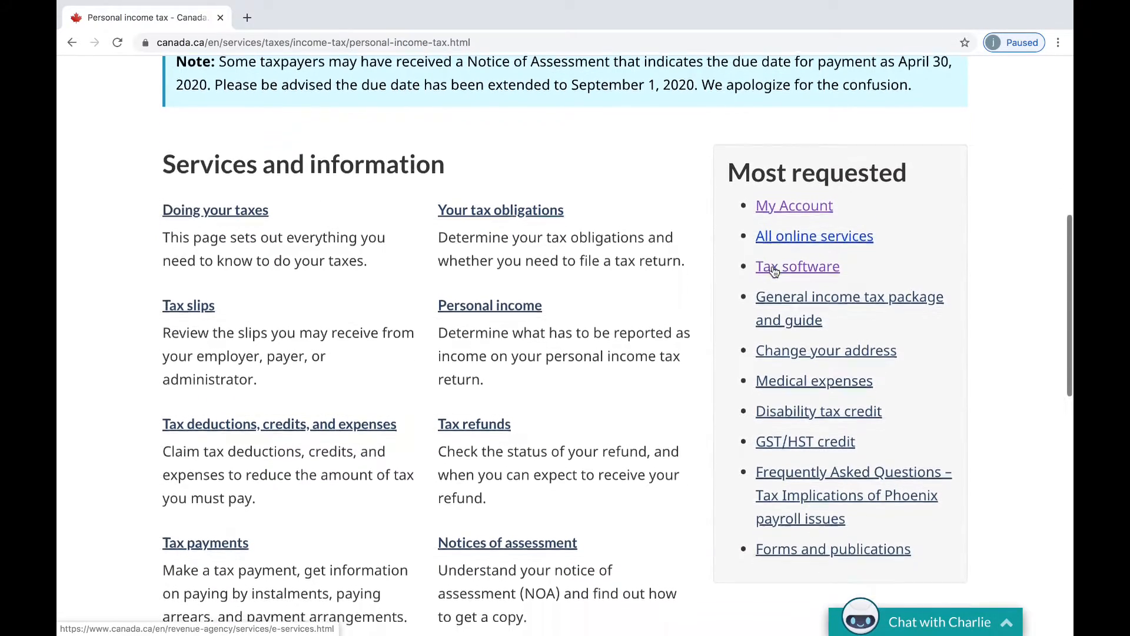
scroll(769, 265, "down", 1)
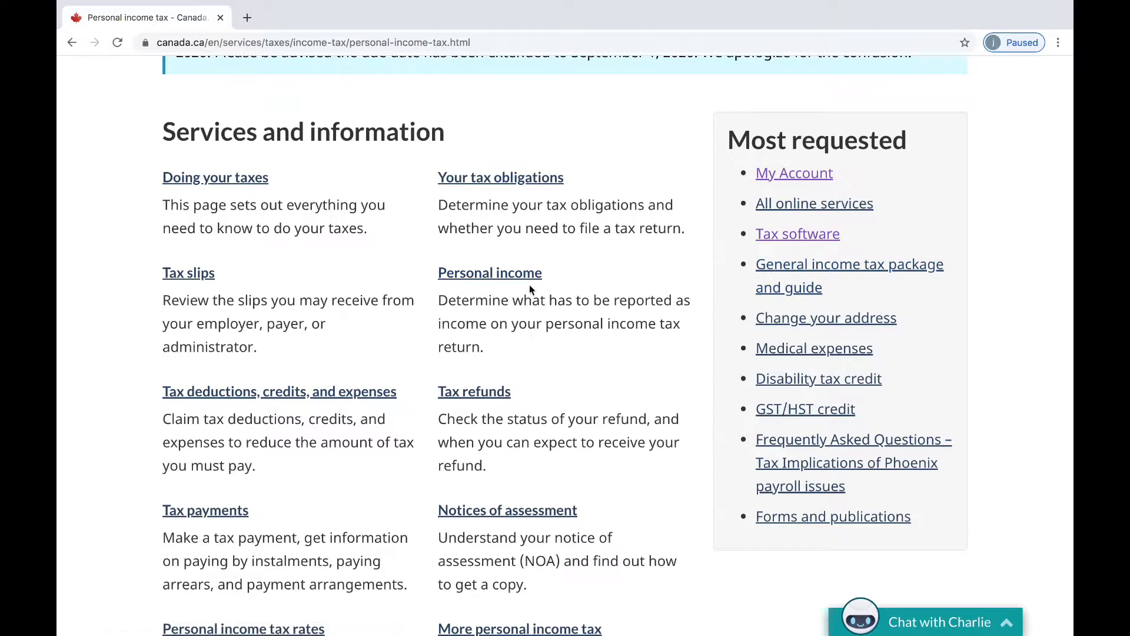
scroll(441, 449, "down", 2)
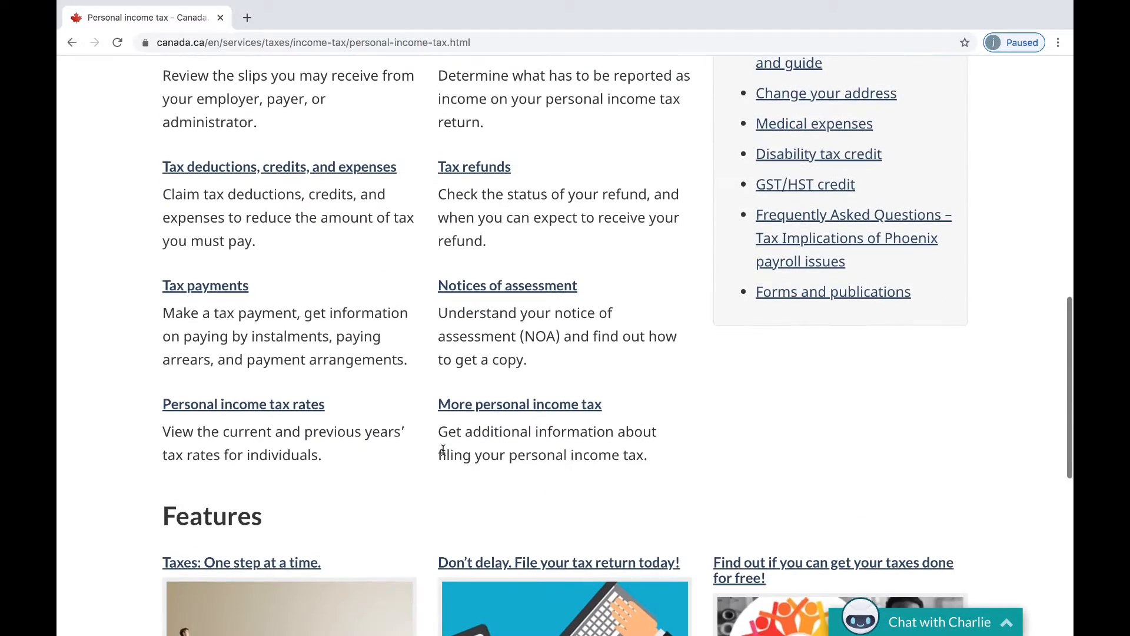
scroll(443, 452, "up", 1)
scroll(451, 442, "up", 2)
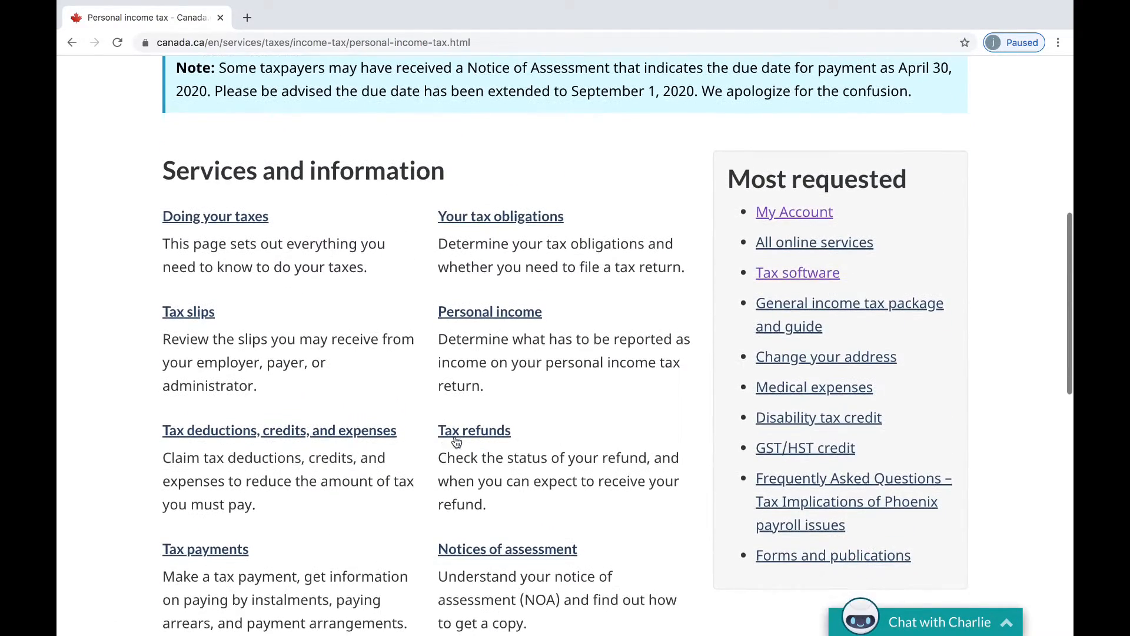
scroll(717, 221, "down", 1)
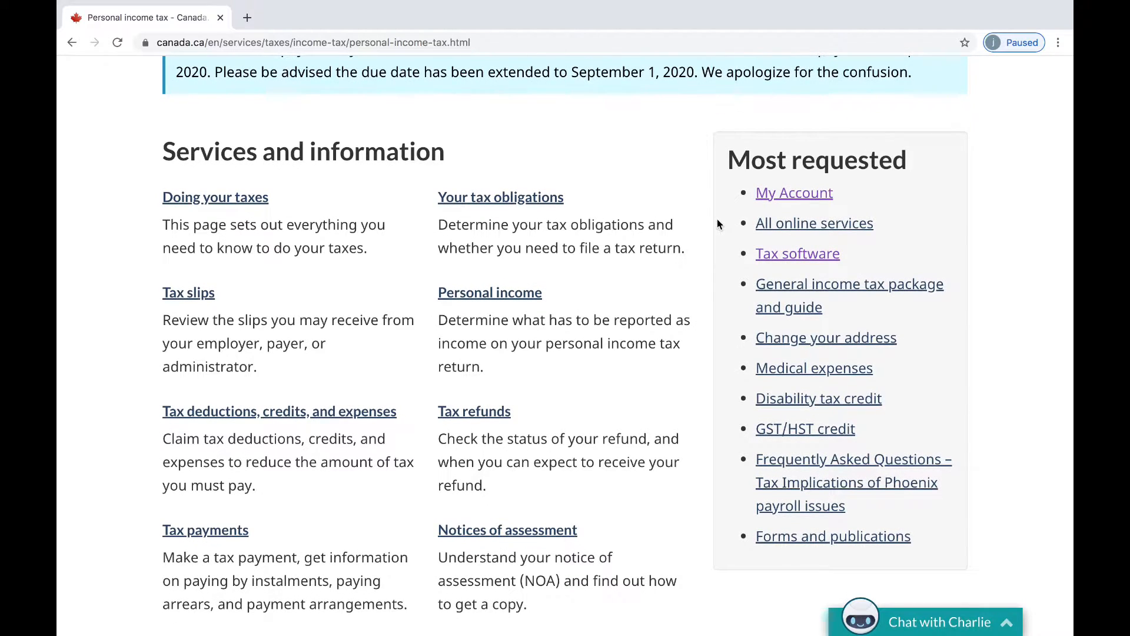
Step: Reach the certified tax software list, expand the free/pay-what-you-want products and follow the StudioTax for Mac link
left_click(788, 256)
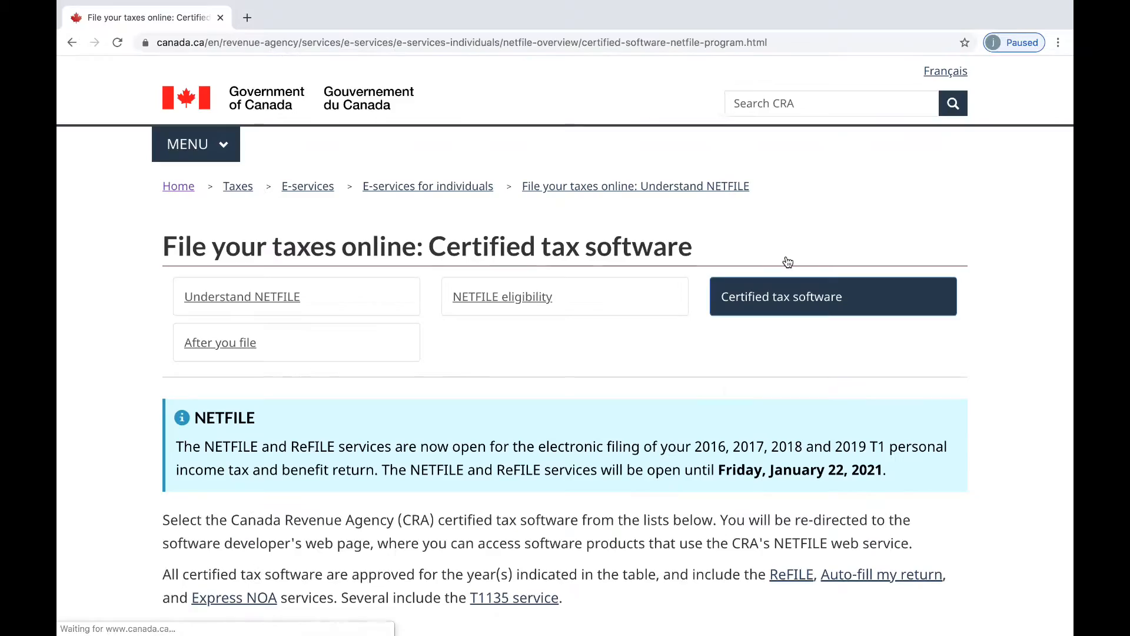
scroll(522, 367, "down", 1)
scroll(522, 368, "down", 2)
scroll(522, 368, "down", 1)
scroll(521, 367, "down", 1)
scroll(523, 368, "down", 1)
scroll(521, 362, "down", 4)
scroll(522, 362, "up", 4)
scroll(522, 362, "up", 4)
scroll(522, 363, "down", 3)
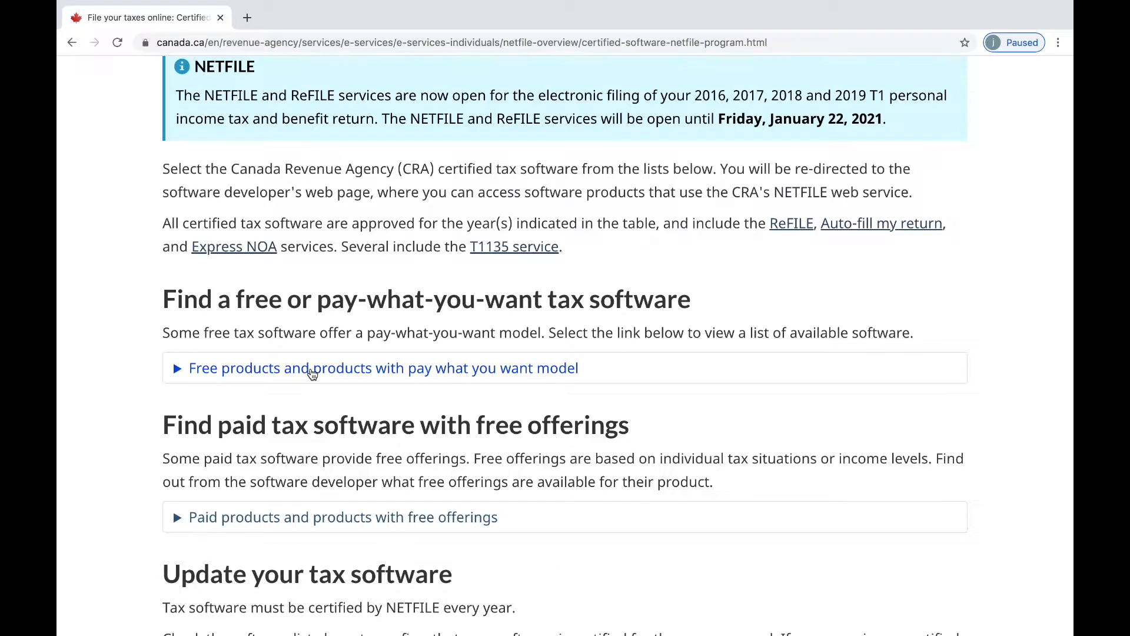
left_click(311, 371)
scroll(243, 449, "down", 5)
scroll(244, 452, "up", 1)
scroll(243, 453, "up", 1)
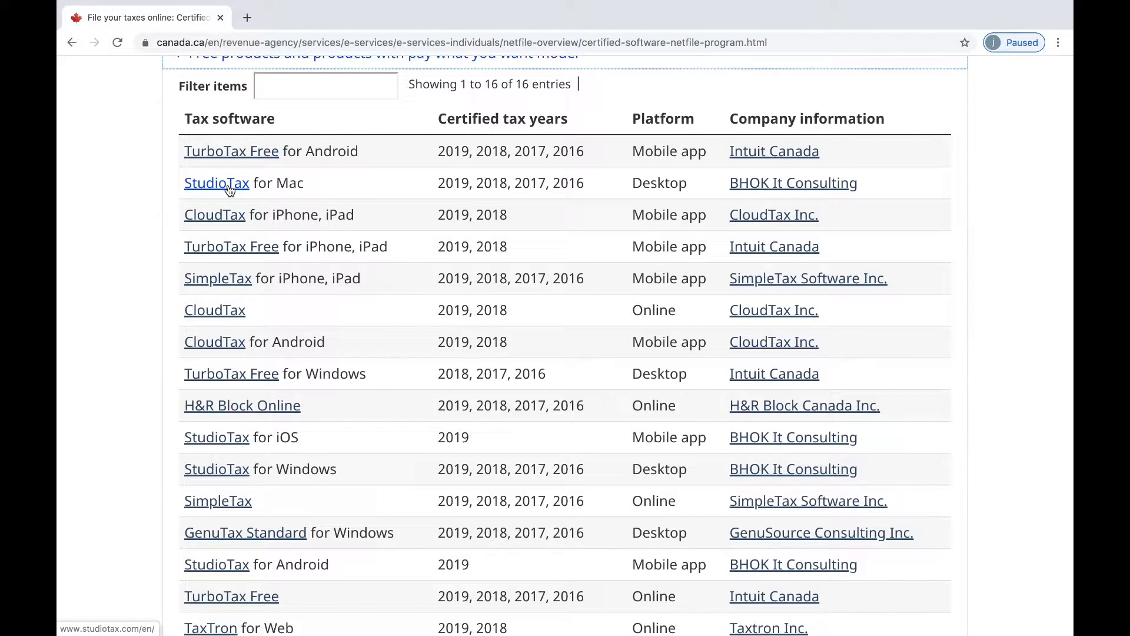
scroll(244, 207, "down", 1)
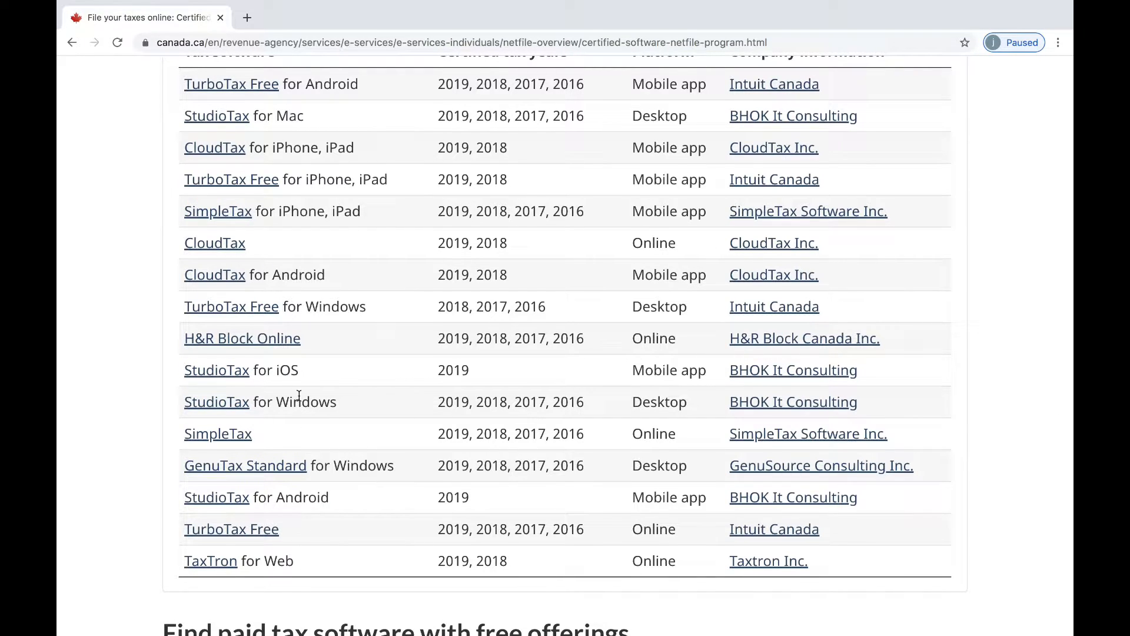
scroll(298, 397, "up", 3)
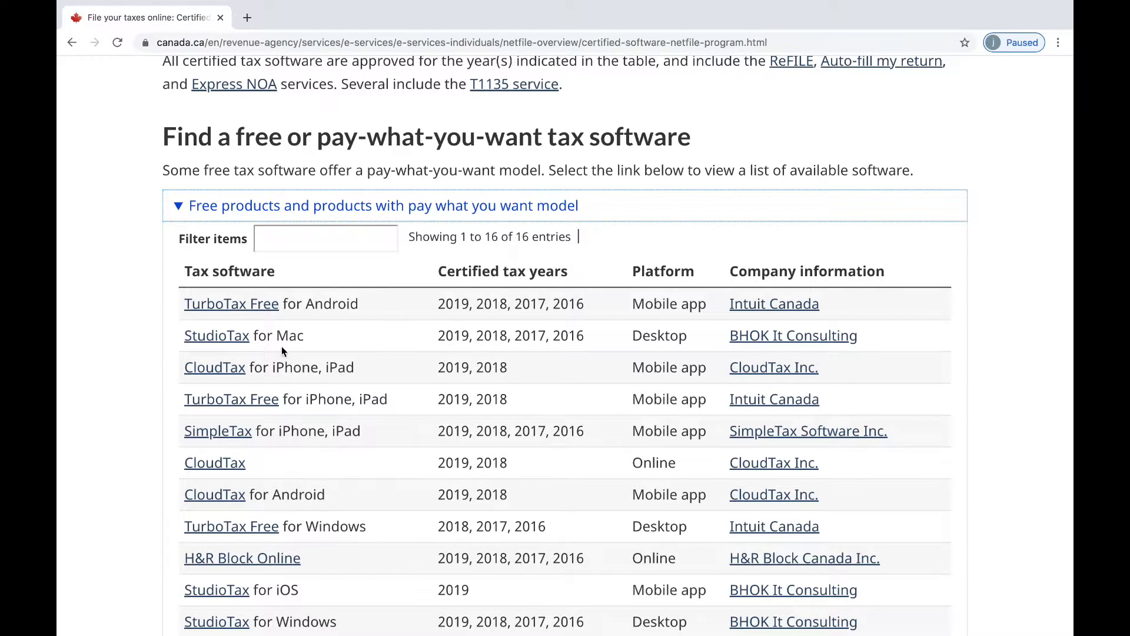
left_click(220, 343)
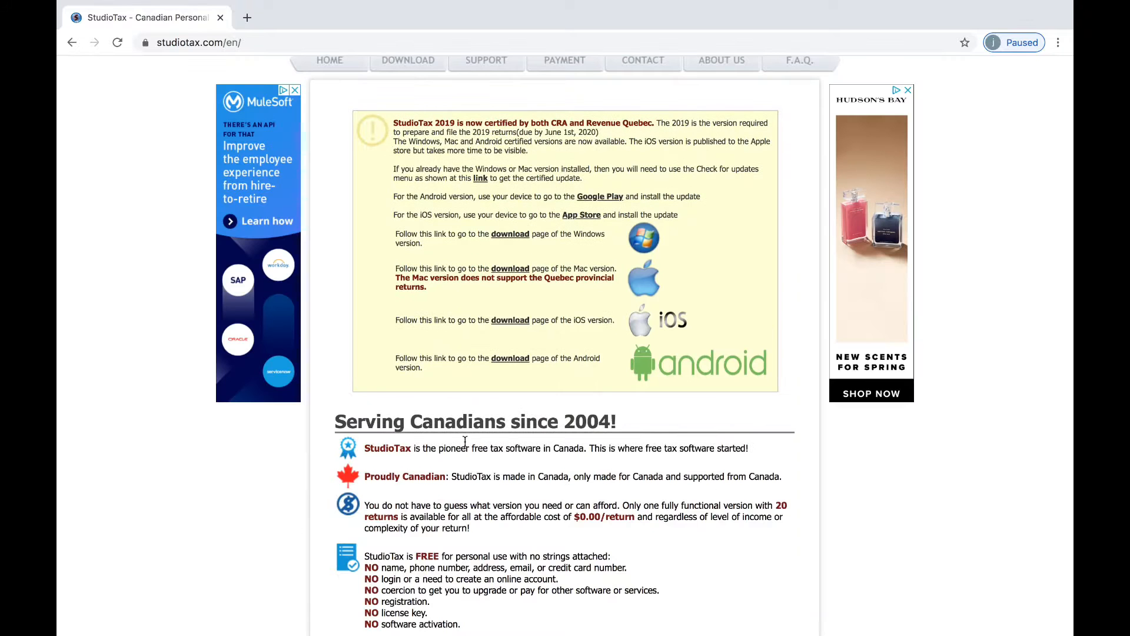
scroll(521, 342, "up", 2)
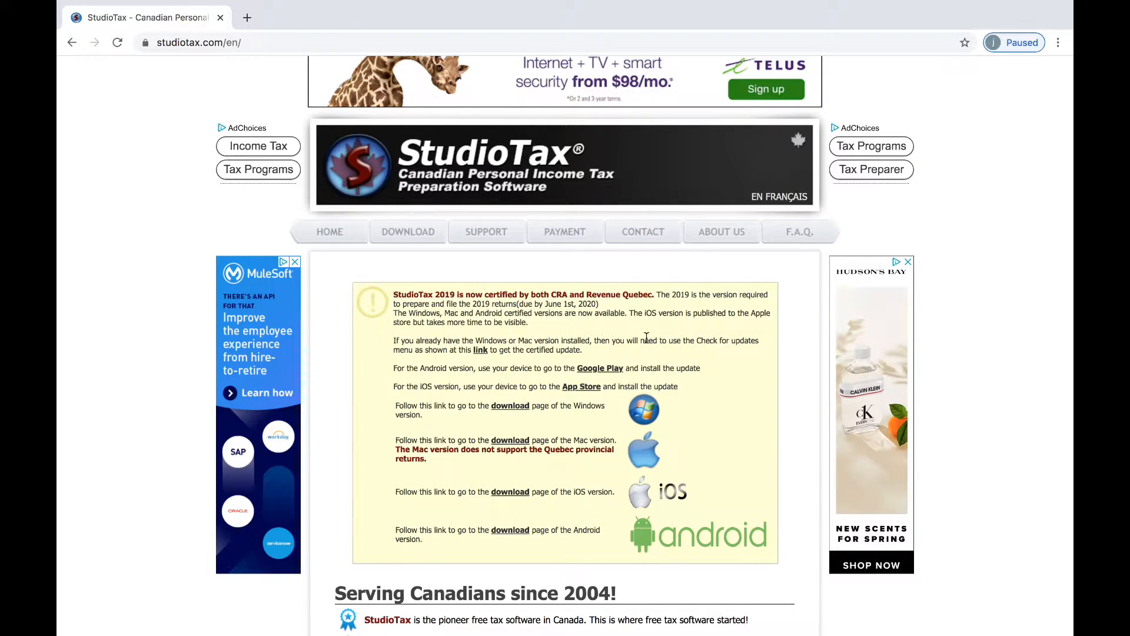
scroll(548, 380, "down", 1)
scroll(549, 376, "down", 1)
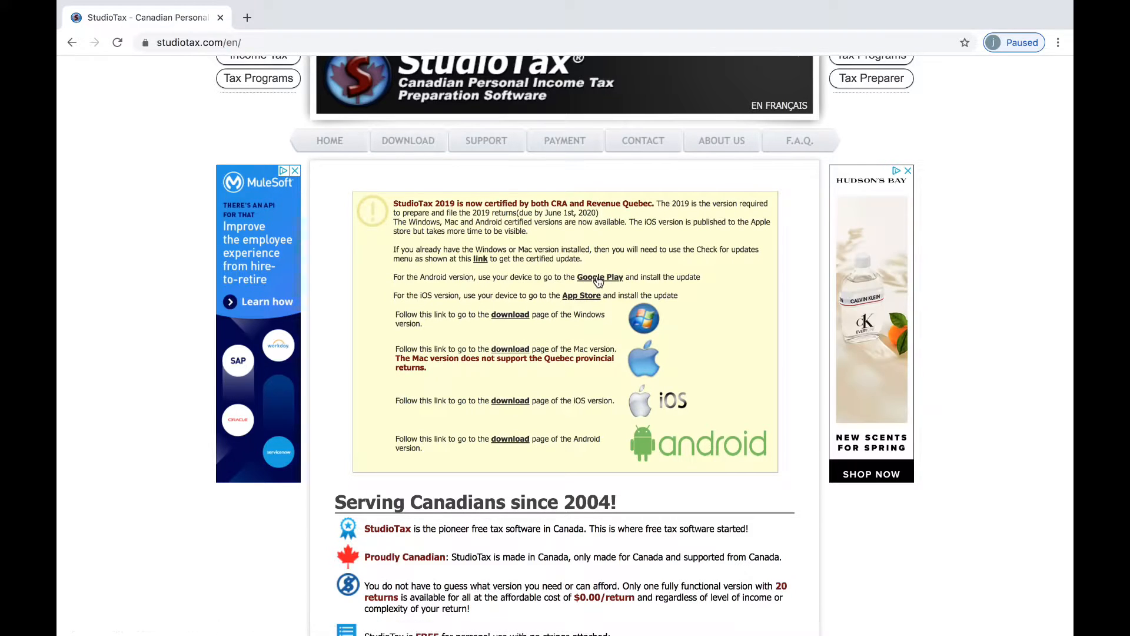
Step: Download the StudioTax 2019 for Mac disk image from the Mac download page
left_click(508, 350)
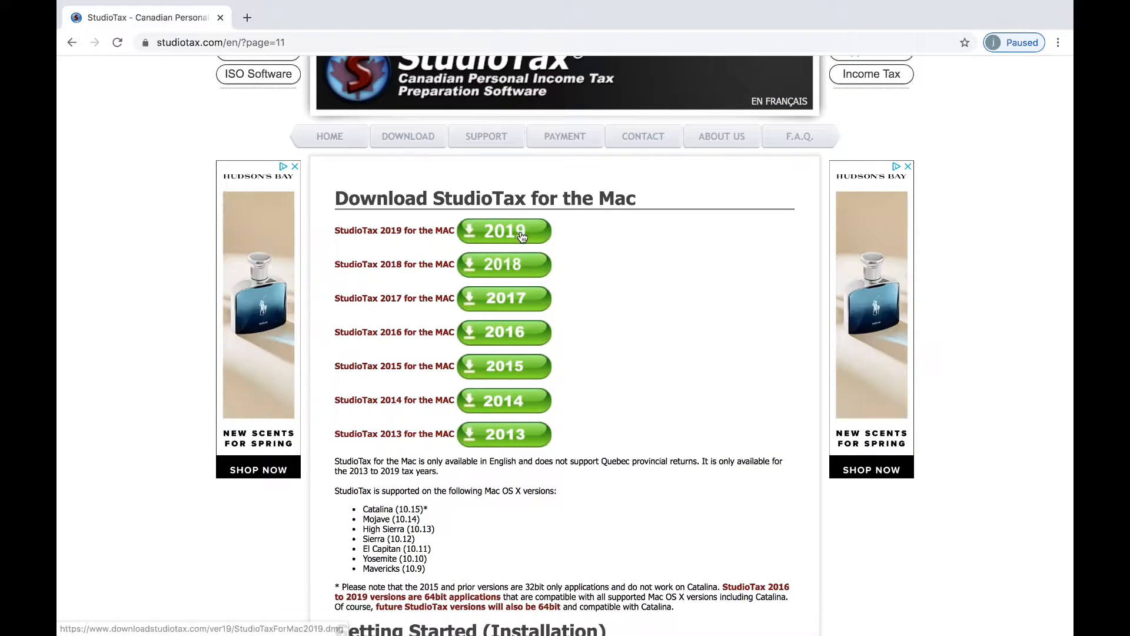
left_click(522, 236)
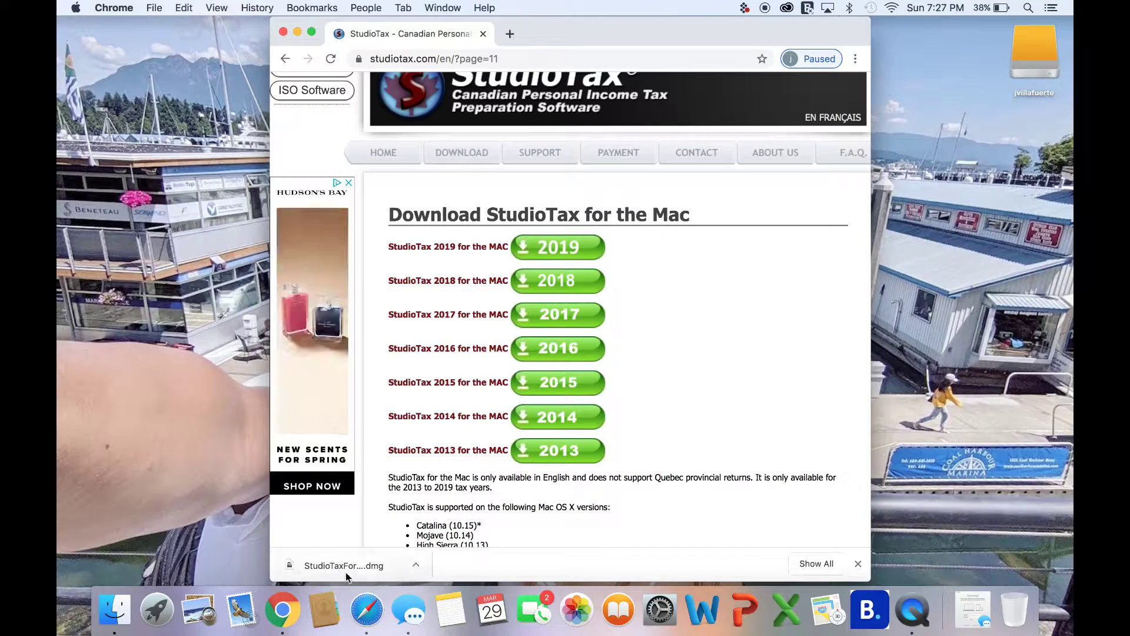
Step: Mount the downloaded StudioTax disk image, leave browser full screen and start the 2019 installer package
left_click(343, 569)
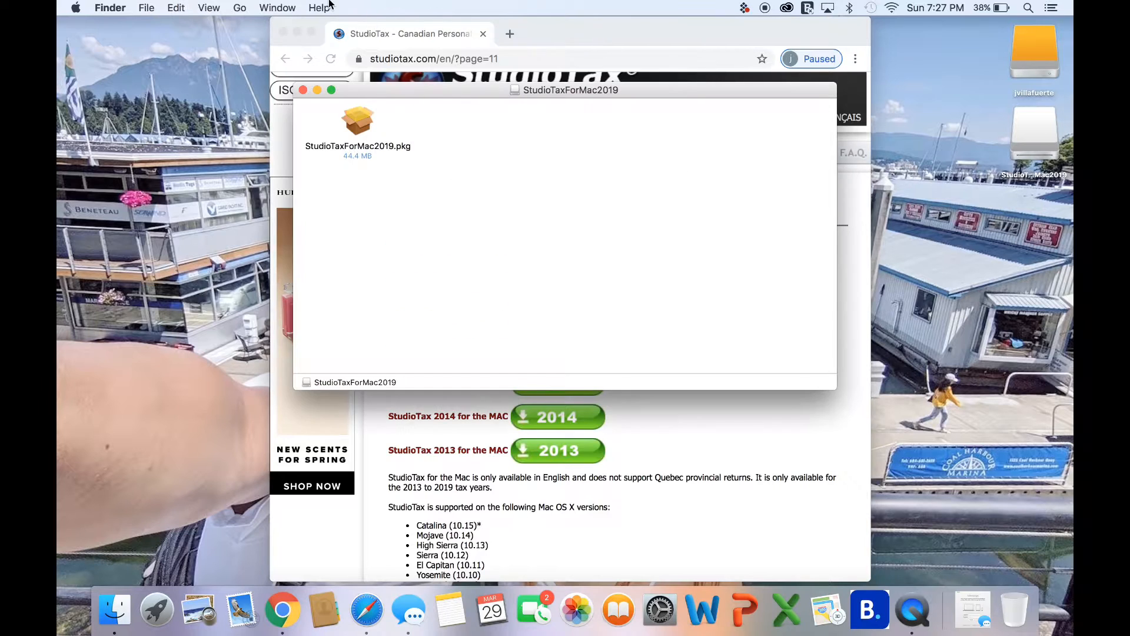
left_click(313, 33)
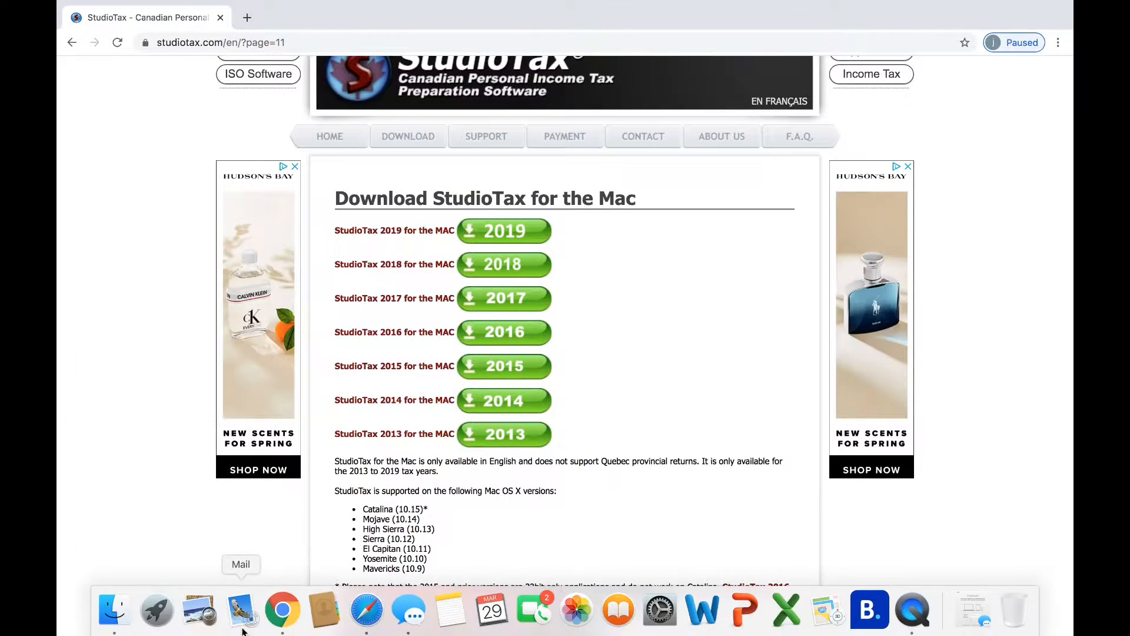
left_click(98, 24)
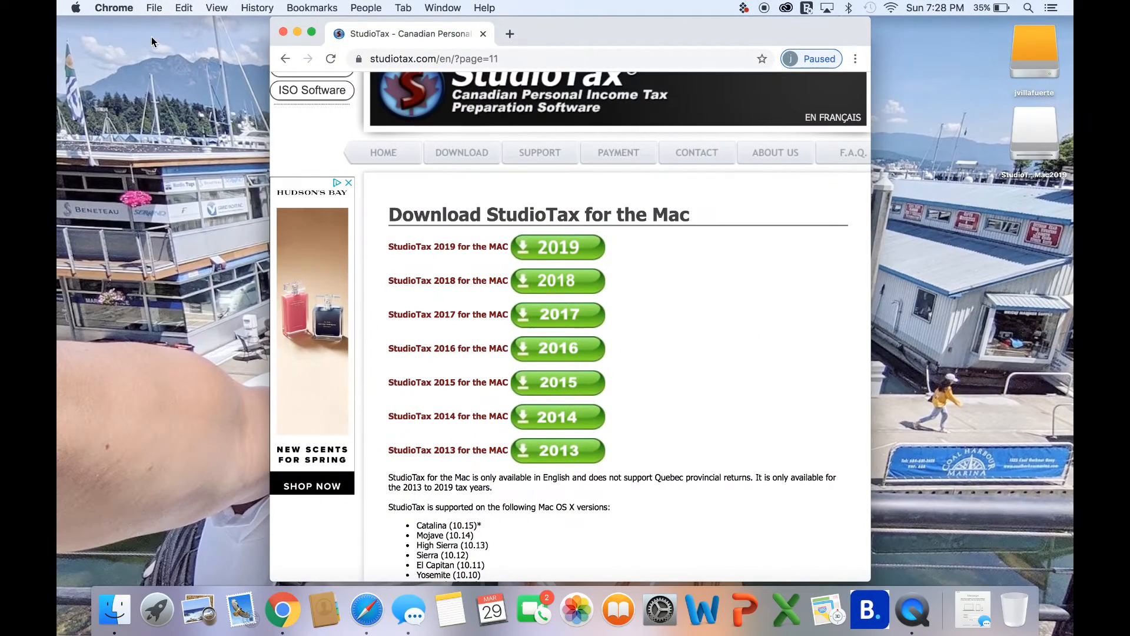
mouse_move(532, 43)
left_mouse_down()
mouse_move(622, 22)
mouse_move(733, 27)
left_mouse_up()
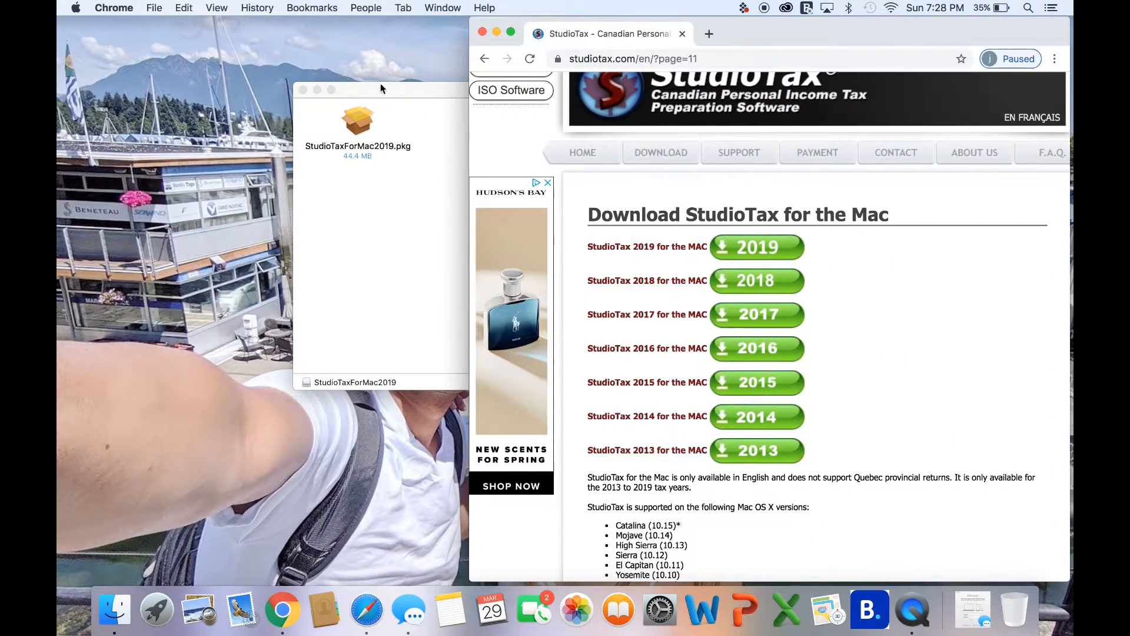
mouse_move(389, 92)
left_mouse_down()
mouse_move(252, 75)
mouse_move(234, 36)
left_mouse_up()
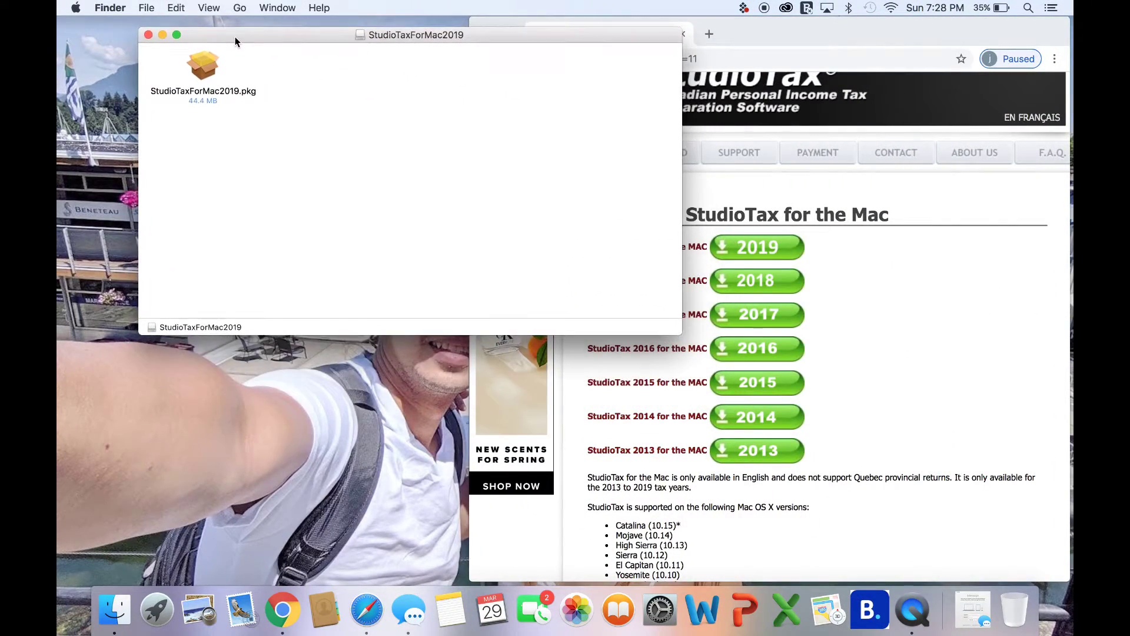
double_click(201, 79)
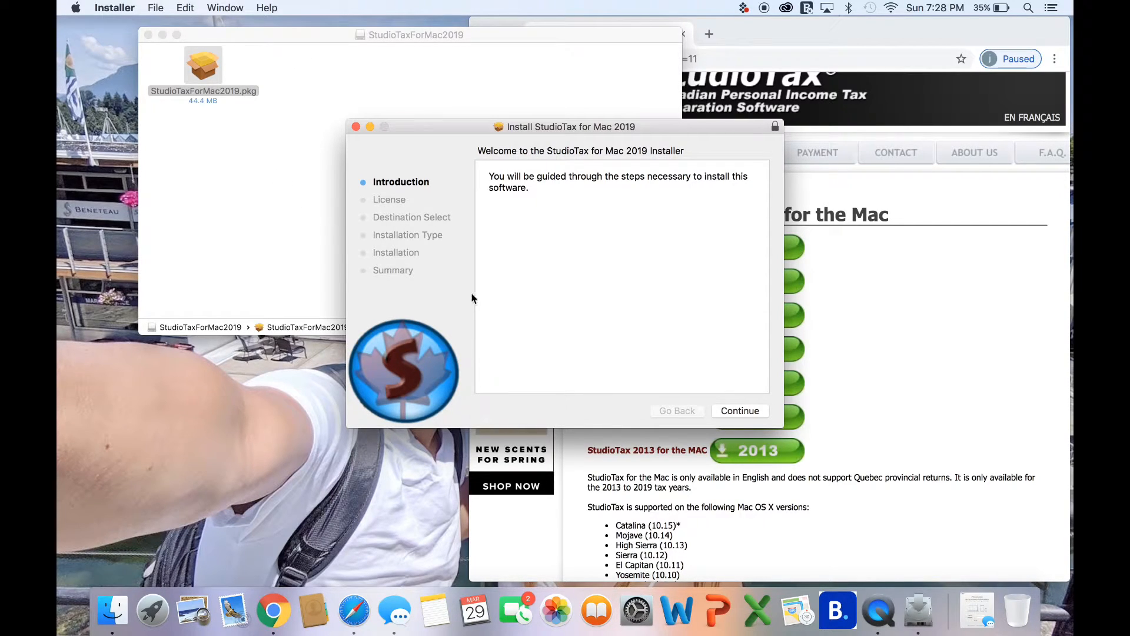
Step: Quit that installer, then locate StudioTaxForMac2019.dmg in All My Files and select its .pkg package again
left_click(356, 127)
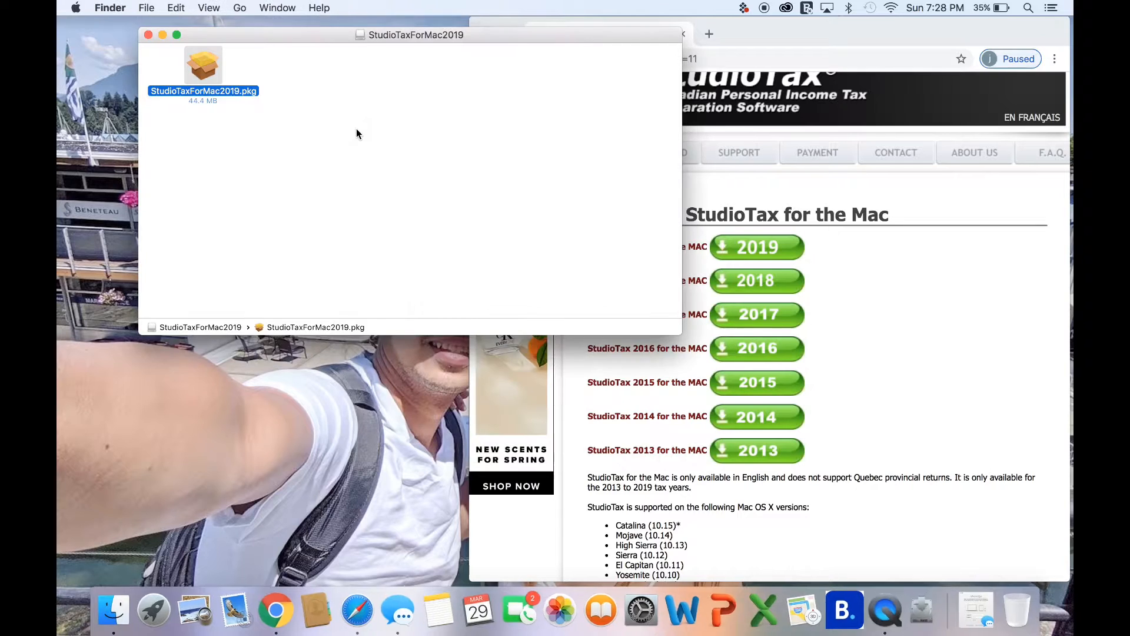
left_click(148, 34)
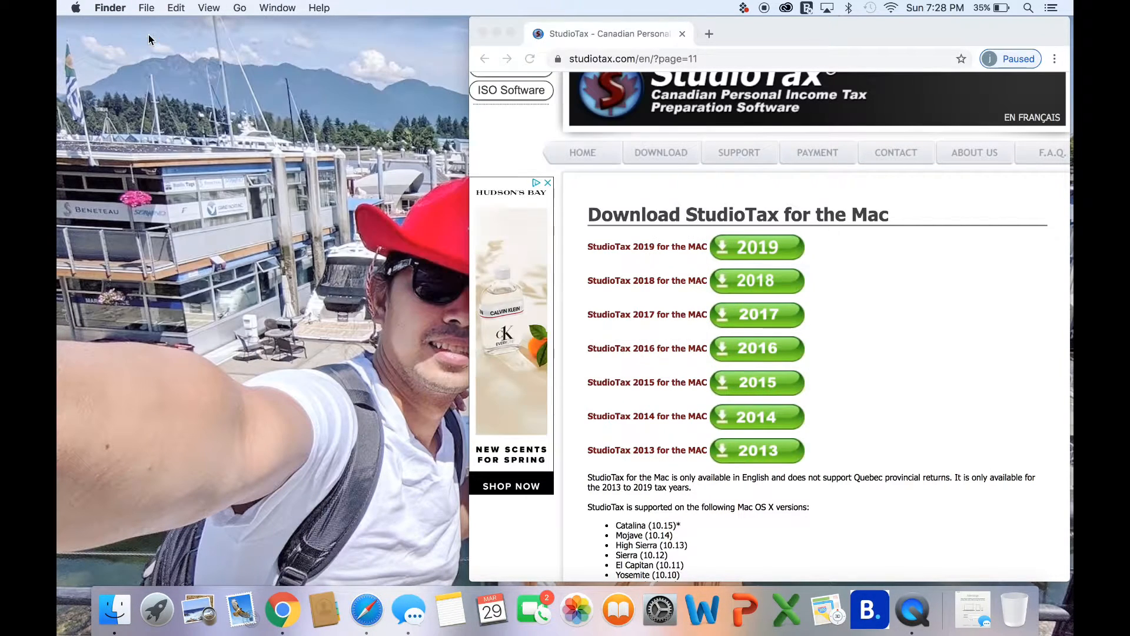
left_click(108, 619)
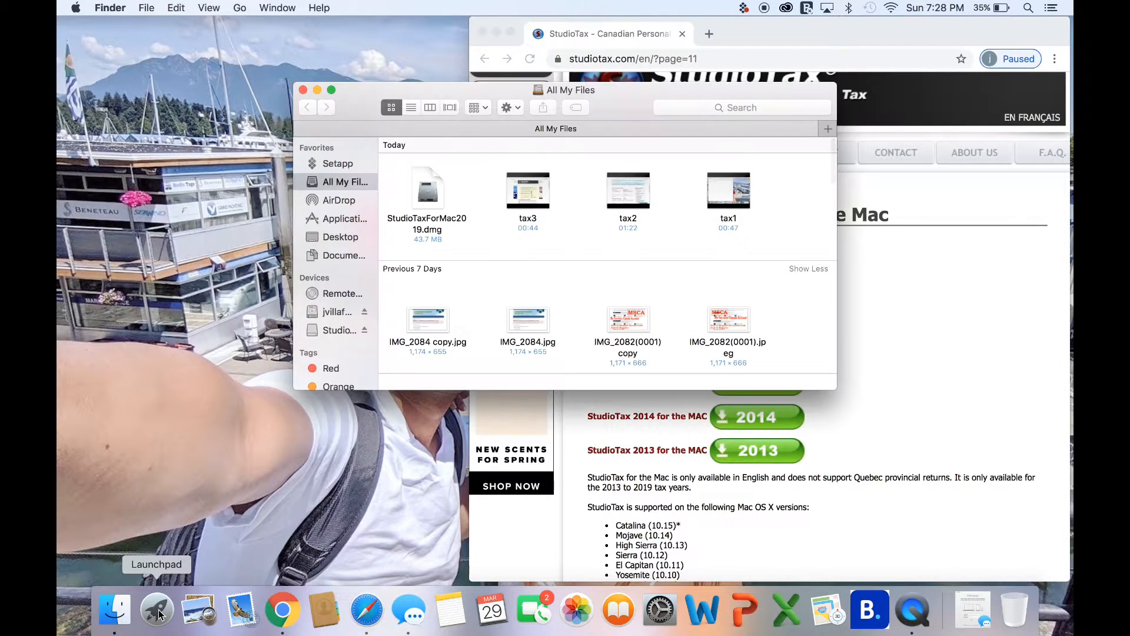
left_click(158, 612)
left_click(115, 609)
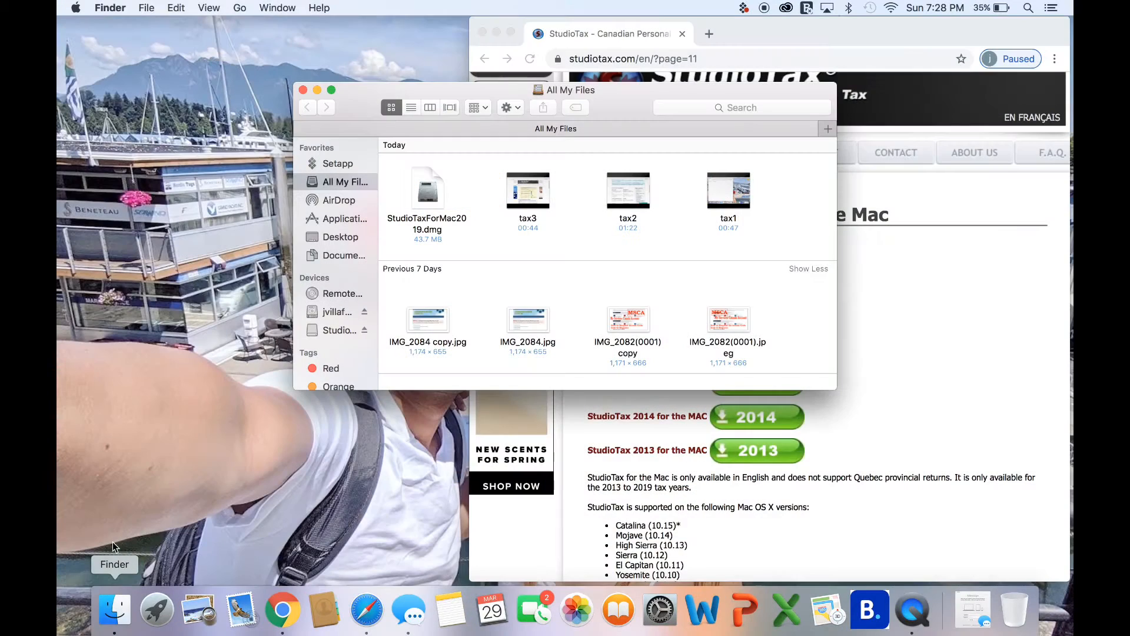
left_click(428, 183)
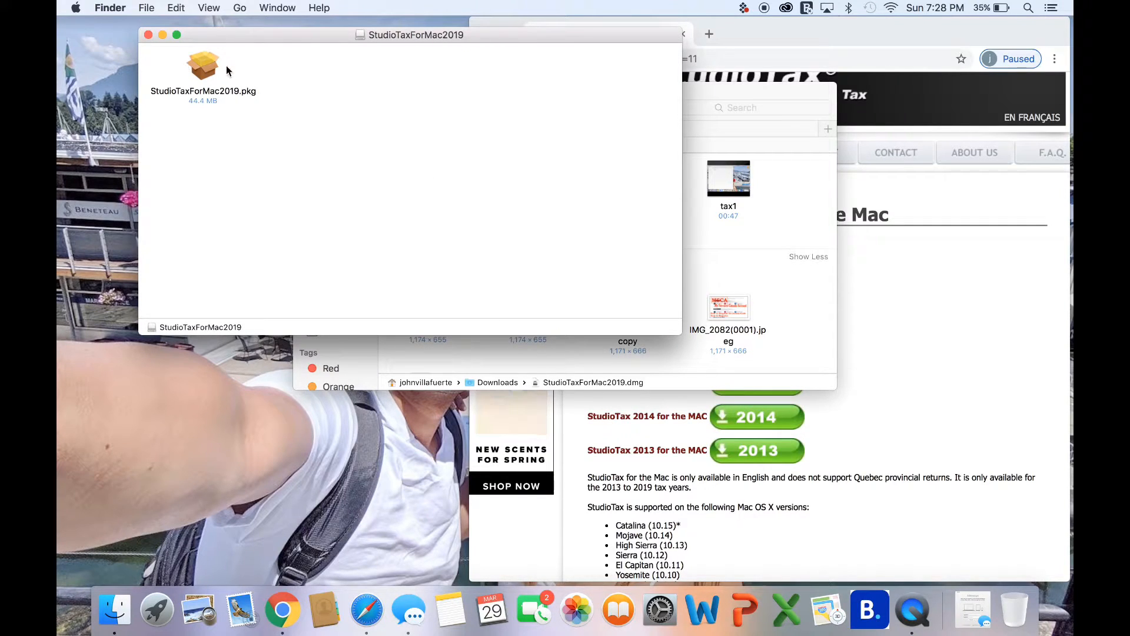
left_click(213, 69)
Step: Launch the StudioTax for Mac 2019 installer and agree to its software license
double_click(212, 69)
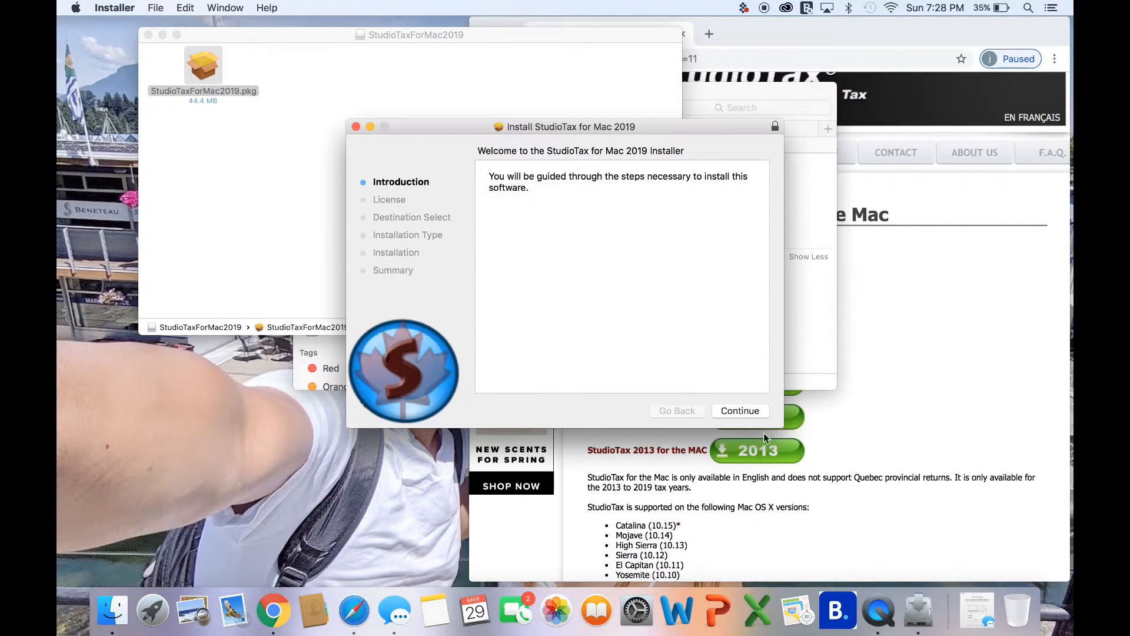
left_click(744, 412)
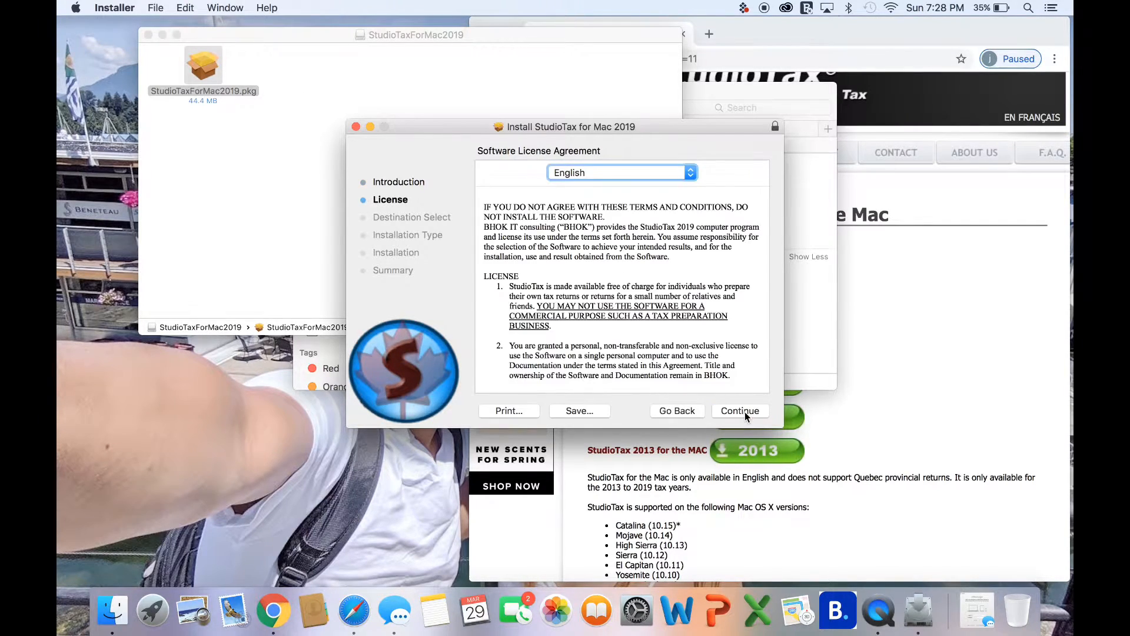
scroll(632, 238, "down", 3)
scroll(632, 239, "down", 3)
scroll(632, 239, "down", 3)
scroll(632, 239, "down", 3)
scroll(632, 238, "down", 3)
scroll(632, 239, "down", 3)
scroll(632, 238, "down", 3)
scroll(624, 318, "up", 5)
scroll(623, 318, "up", 5)
scroll(623, 320, "up", 2)
scroll(624, 323, "down", 5)
scroll(623, 323, "down", 5)
scroll(623, 322, "down", 5)
scroll(623, 322, "down", 5)
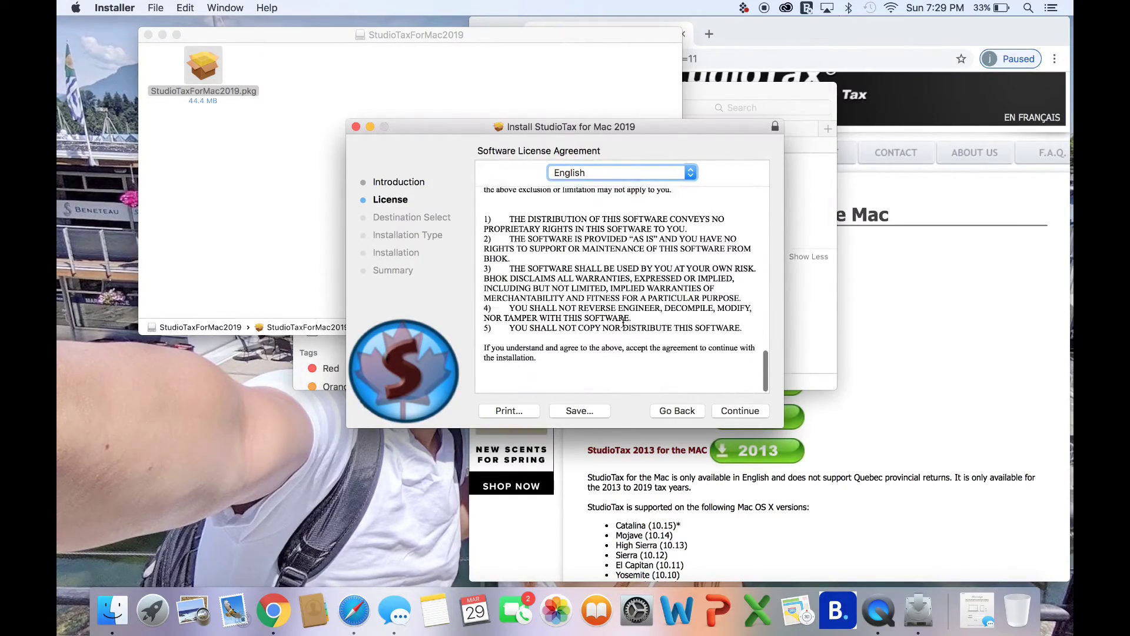
left_click(731, 411)
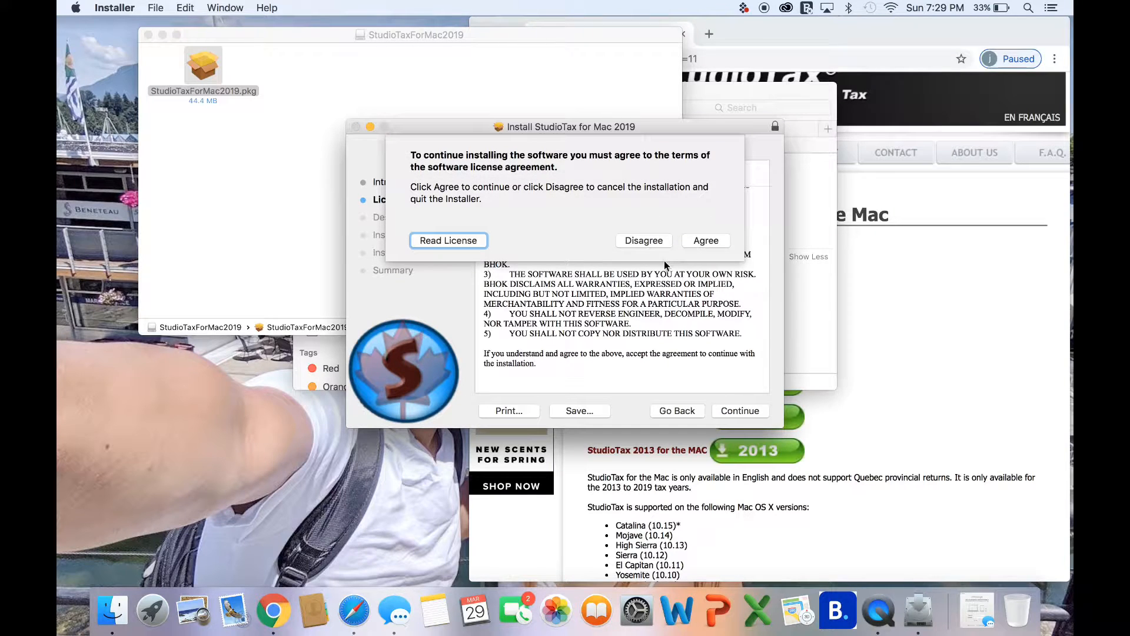
left_click(703, 241)
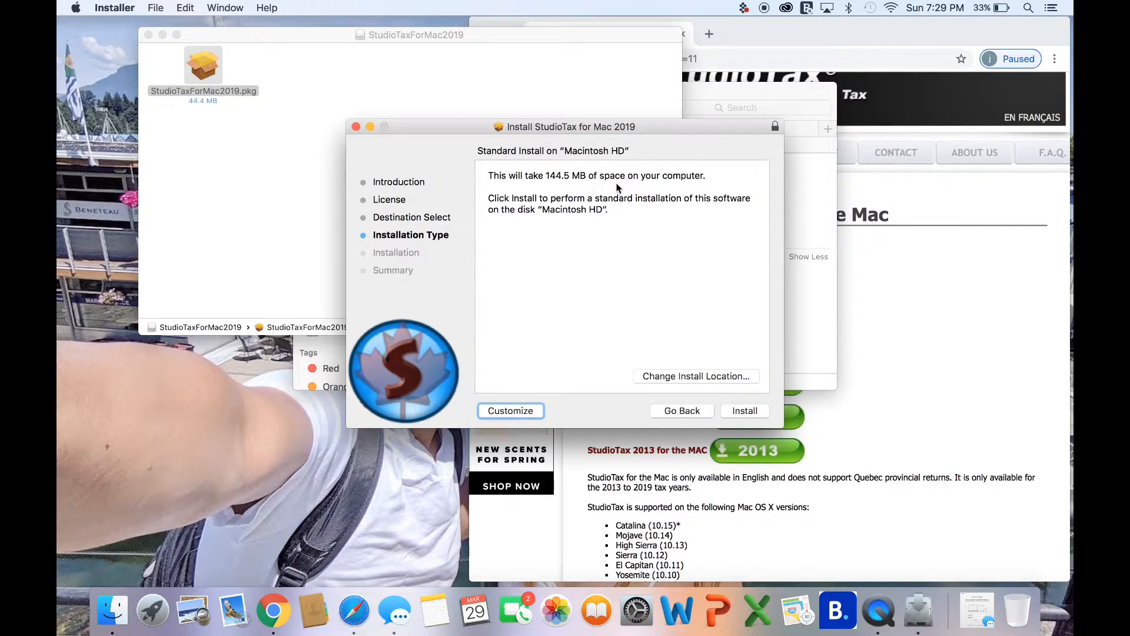
Step: Install the software, authorizing with the account password, and close the finished installer
left_click(743, 412)
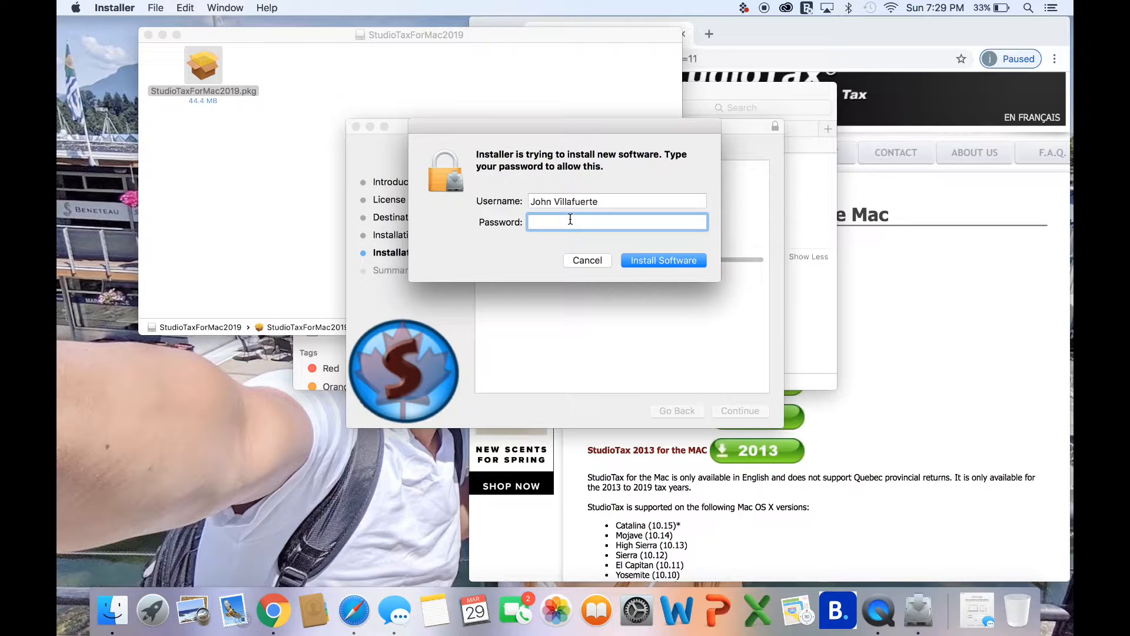
type("••")
left_click(672, 260)
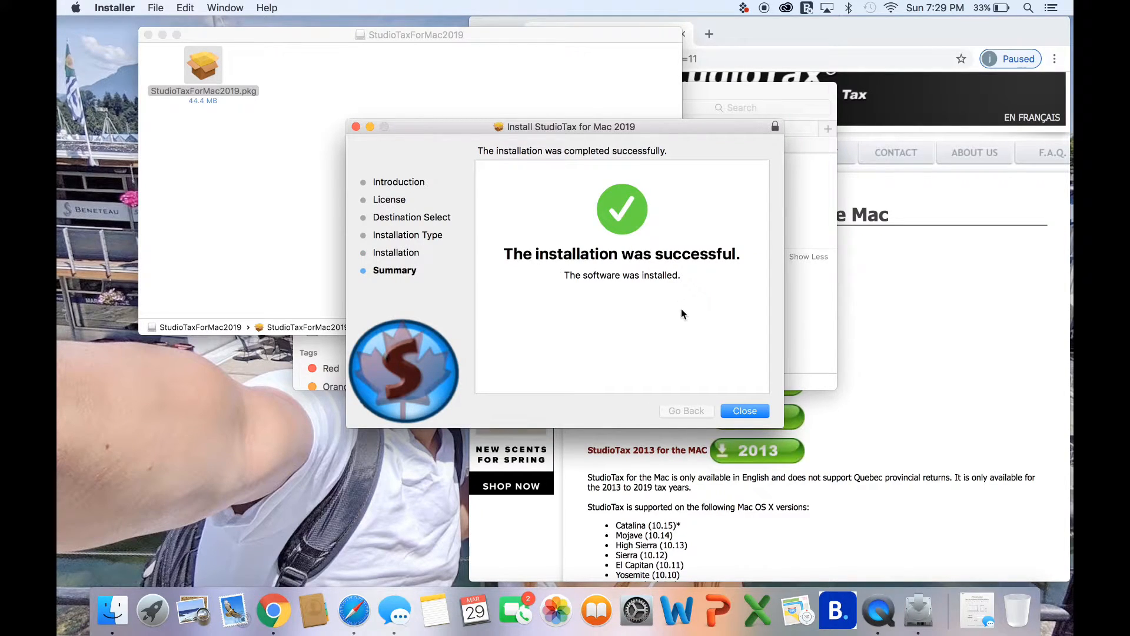
left_click(741, 412)
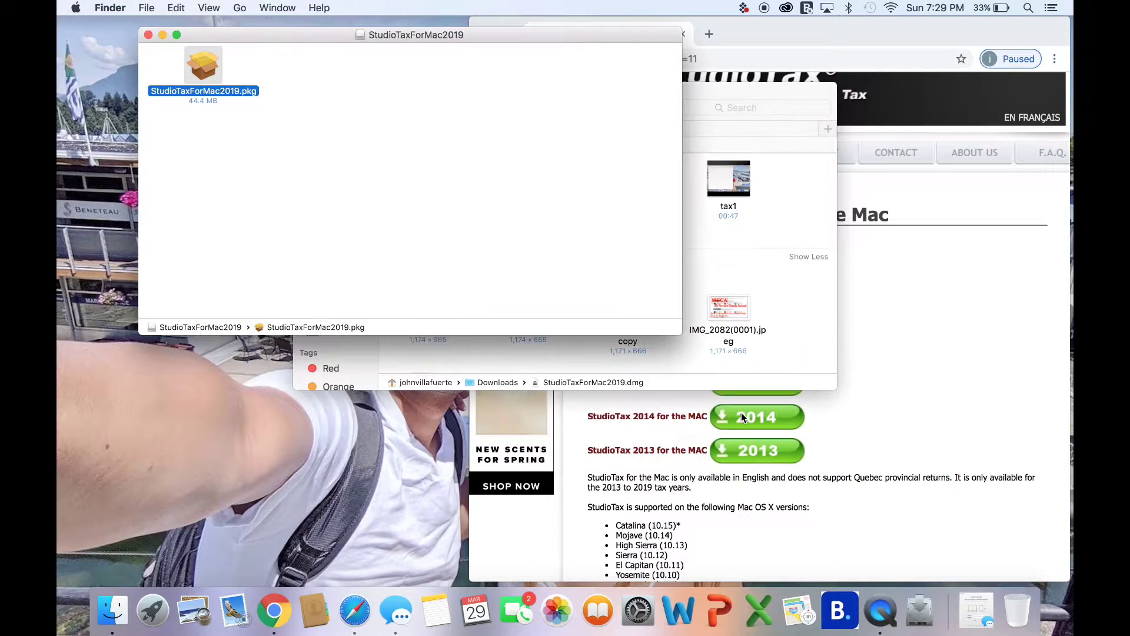
Step: Close the disk image window, the All My Files window and the Chrome window to clear the desktop
left_click(148, 36)
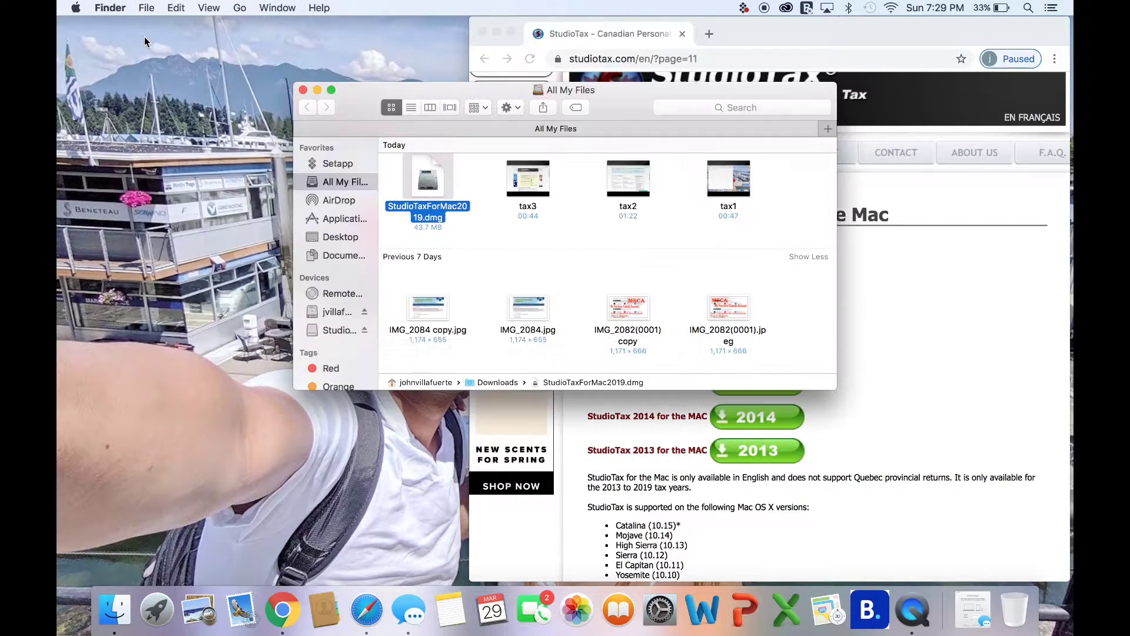
left_click(302, 90)
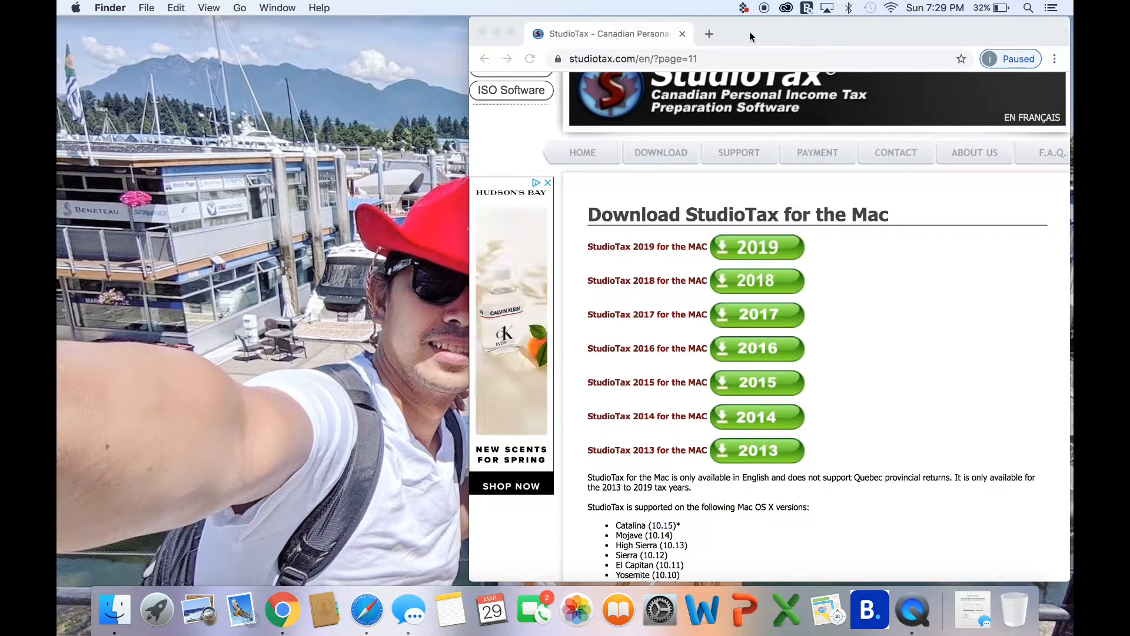
left_click(483, 32)
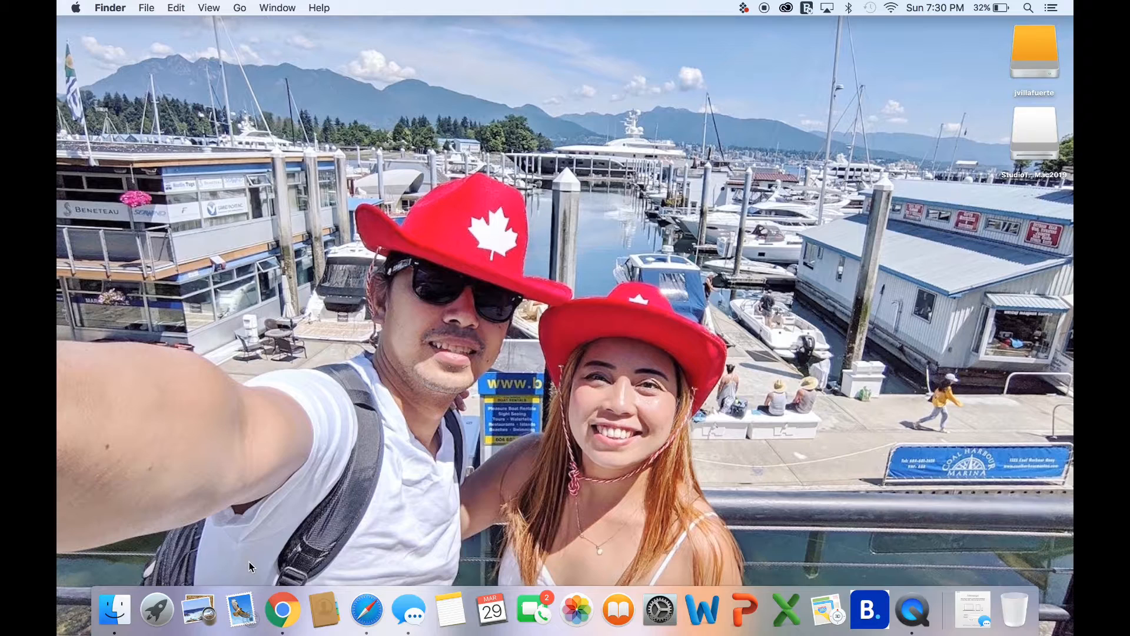
Step: Launch StudioTaxForMac 2019 from the second page of Launchpad
left_click(110, 607)
left_click(156, 609)
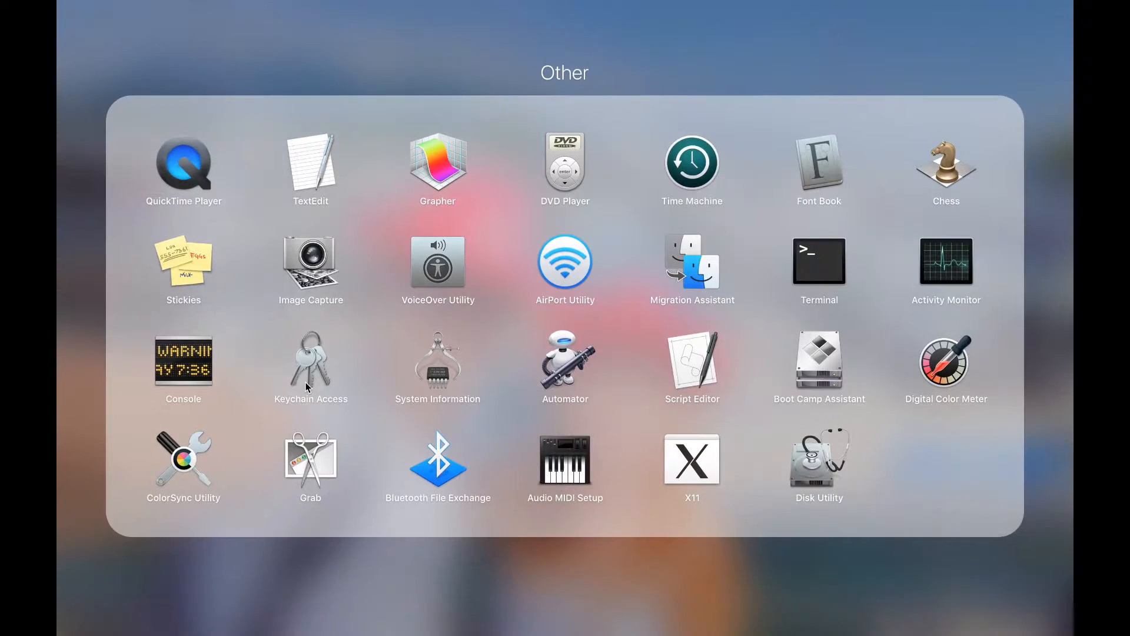
left_click(340, 90)
scroll(441, 254, "right", 3)
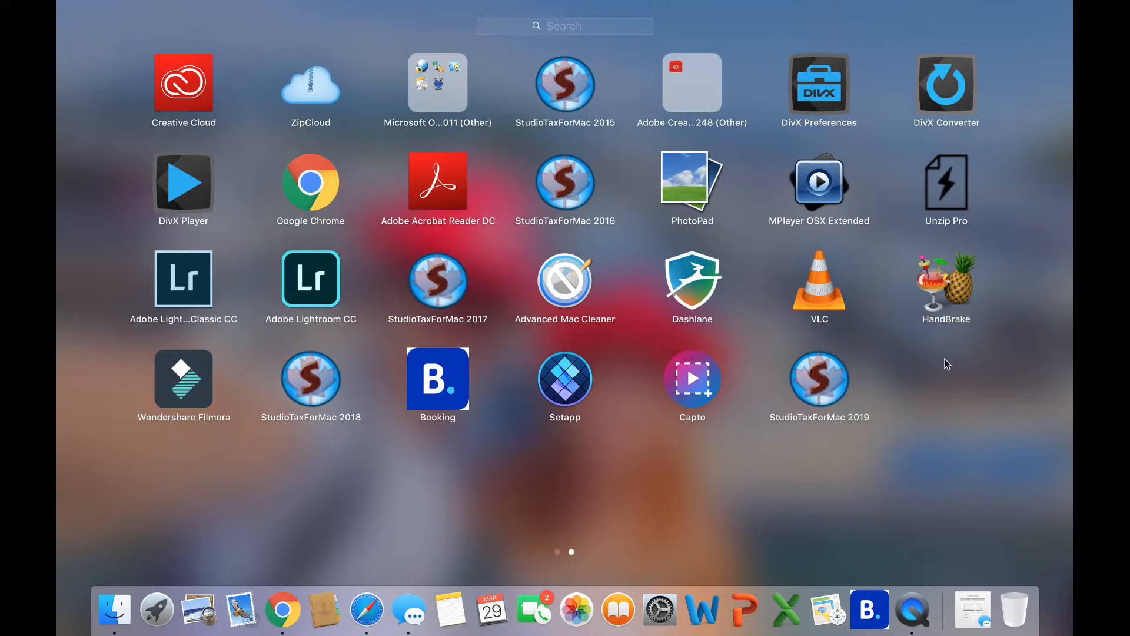
left_click(820, 362)
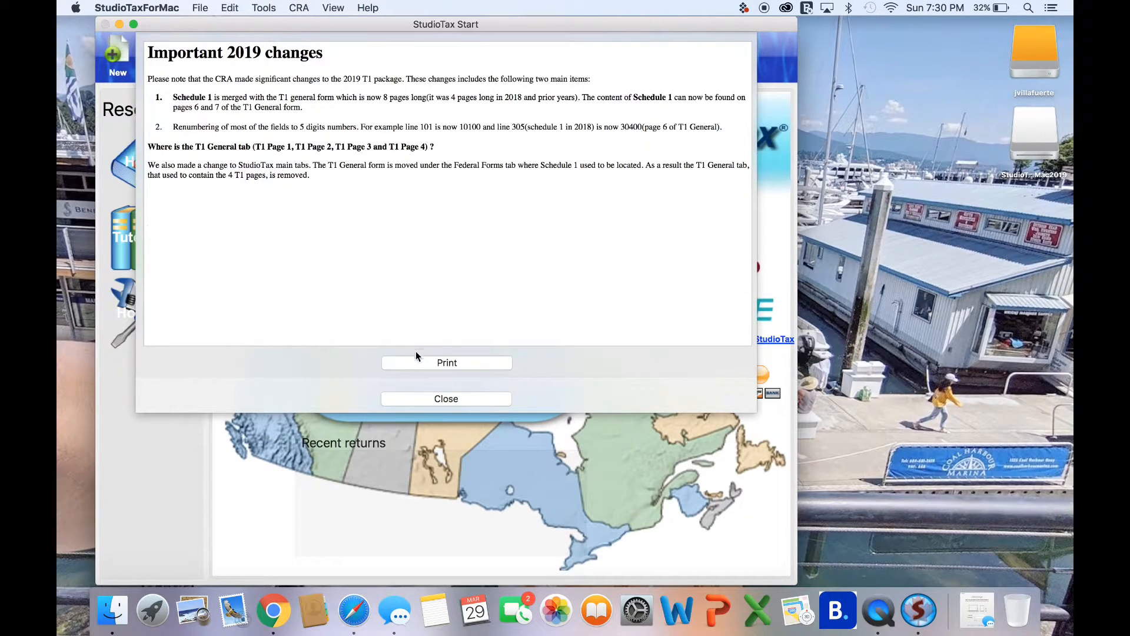
Step: Dismiss the Important 2019 changes notice and create a new return in the Quick Start Wizard
left_click(453, 402)
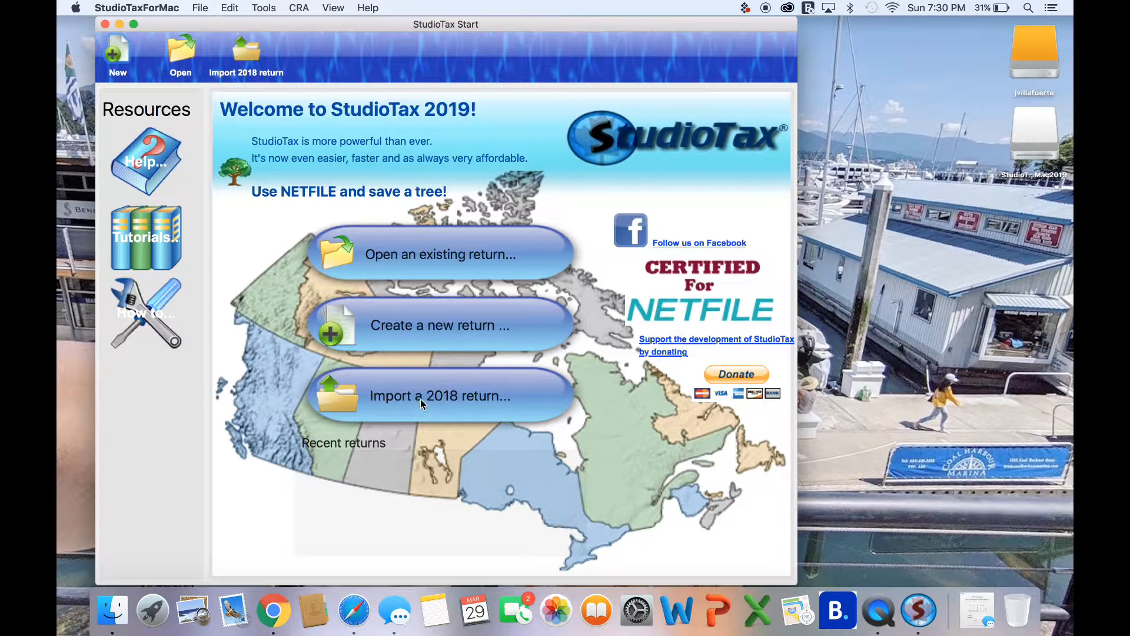
left_click(436, 327)
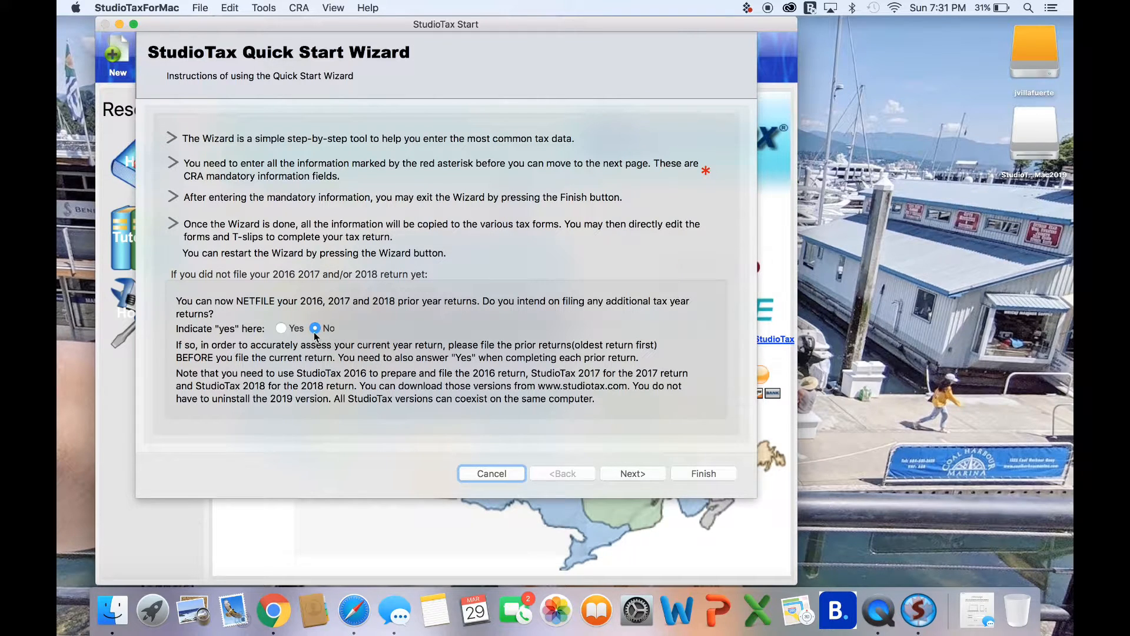
Step: Advance through marital status to the CRA questions: English correspondence, no foreign property, no Indian Act exempt income
left_click(639, 475)
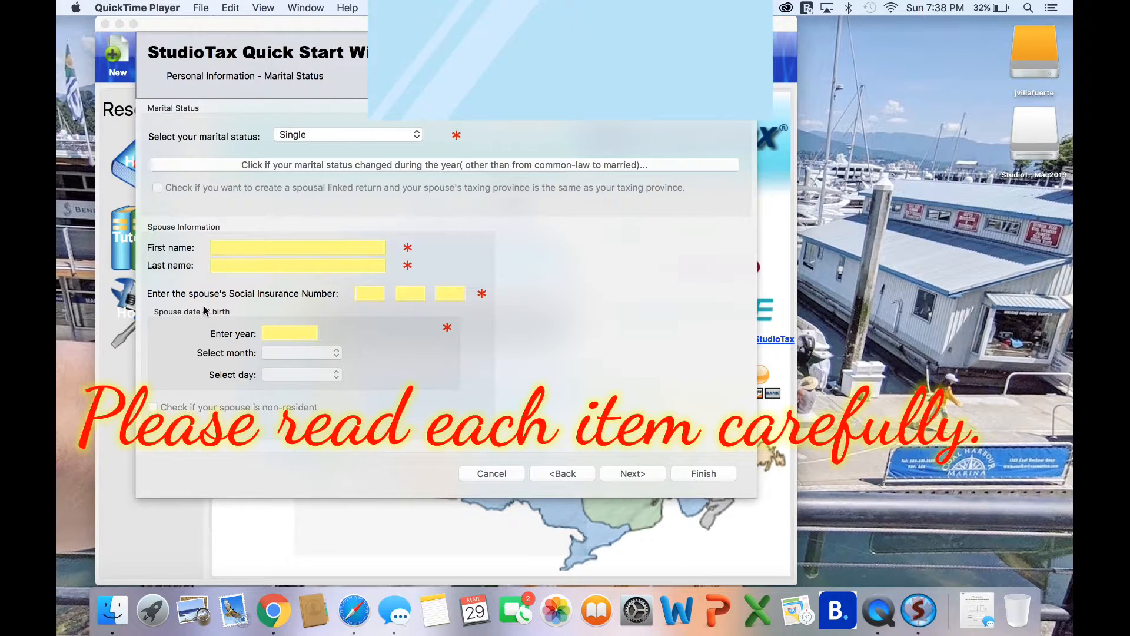
left_click(632, 473)
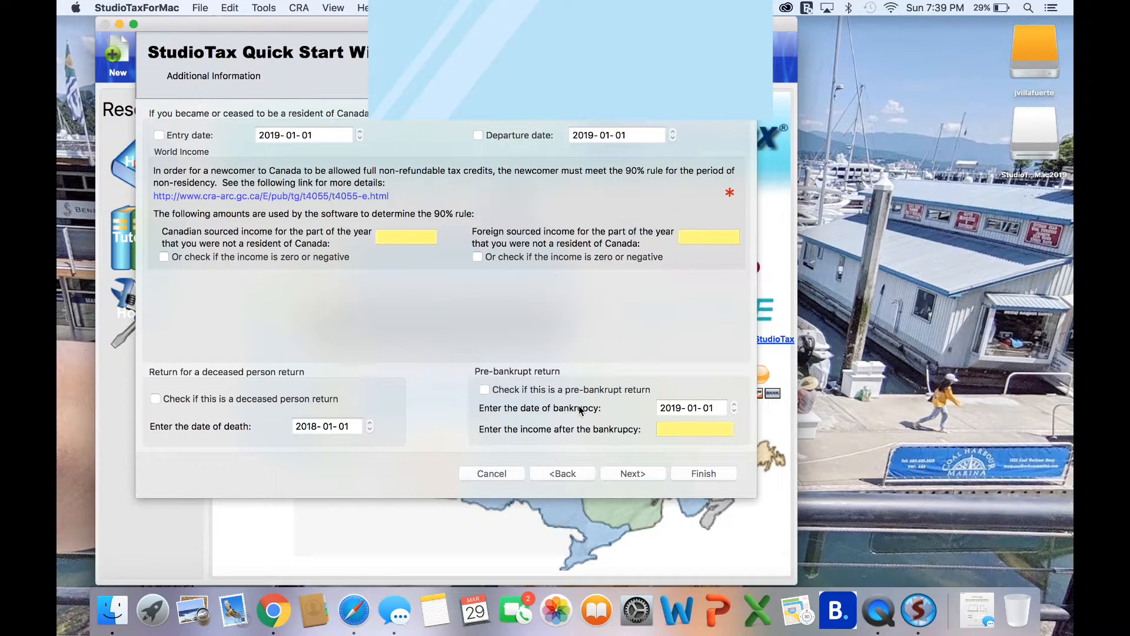
left_click(632, 473)
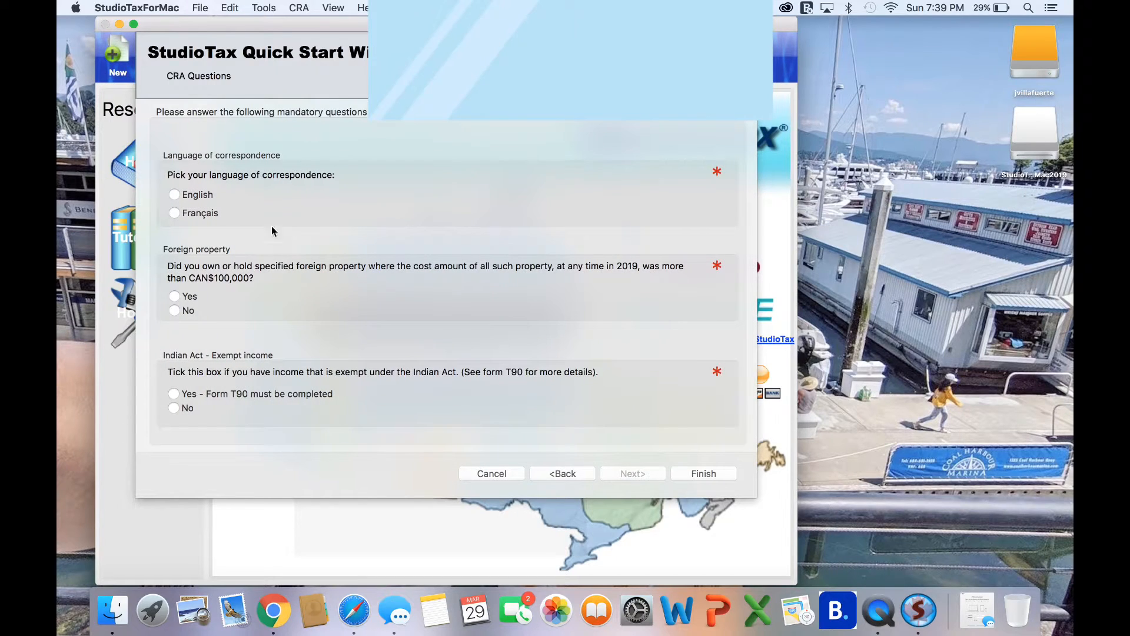
left_click(188, 195)
left_click(176, 311)
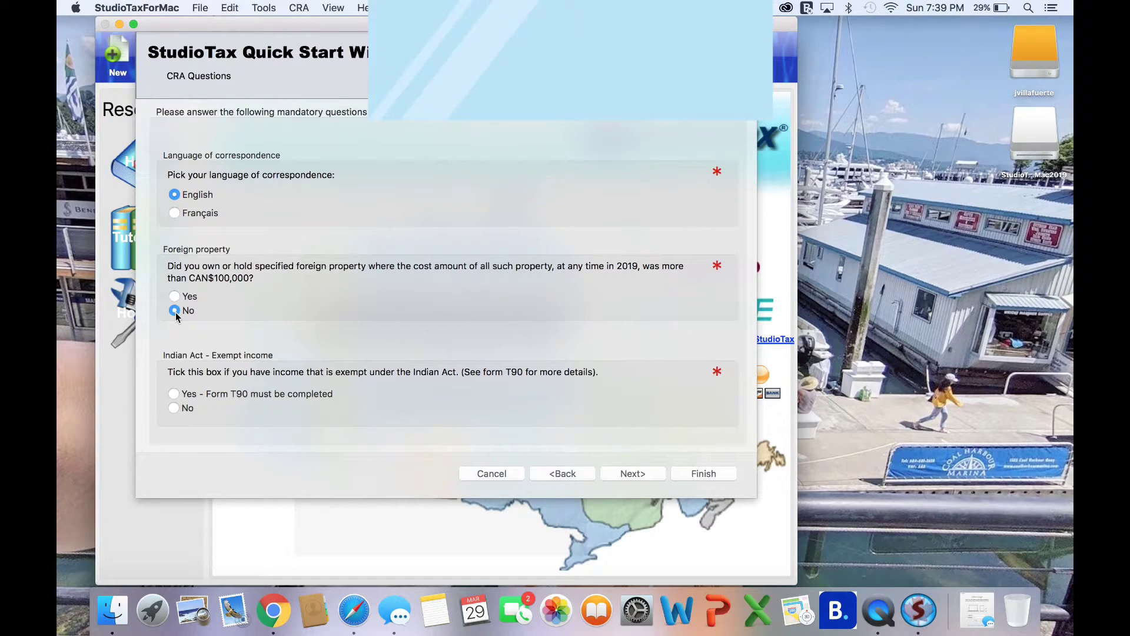
left_click(174, 407)
left_click(632, 473)
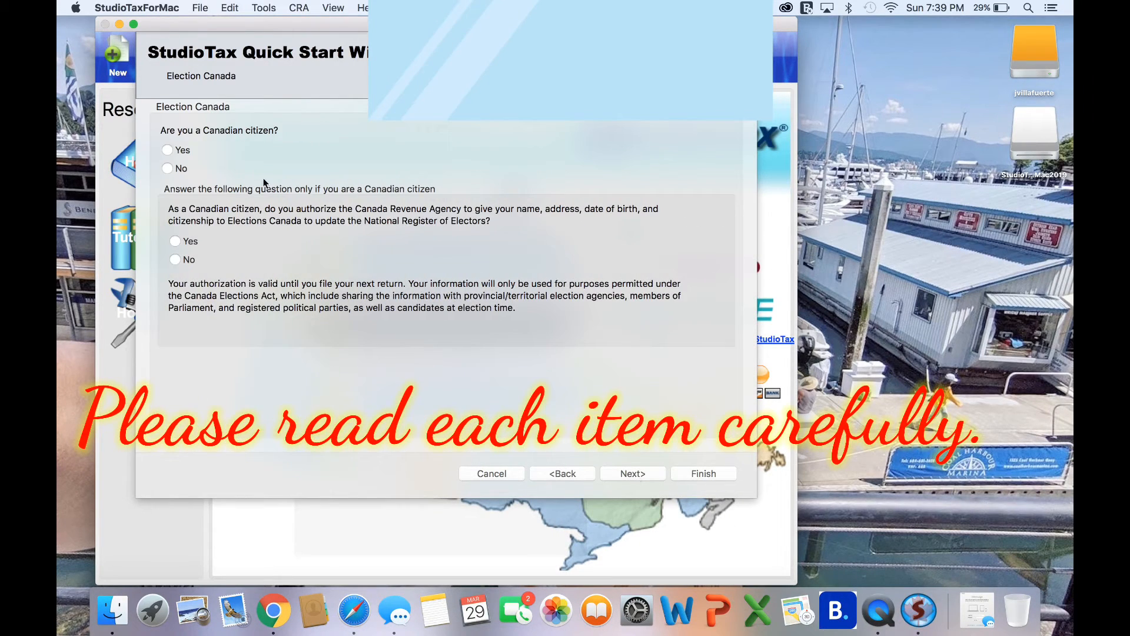
Step: Confirm Canadian citizenship with Elections Canada authorization, skip auto-fill and finish the wizard into the return
left_click(168, 150)
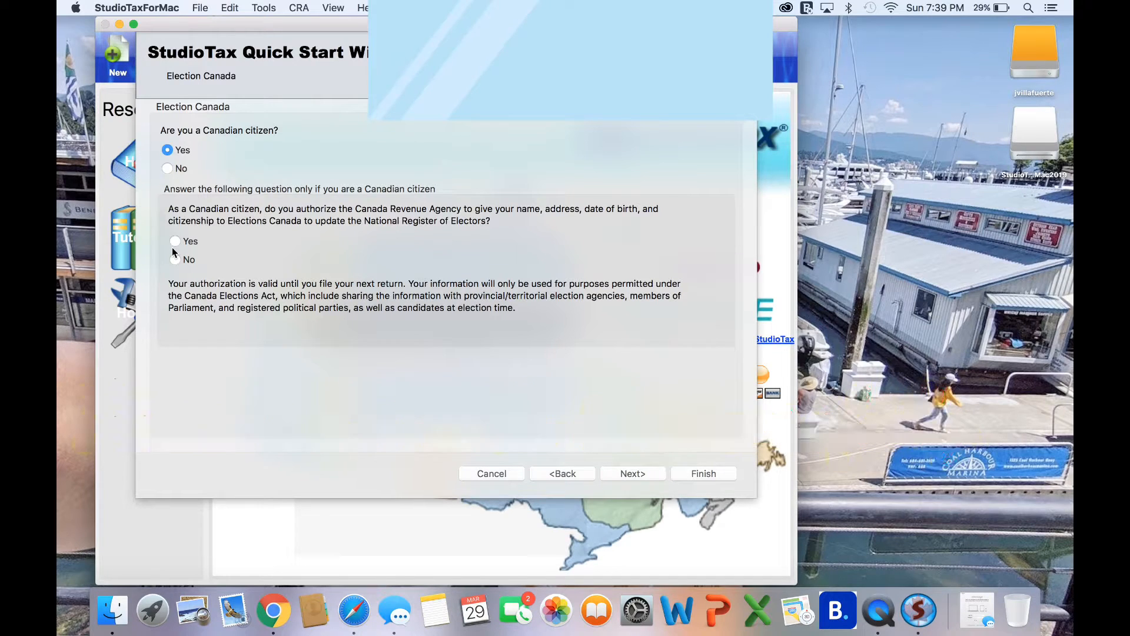
left_click(176, 241)
left_click(647, 474)
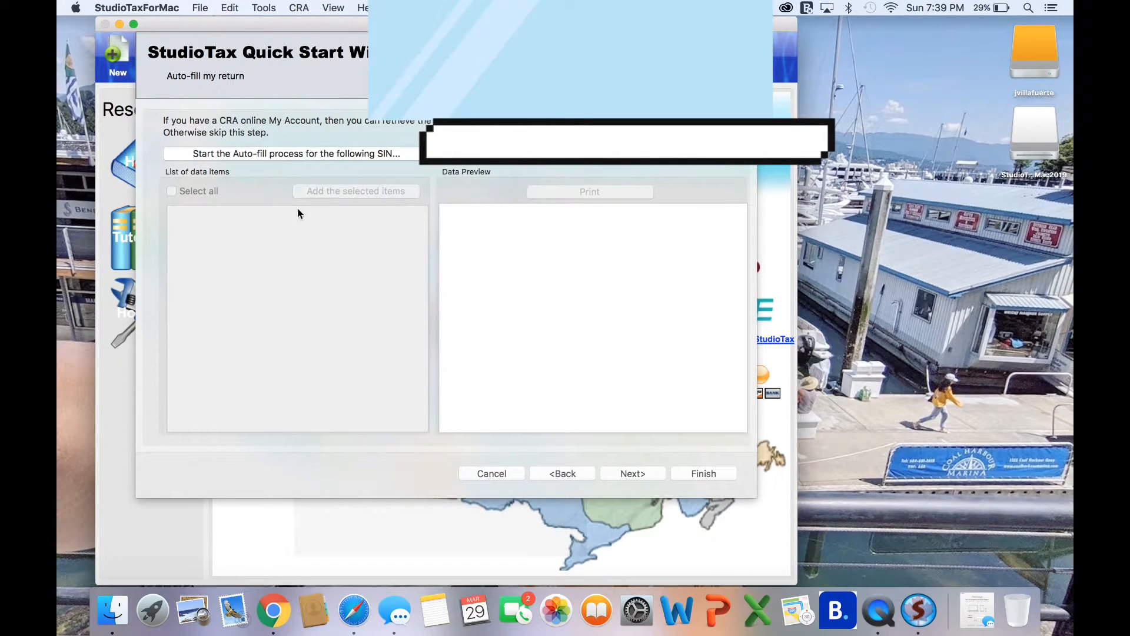
left_click(632, 473)
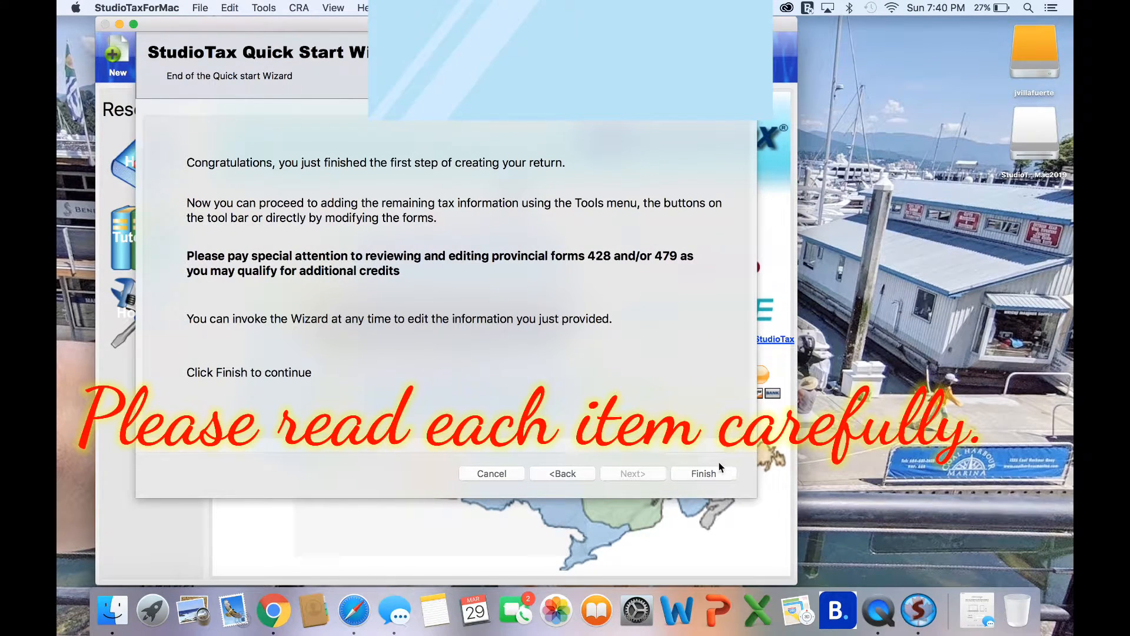
left_click(702, 473)
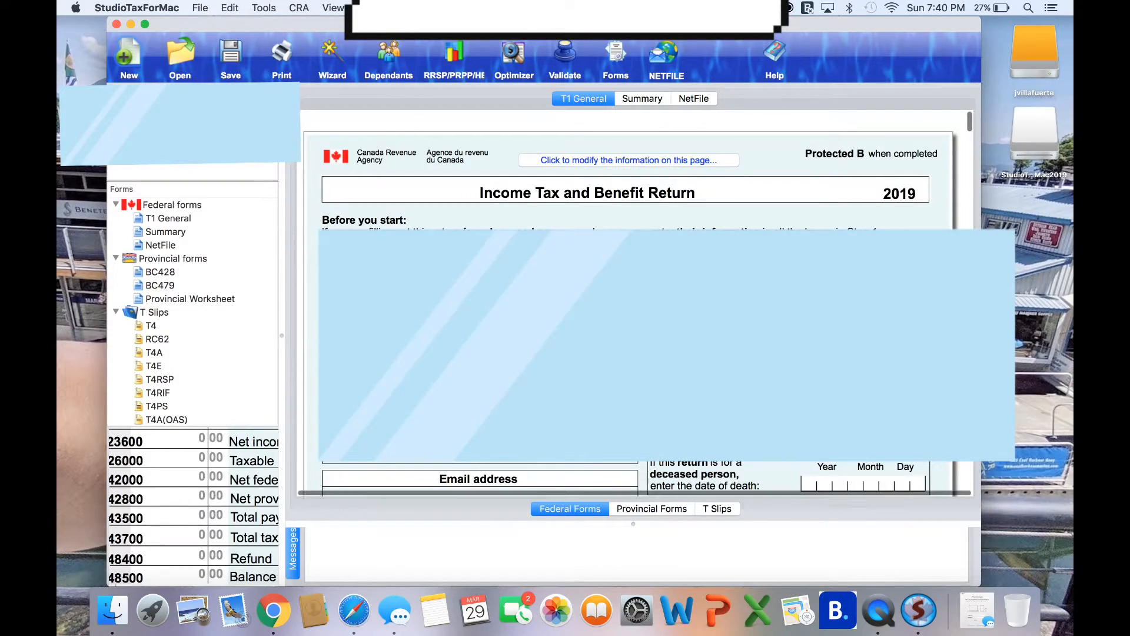
scroll(309, 301, "down", 1)
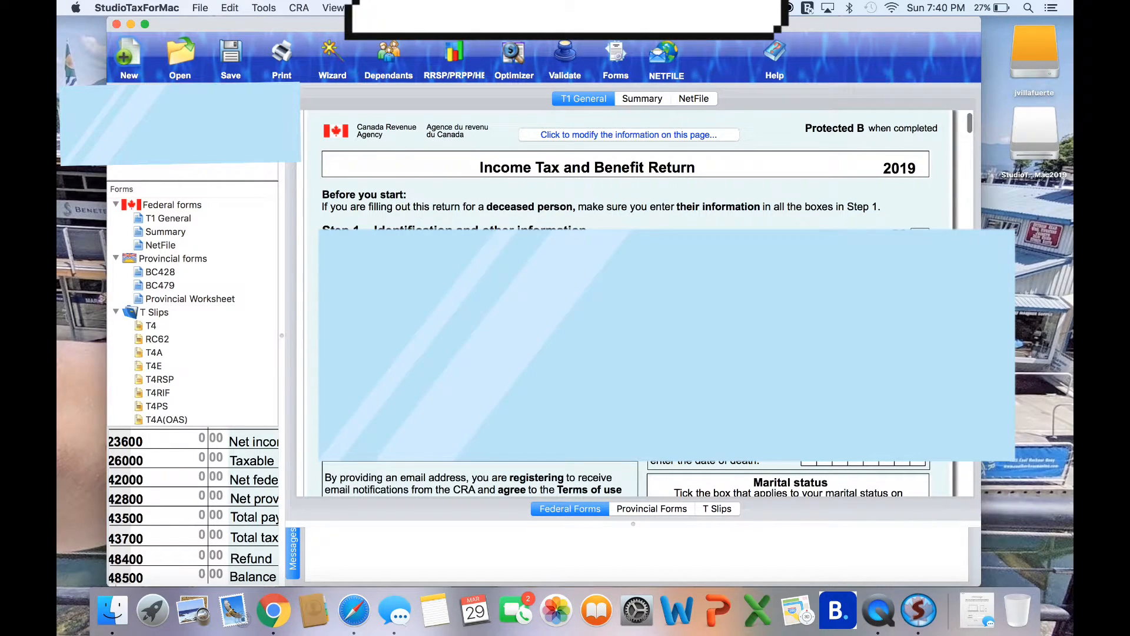
scroll(697, 306, "down", 5)
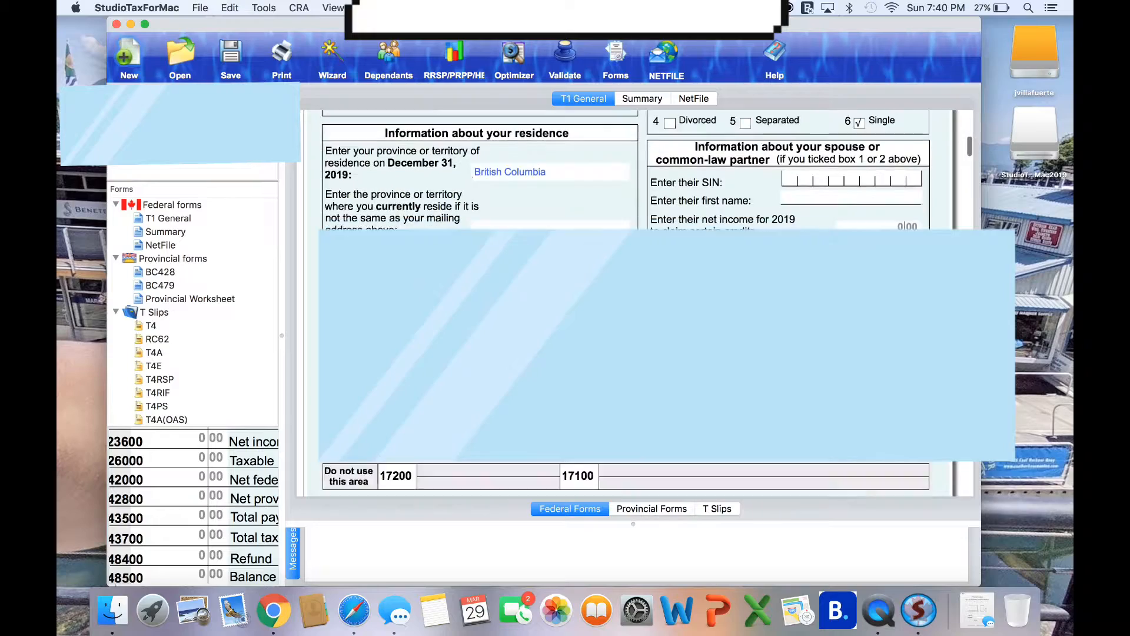
scroll(696, 306, "down", 5)
scroll(697, 306, "down", 5)
scroll(697, 306, "down", 5)
scroll(696, 306, "down", 5)
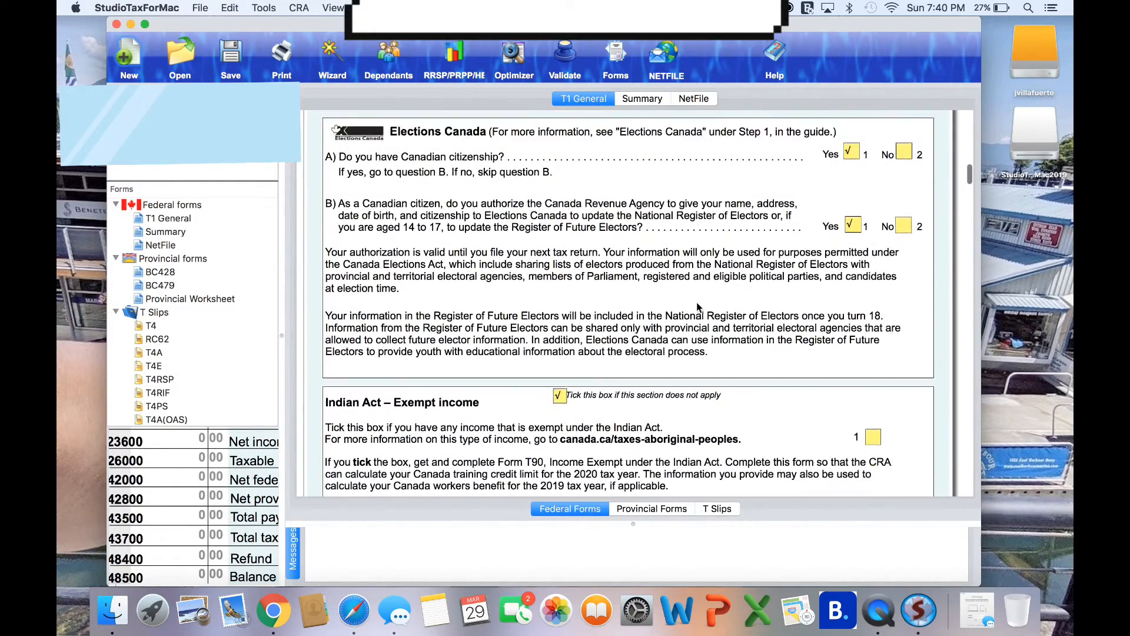
scroll(696, 306, "down", 2)
scroll(696, 307, "down", 4)
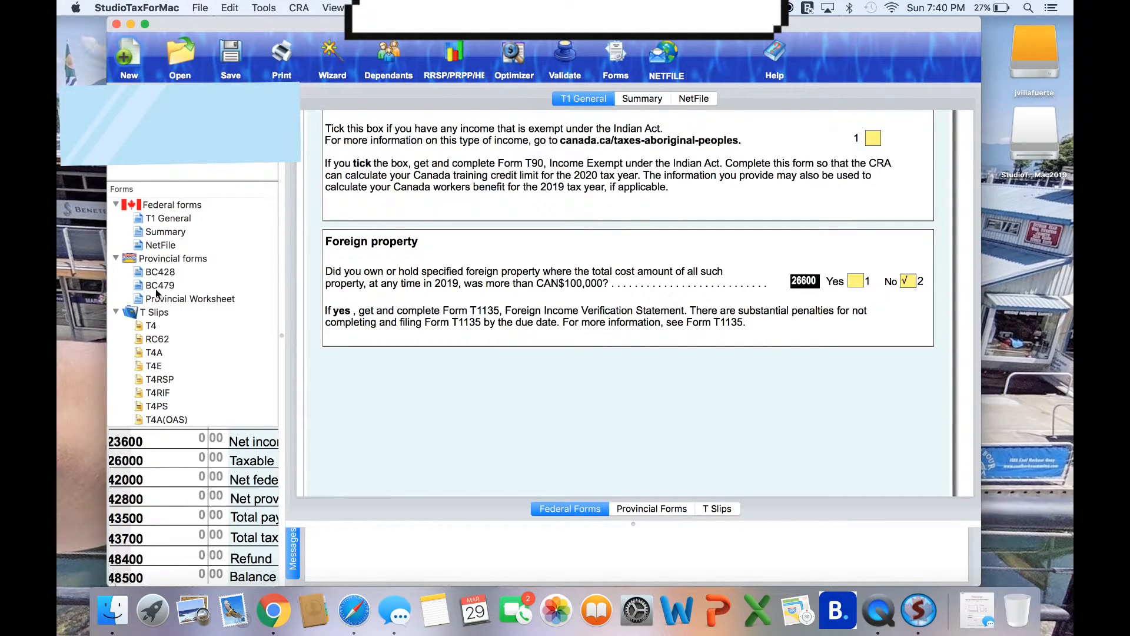
Step: Zoom the T1 General return window to fill the whole screen after reviewing its entries
left_click(145, 19)
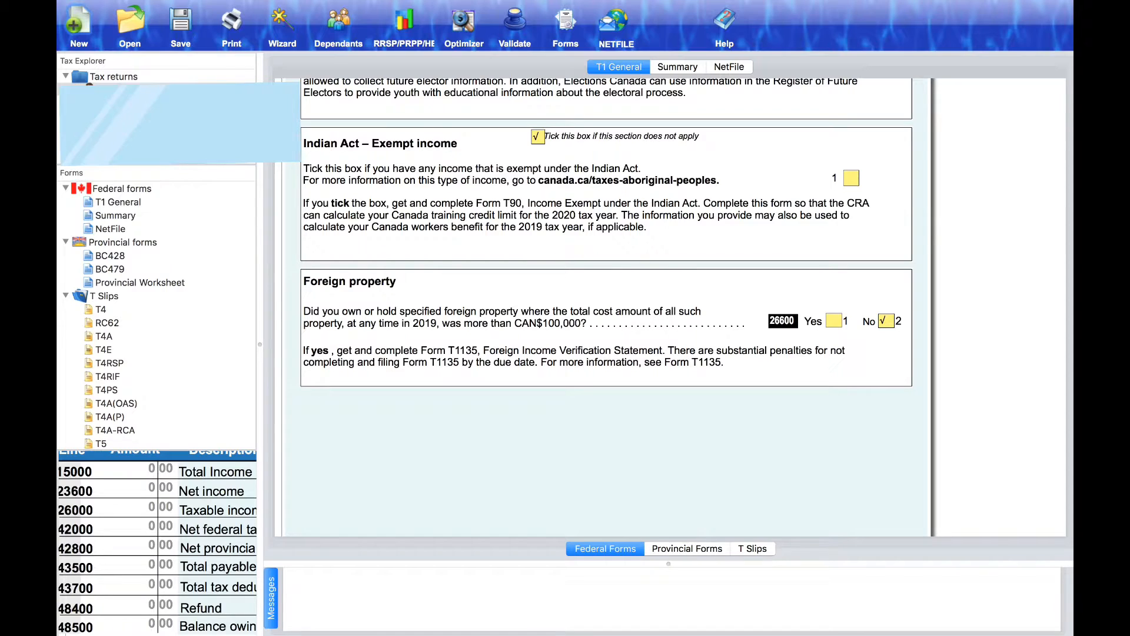
Step: Record a 1000.00 RRSP contribution for the March–December 2019 period
left_click(410, 24)
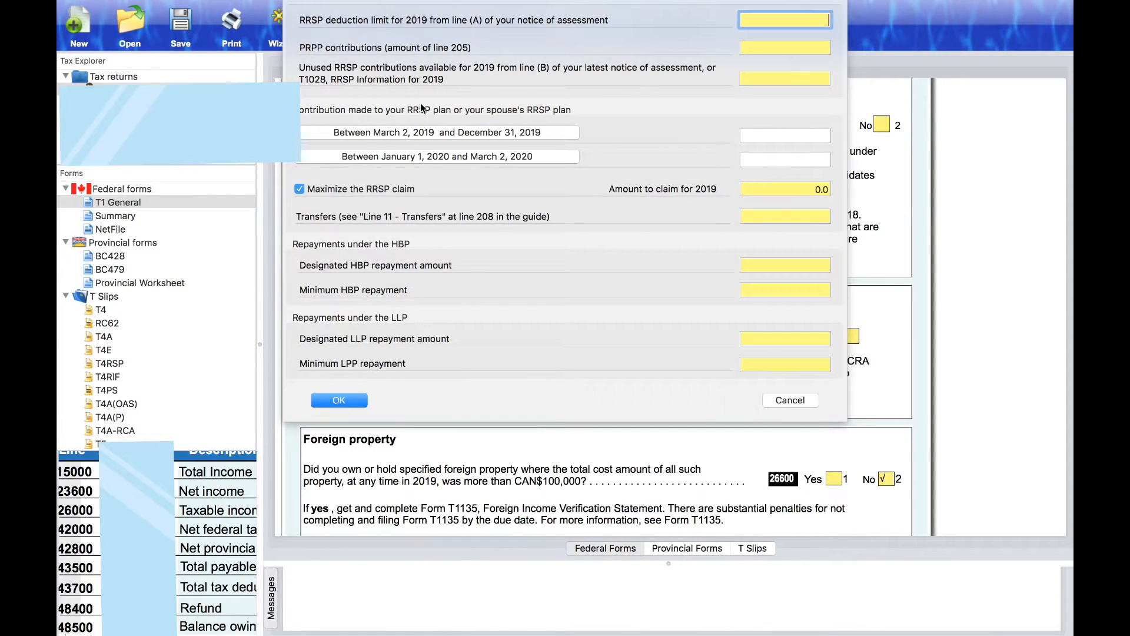
left_click(532, 134)
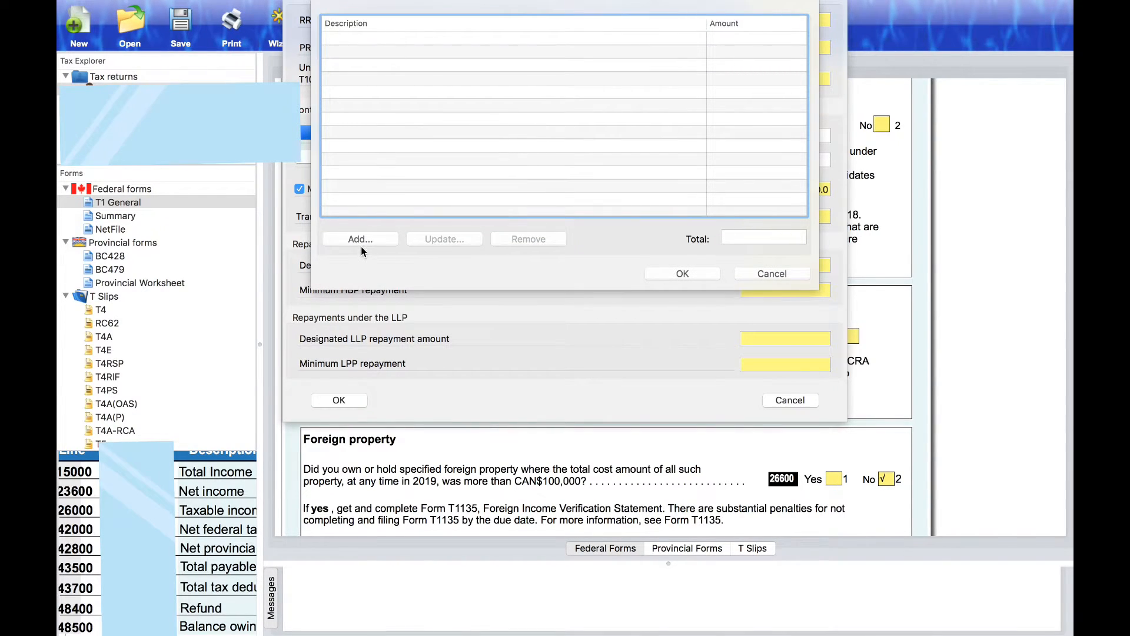
left_click(361, 238)
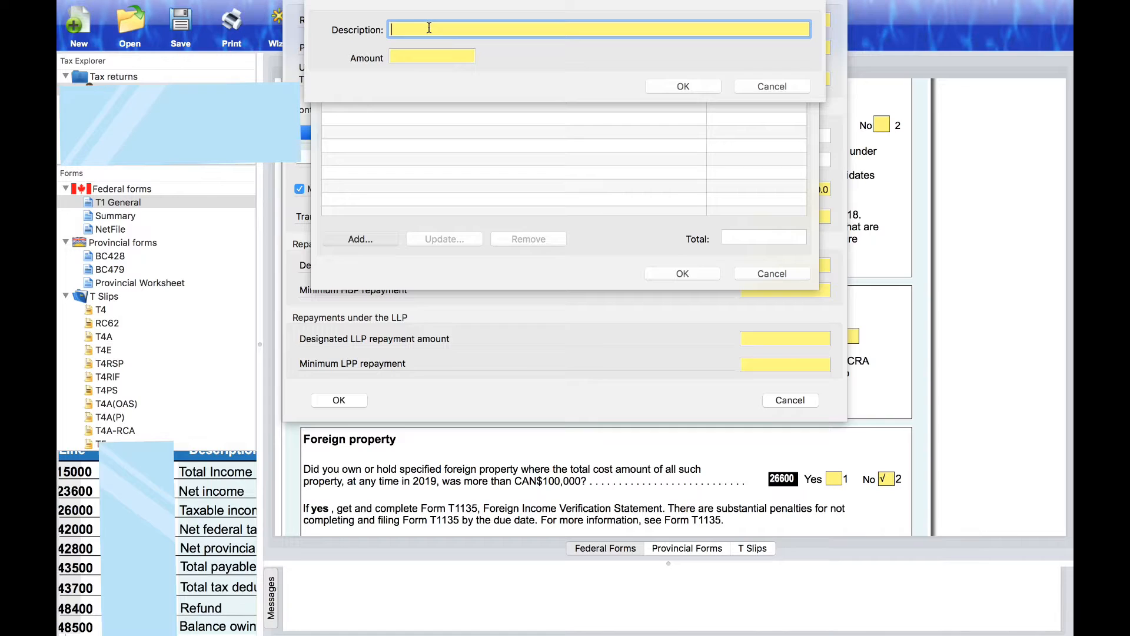
type("Mar 2 -Dec 31, 2019")
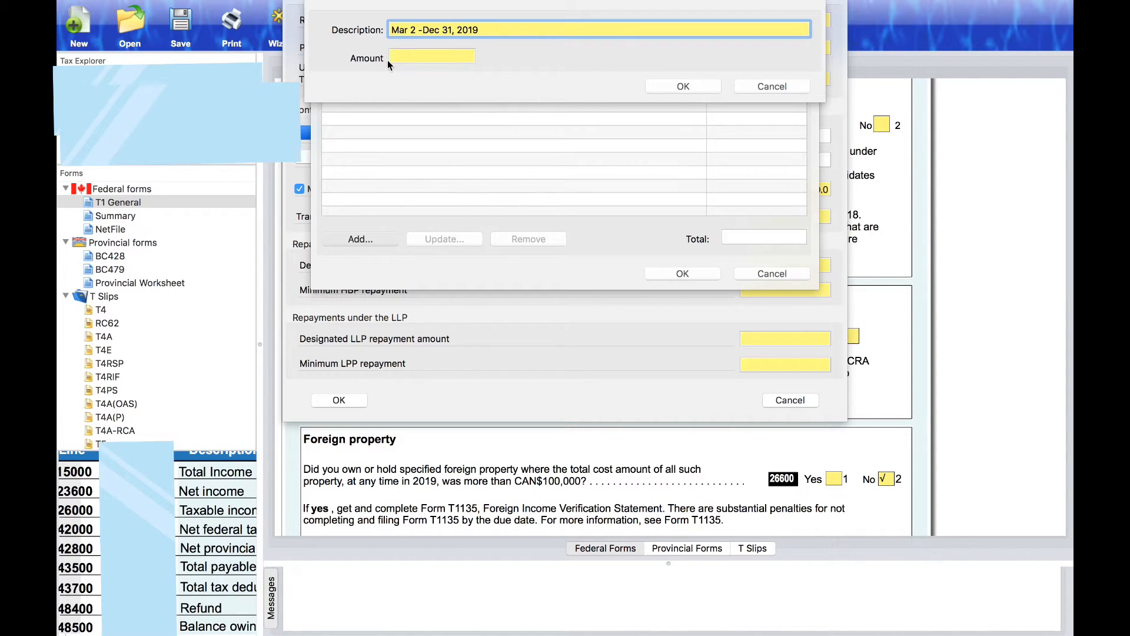
left_click(409, 53)
type("1000")
left_click(683, 85)
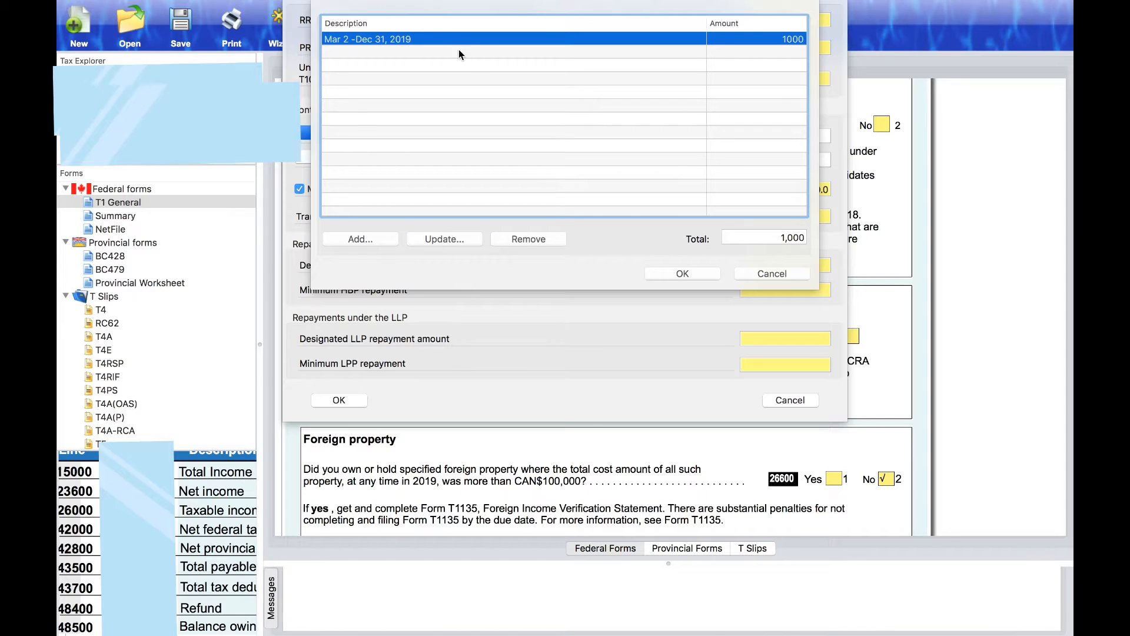
key("Return")
Step: Record a 100.00 RRSP contribution for the January–March 2020 period
left_click(473, 156)
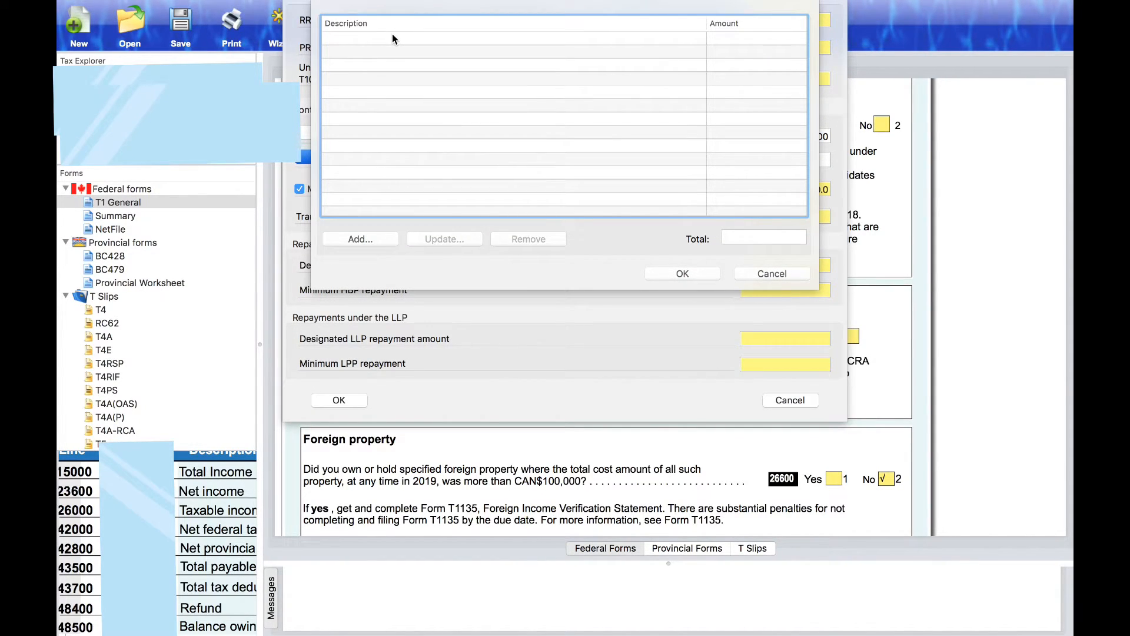
left_click(357, 239)
type("jan1 -mar 2.")
type(" 2020")
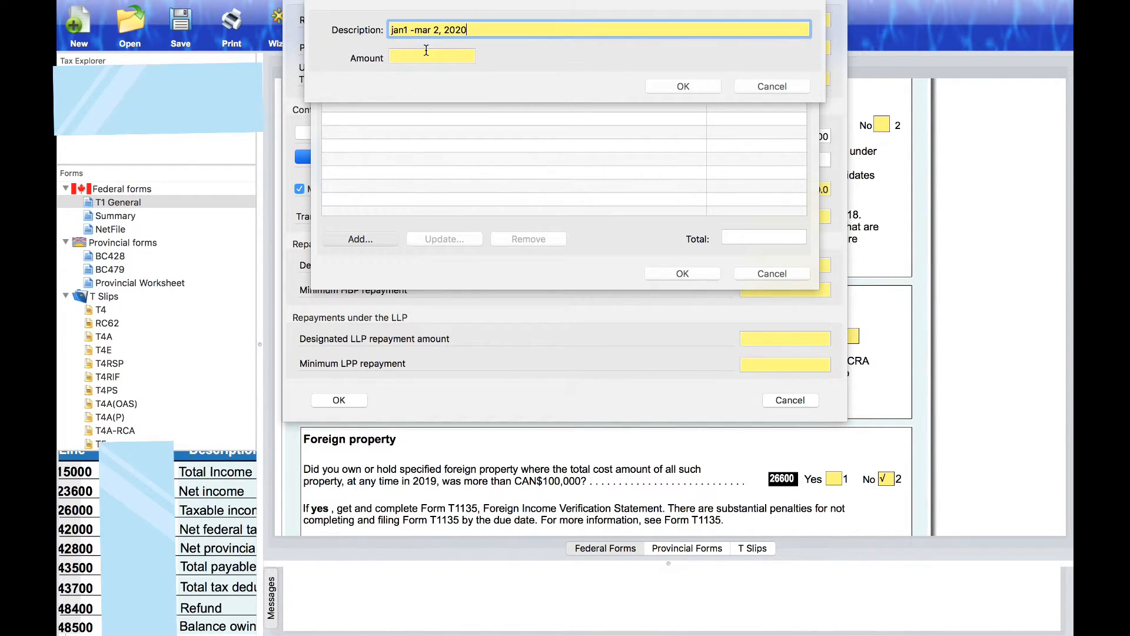
left_click(427, 59)
type("100")
left_click(682, 86)
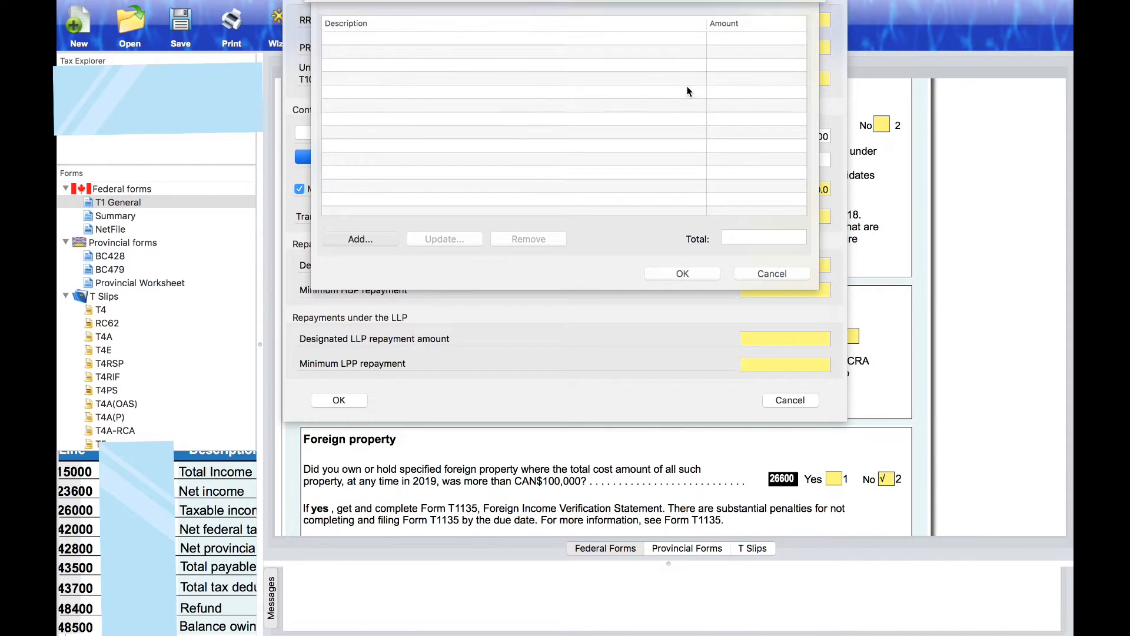
left_click(682, 272)
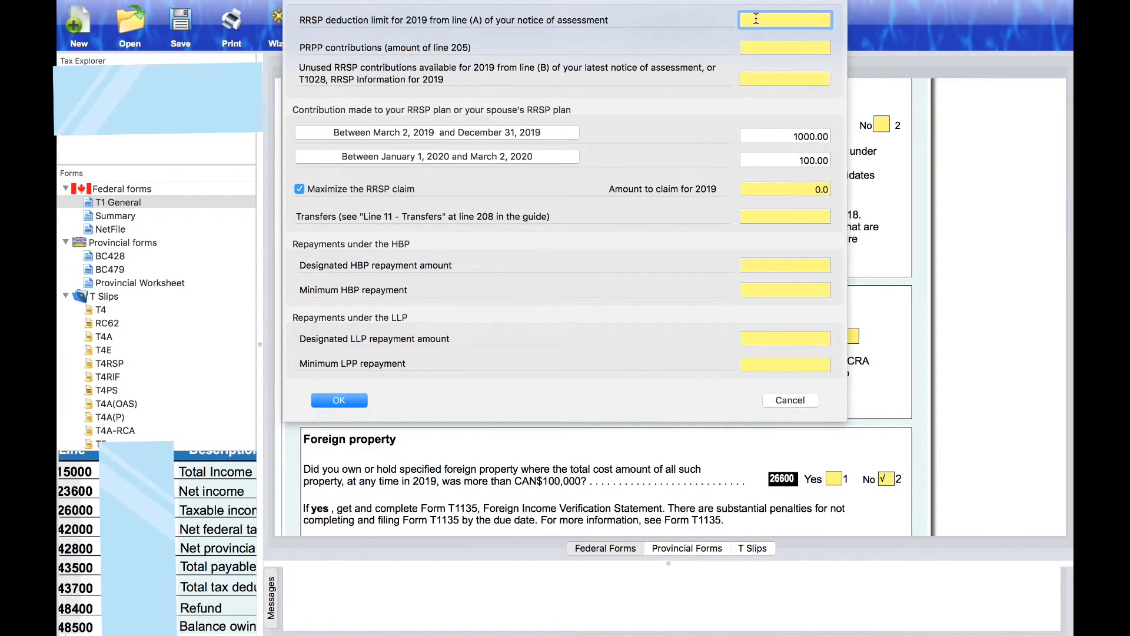
type("31000")
Step: Set a 31000 deduction limit and 0 unused room, claiming 1100.00 in total
left_click(776, 85)
type("0")
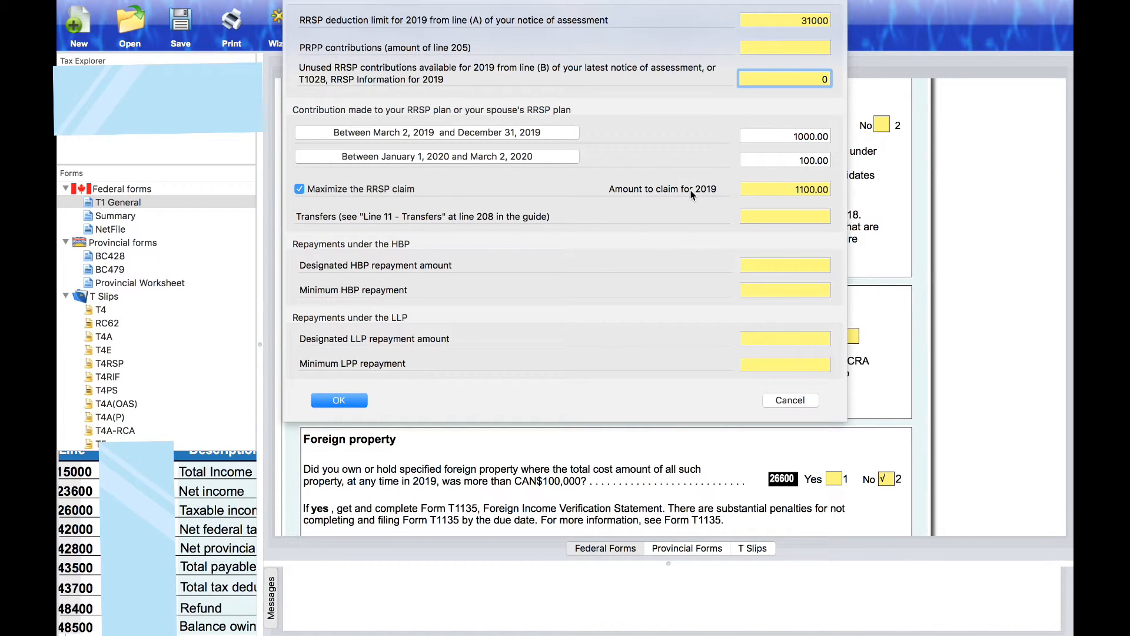
left_click(341, 401)
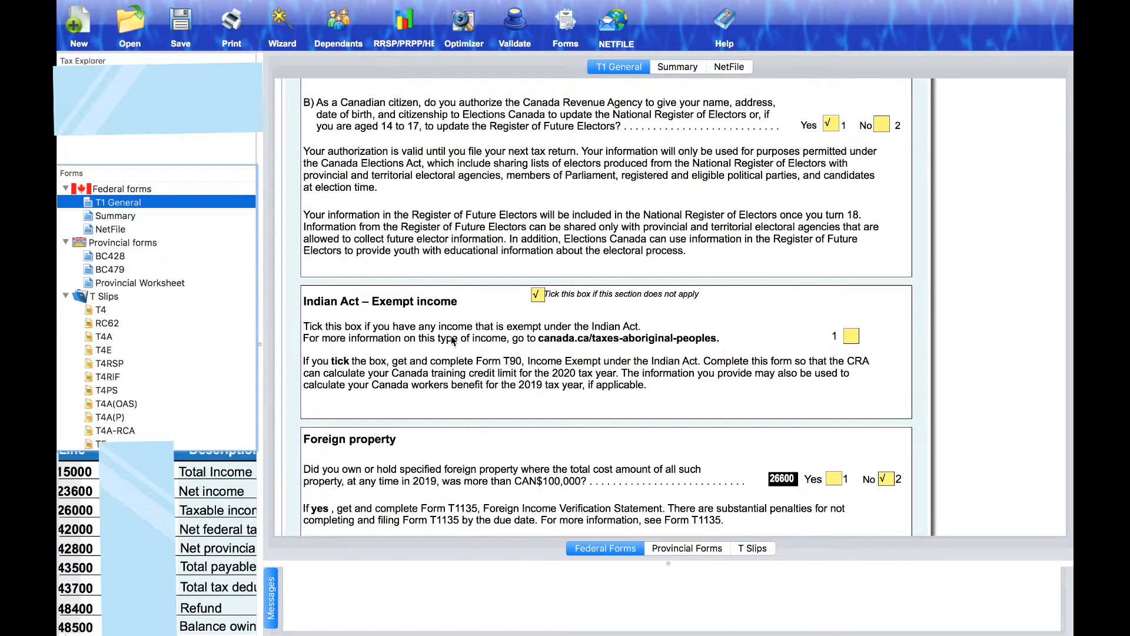
scroll(606, 309, "down", 3)
left_click(564, 37)
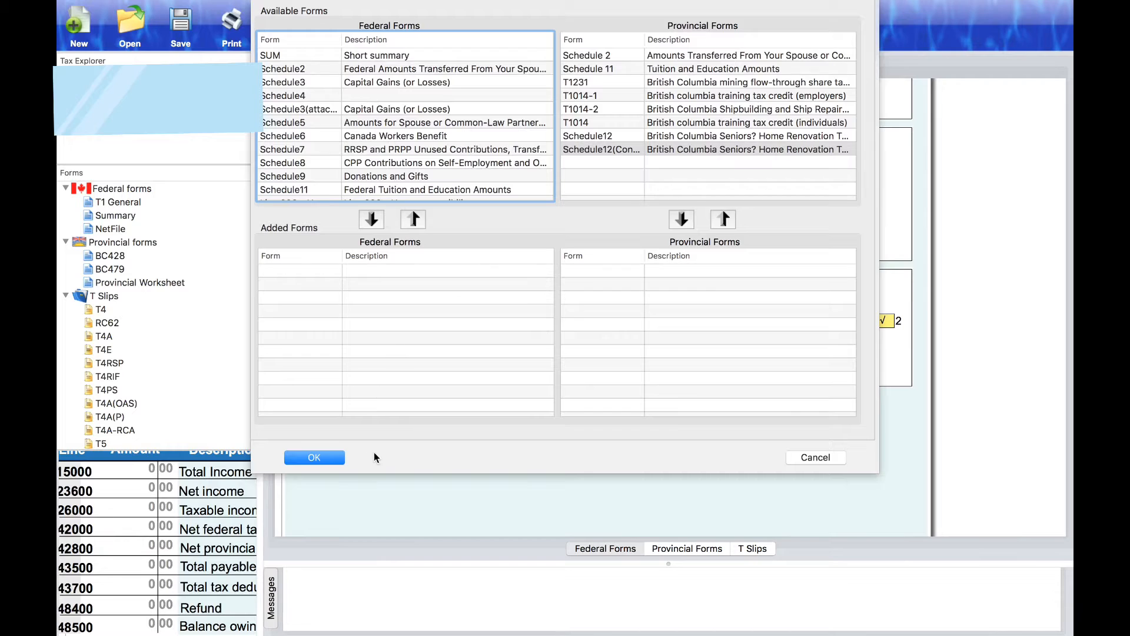
left_click(312, 466)
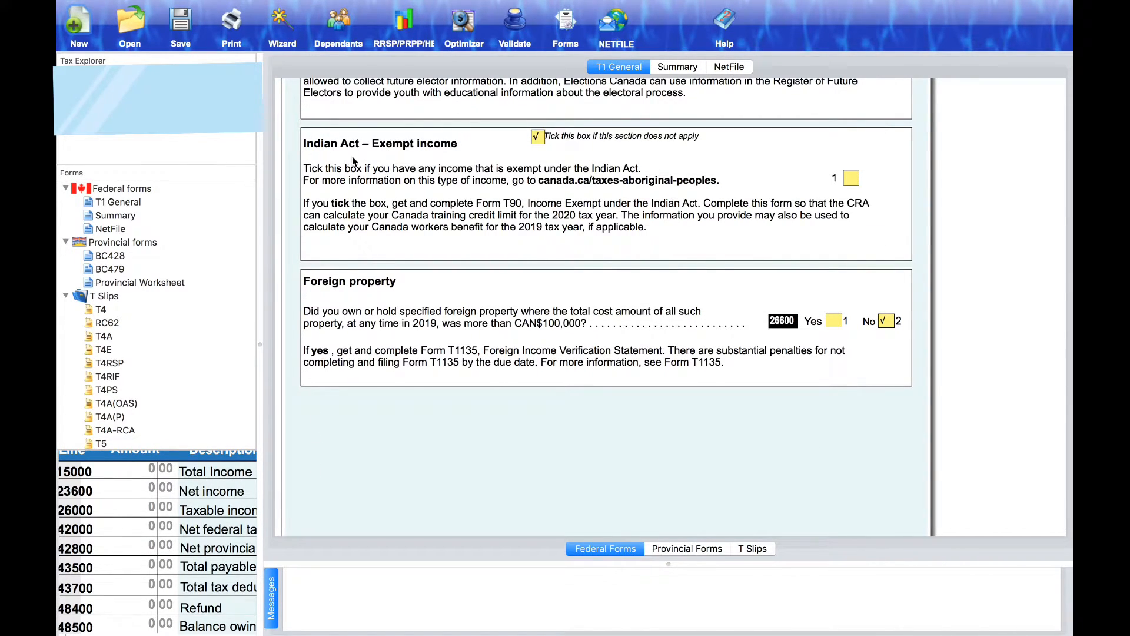
Step: Enter 7.21 as income tax deducted in box 22 of the T4 slip
left_click(91, 309)
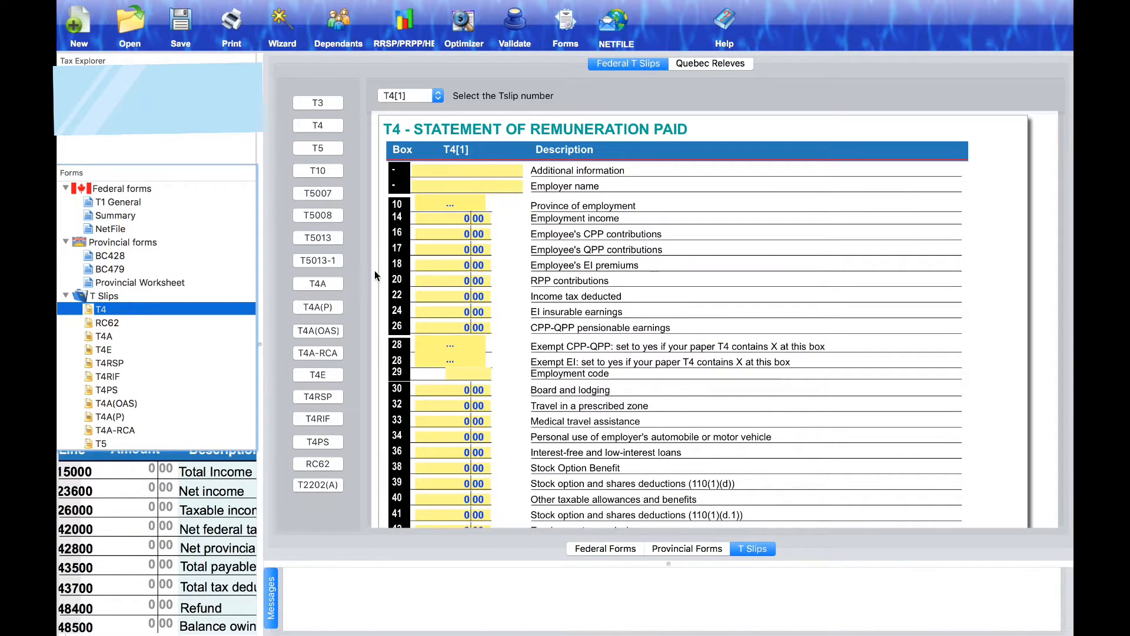
scroll(480, 253, "down", 5)
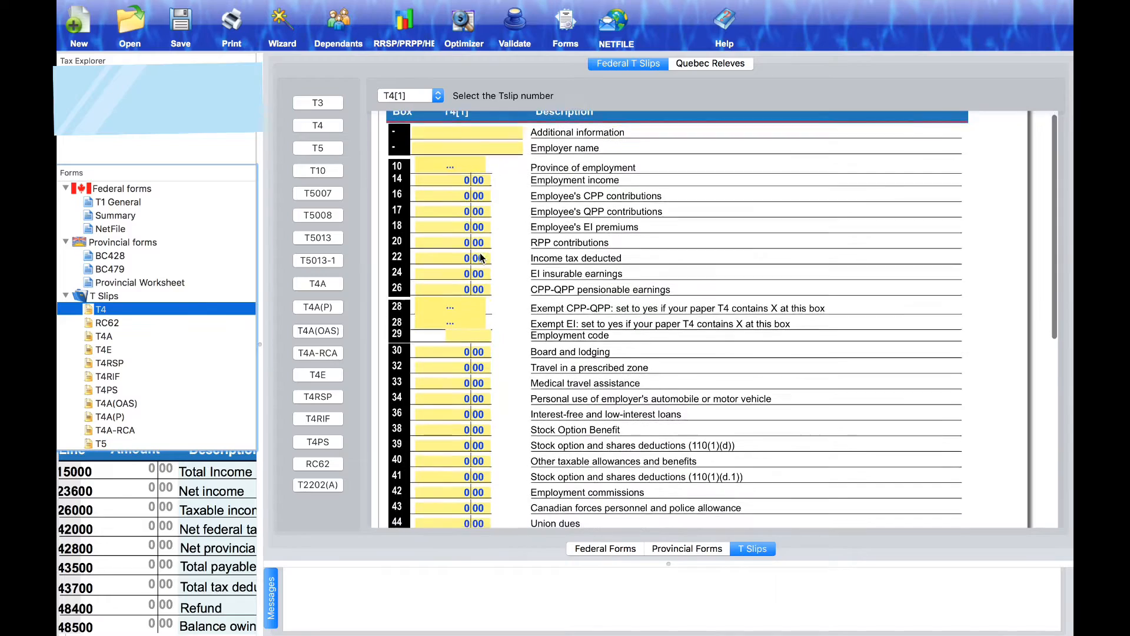
scroll(481, 257, "down", 5)
scroll(480, 253, "down", 1)
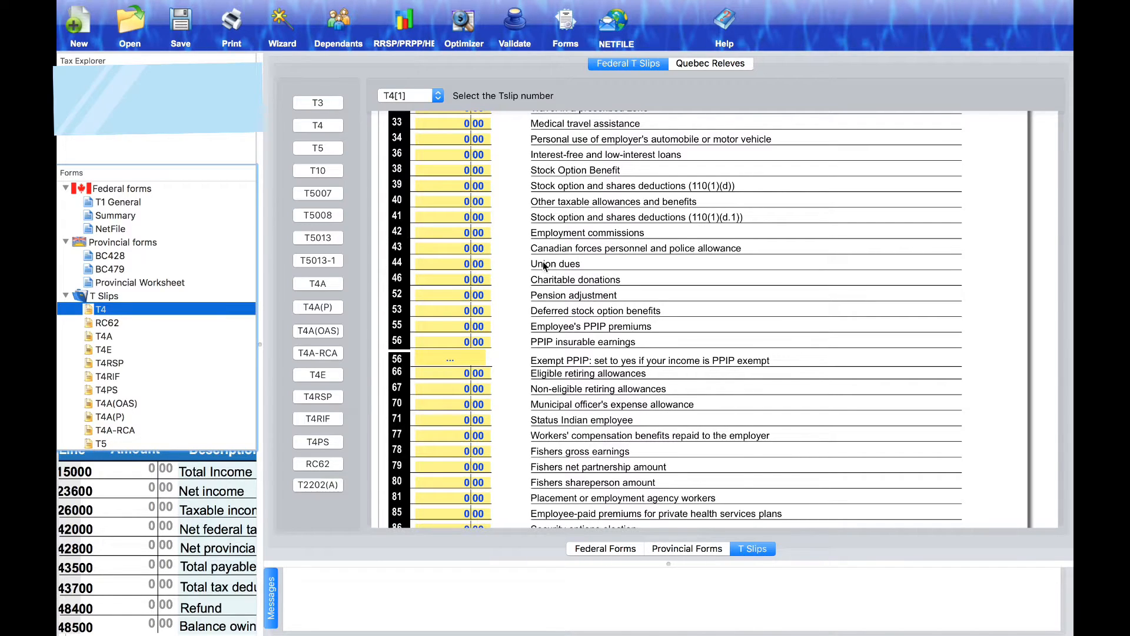
scroll(554, 270, "up", 3)
scroll(495, 252, "up", 3)
scroll(442, 234, "up", 2)
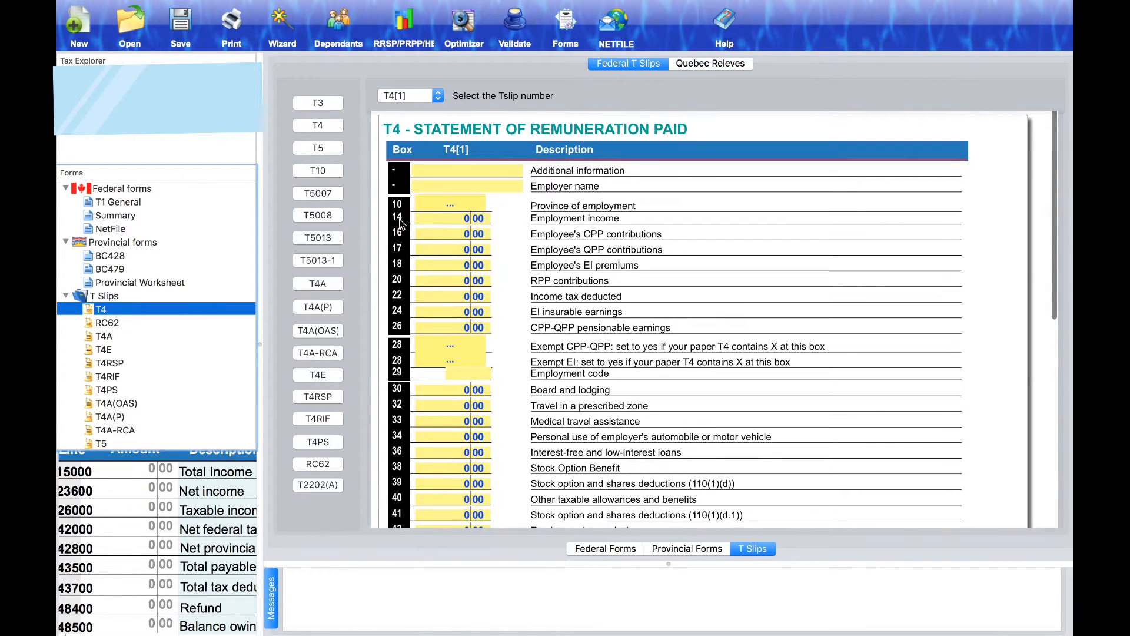
left_click(451, 217)
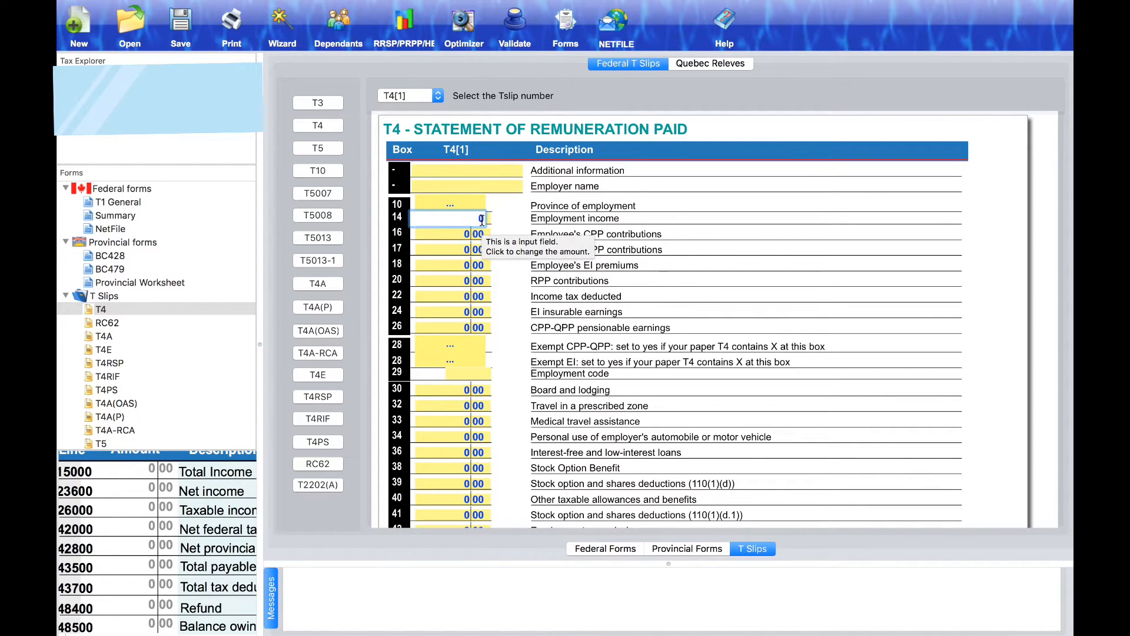
left_click(442, 295)
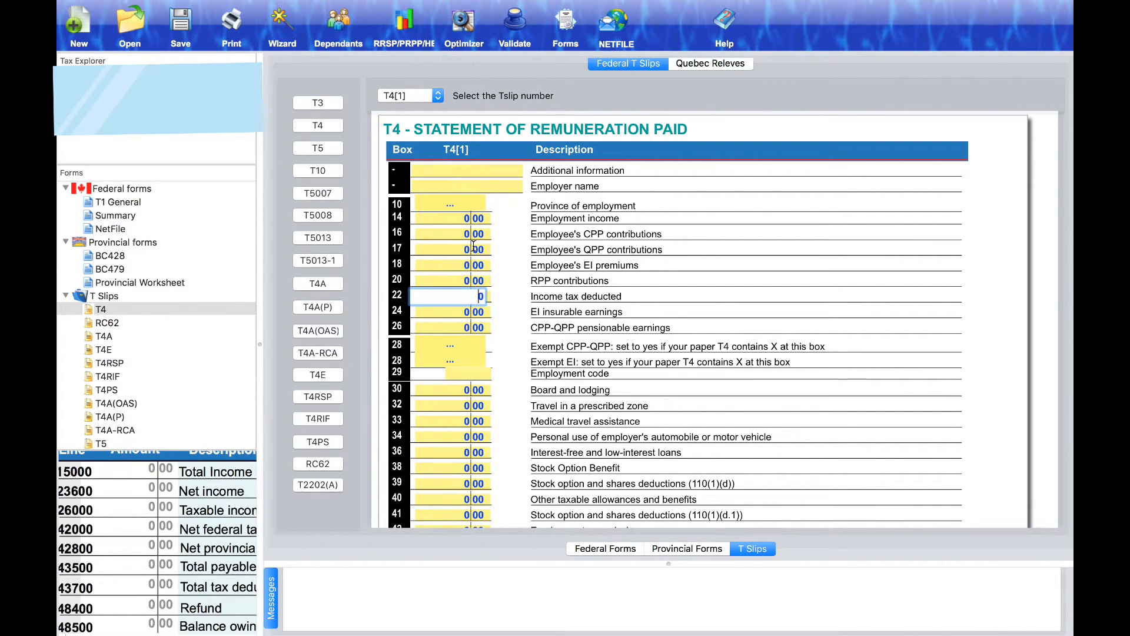
type("7.21")
left_click(444, 316)
Step: Set British Columbia as the province of employment in box 10
left_click(458, 175)
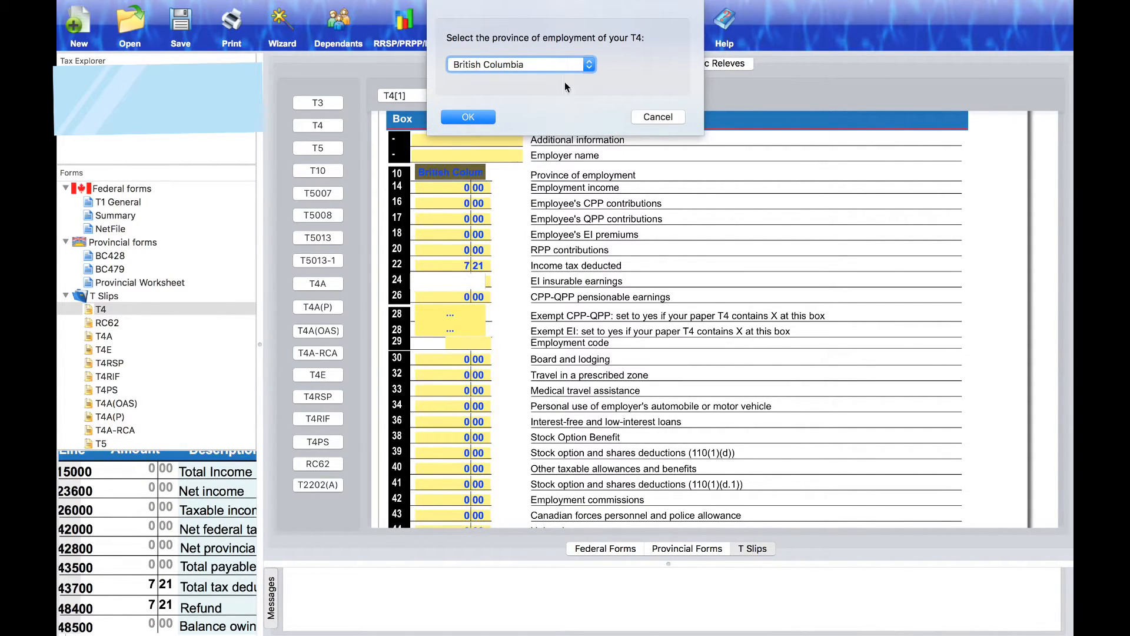
left_click(587, 66)
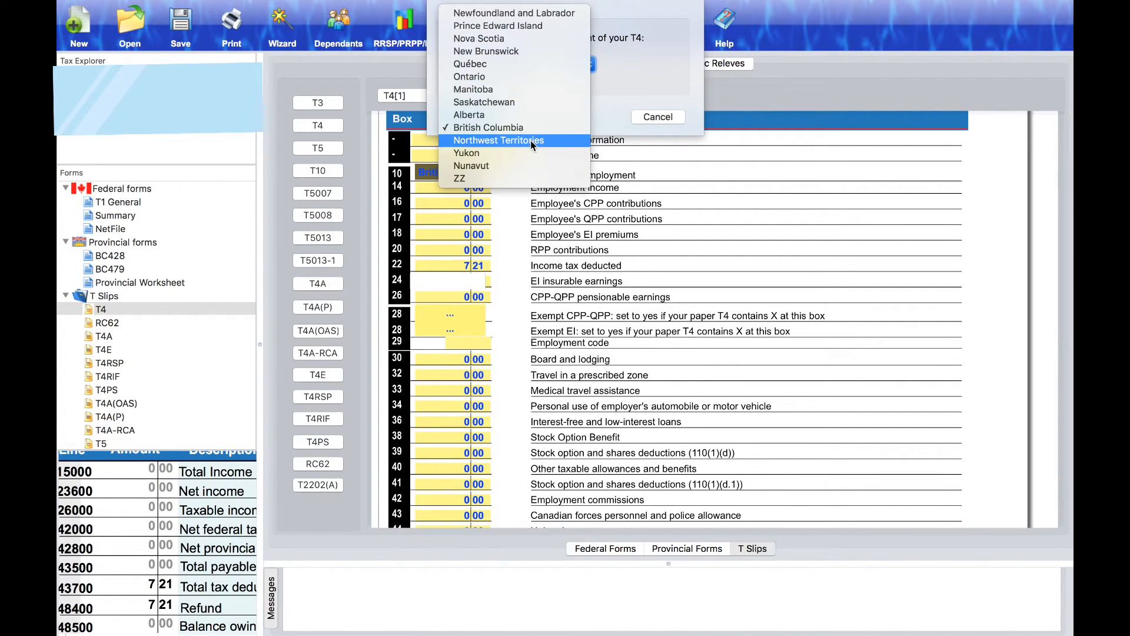
left_click(489, 127)
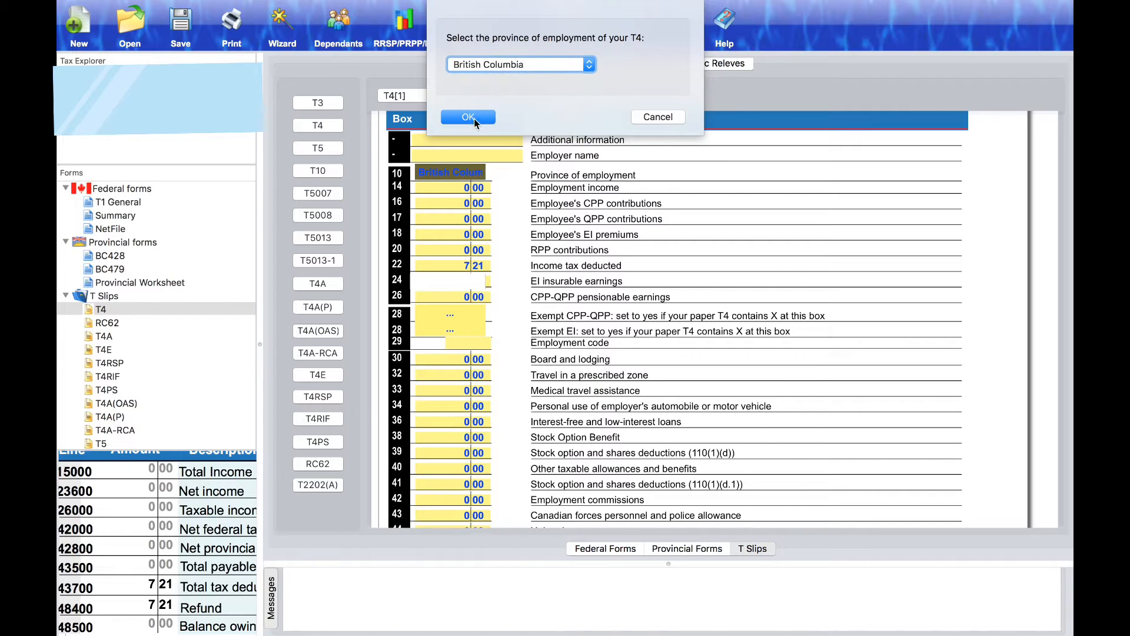
left_click(473, 119)
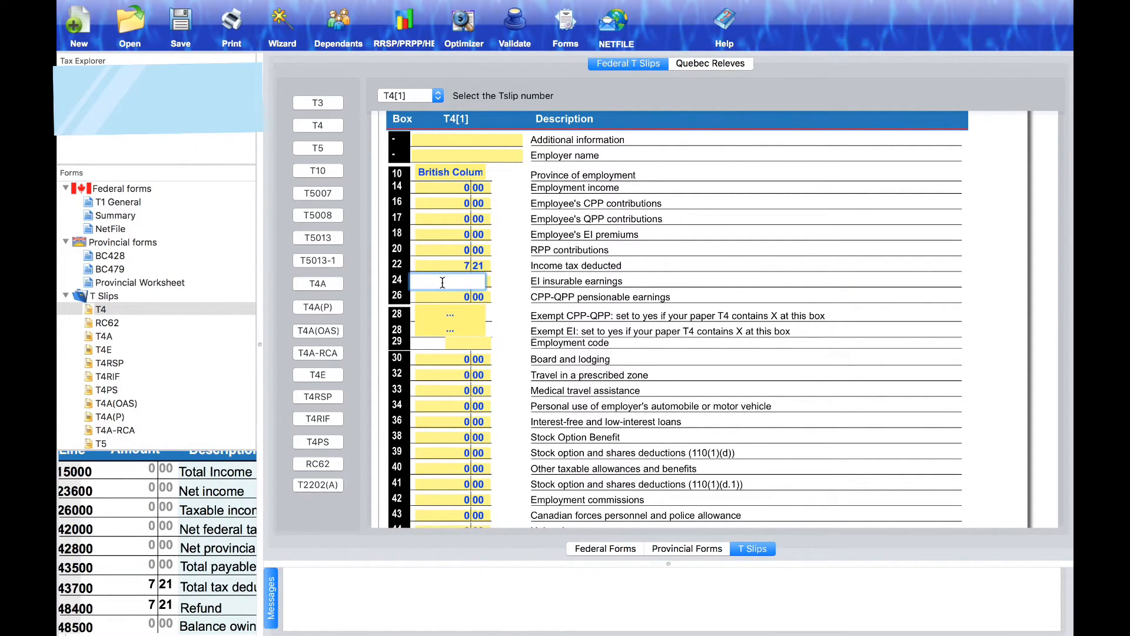
left_click(441, 155)
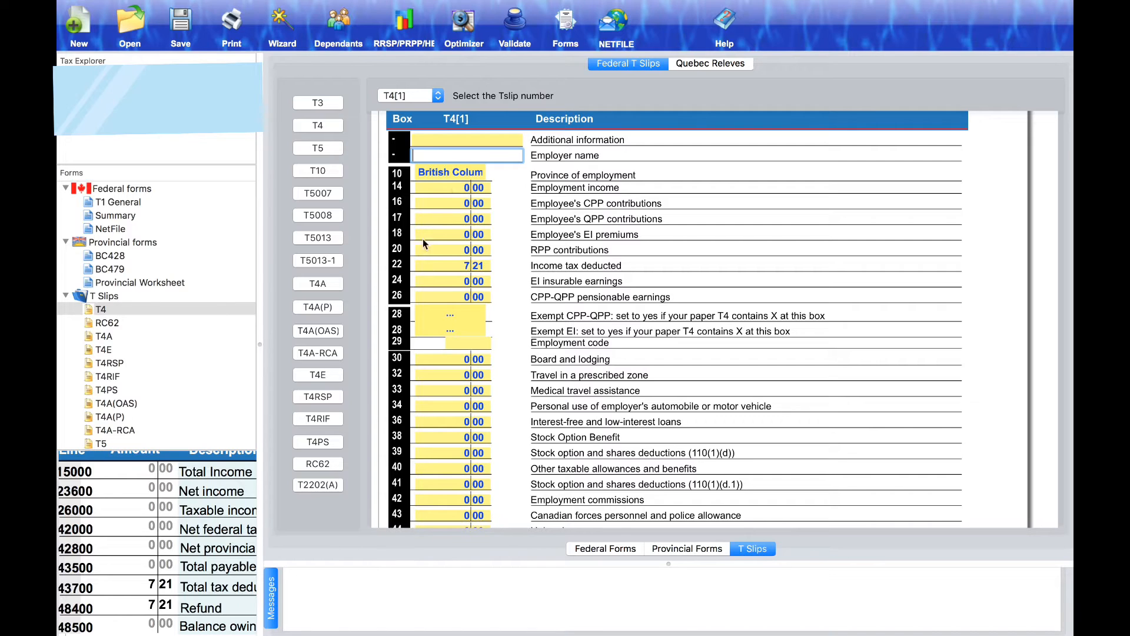
scroll(485, 462, "down", 3)
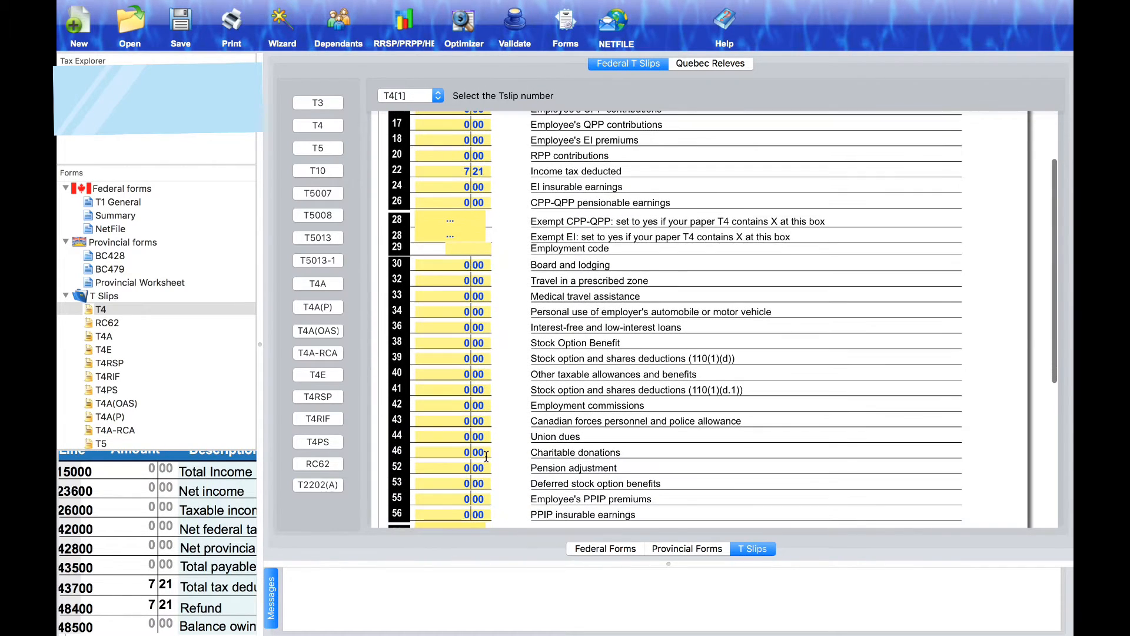
scroll(486, 462, "up", 3)
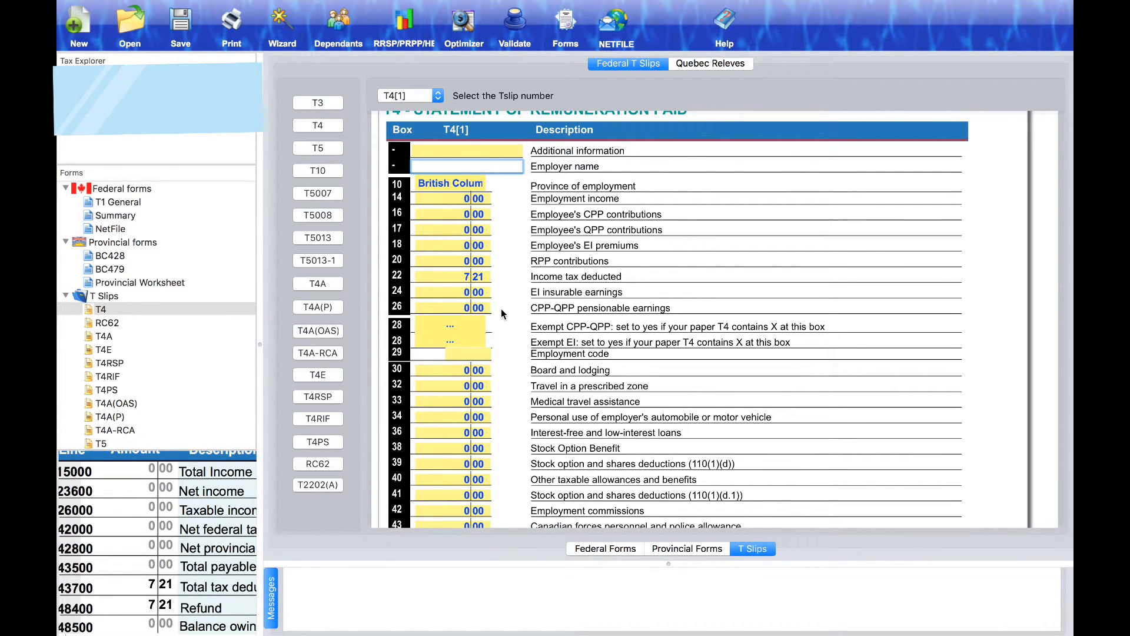
scroll(501, 314, "down", 4)
scroll(495, 266, "down", 4)
scroll(480, 194, "down", 4)
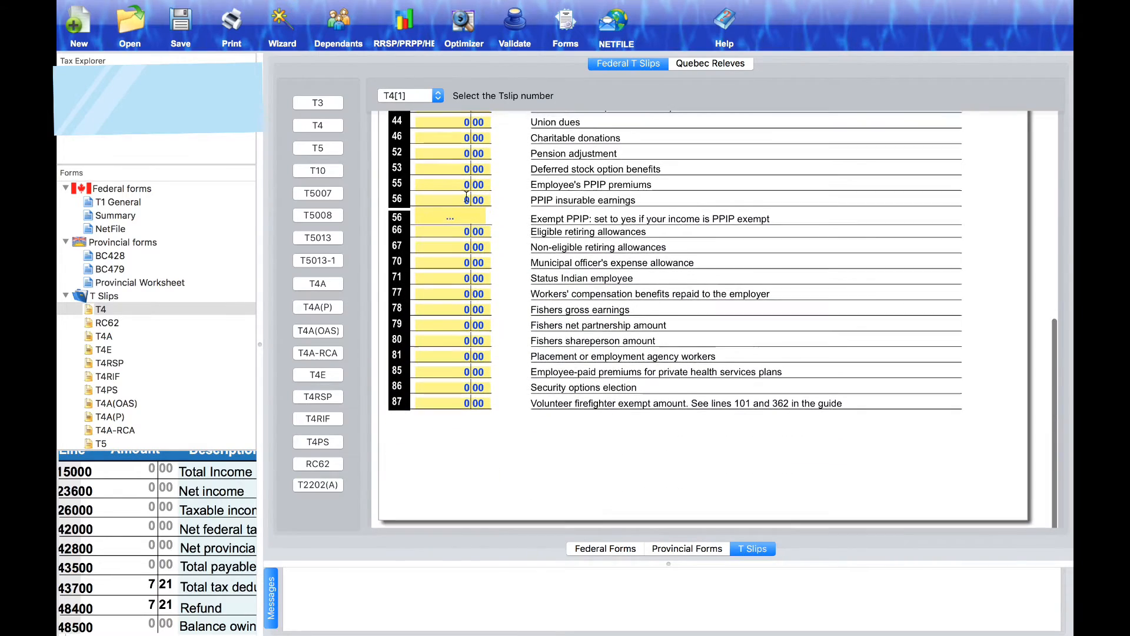
Step: Check the 7.21 refund on line 48400 of the T1 General, then return to page 1
left_click(117, 202)
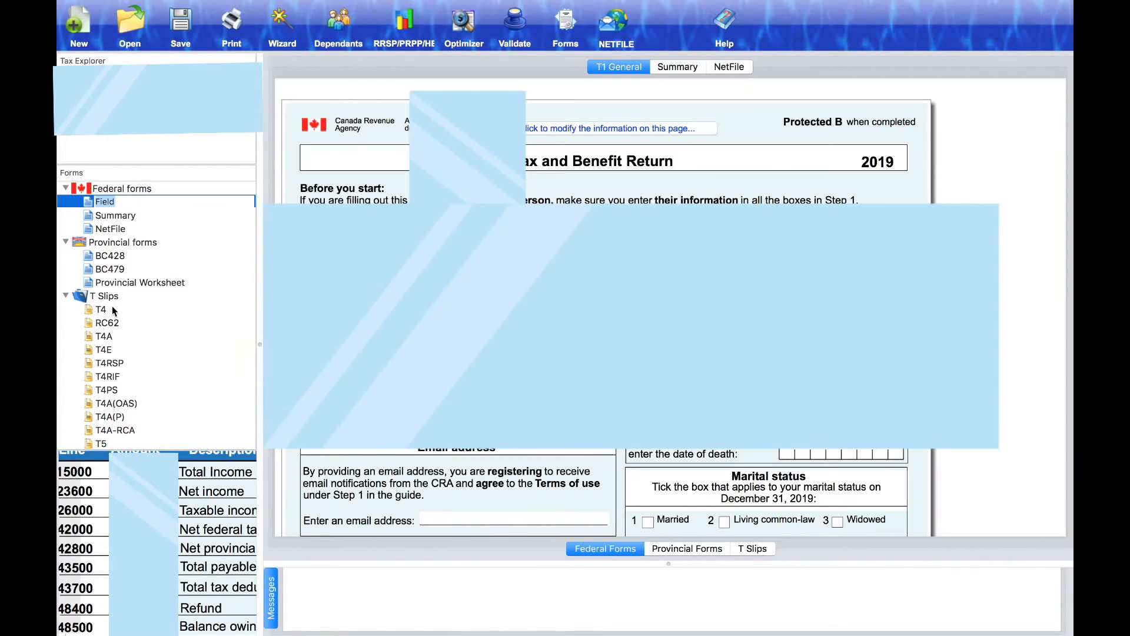
left_click(112, 308)
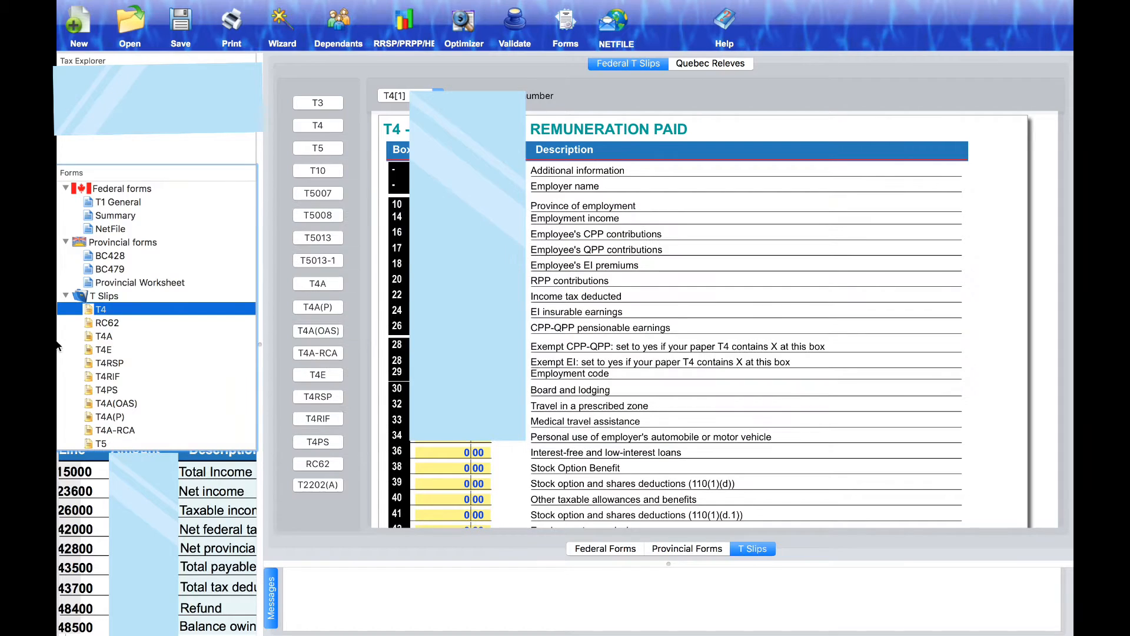
left_click(106, 203)
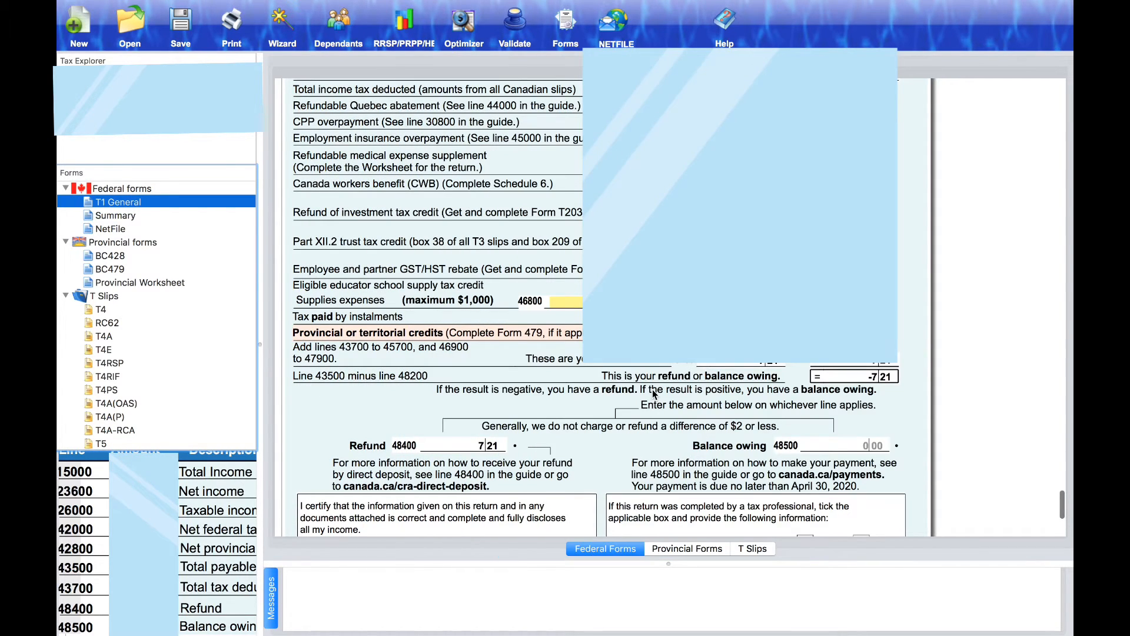
scroll(435, 409, "down", 2)
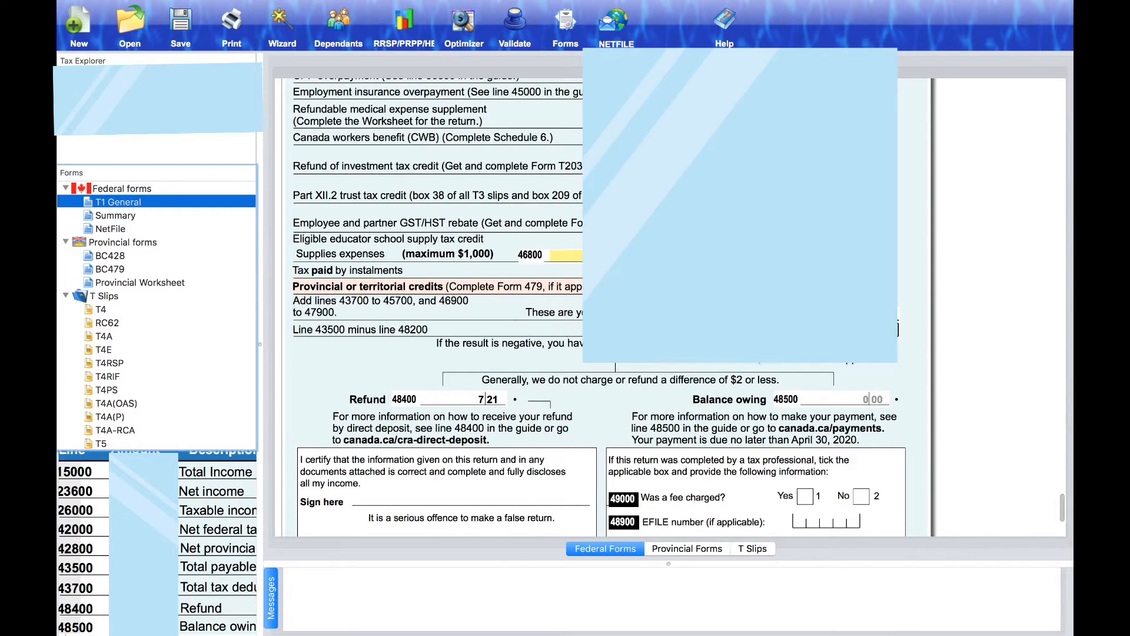
left_click(614, 35)
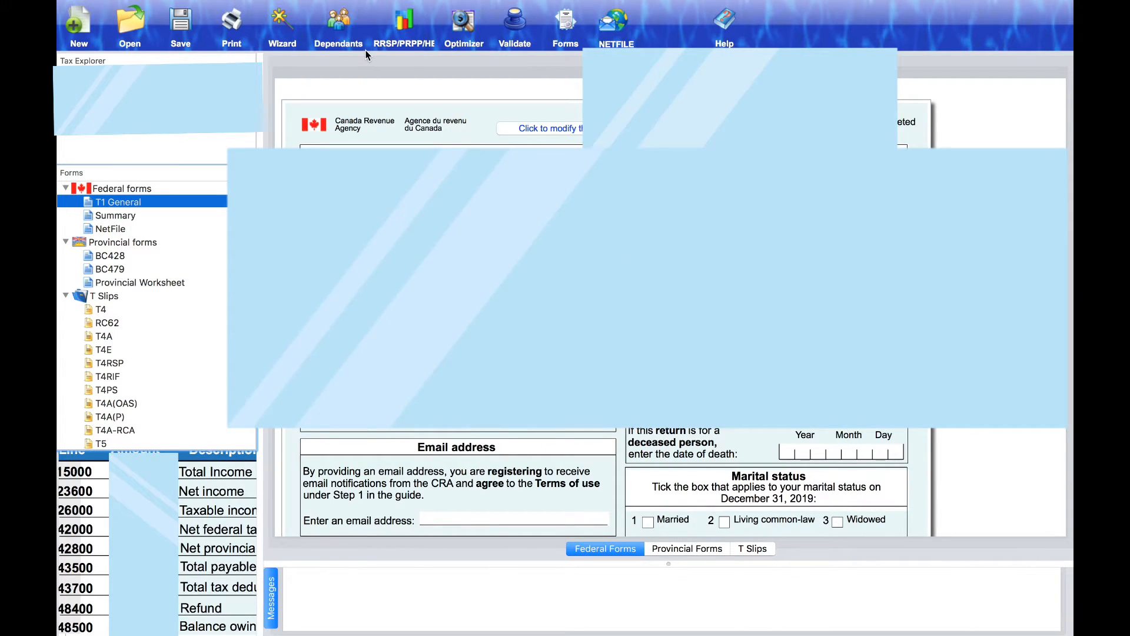
Step: Start NETFILE, saving the session and dismissing the remaining returns notice
left_click(609, 25)
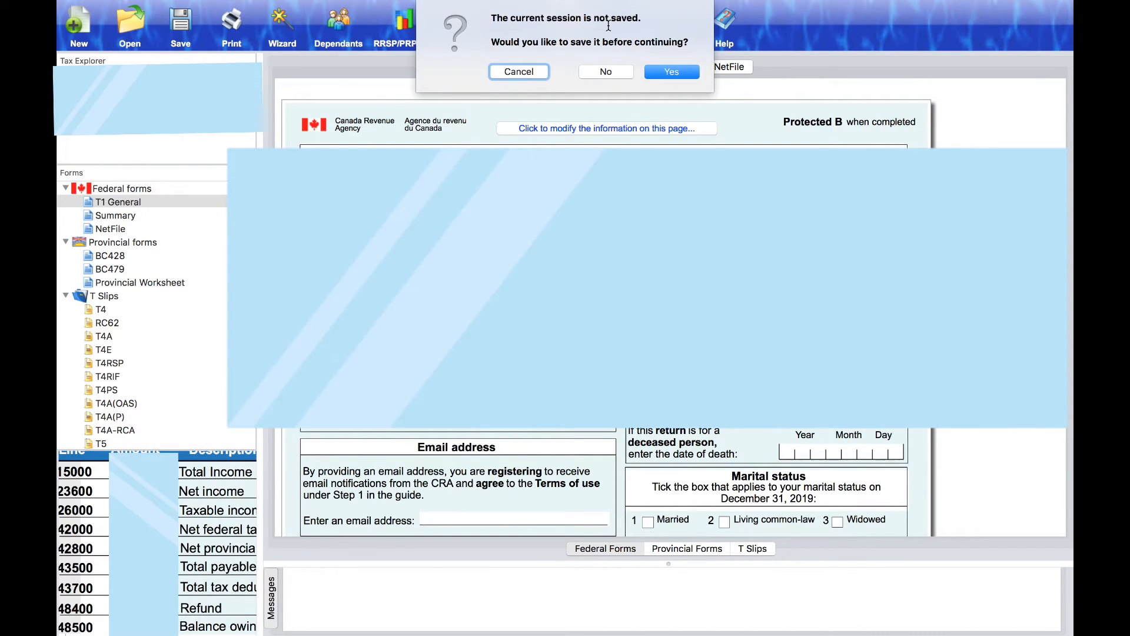
left_click(682, 70)
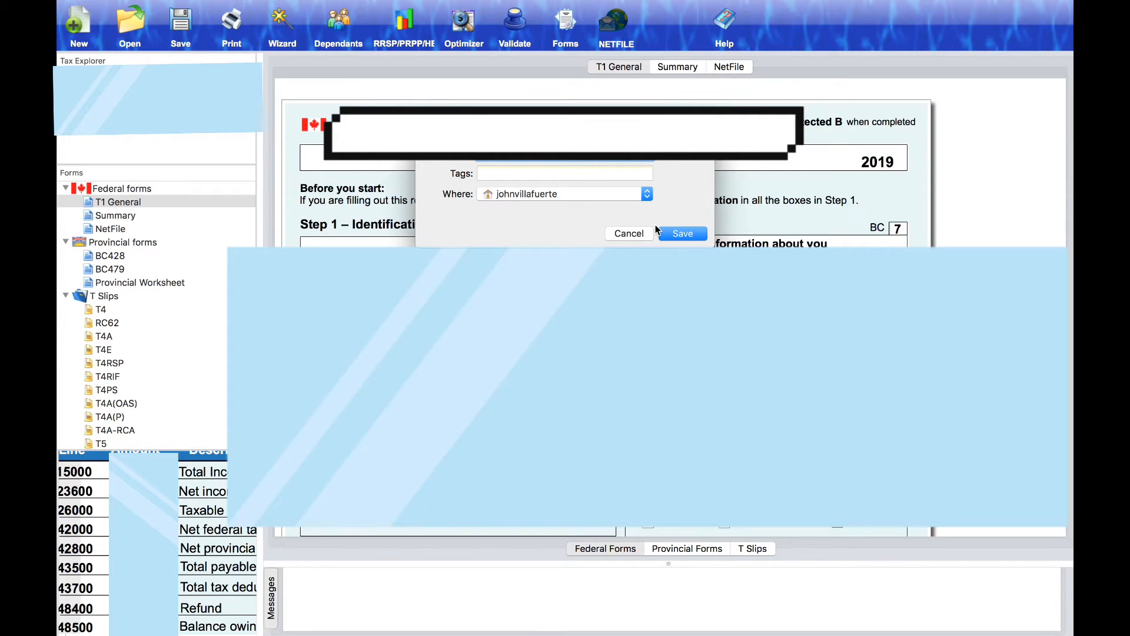
left_click(681, 234)
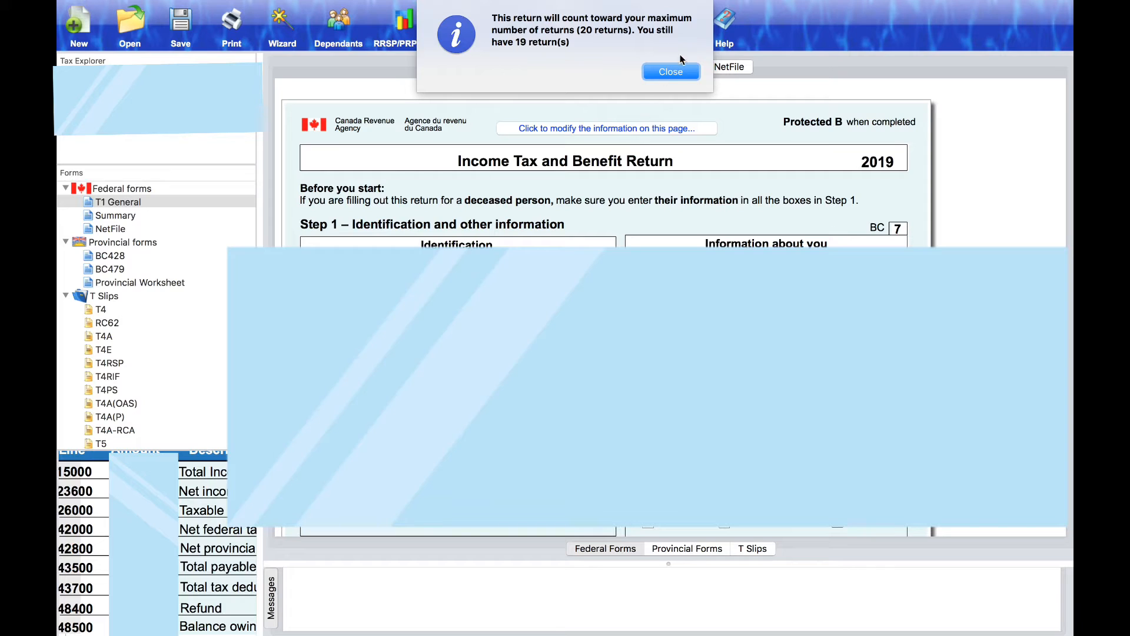
left_click(674, 76)
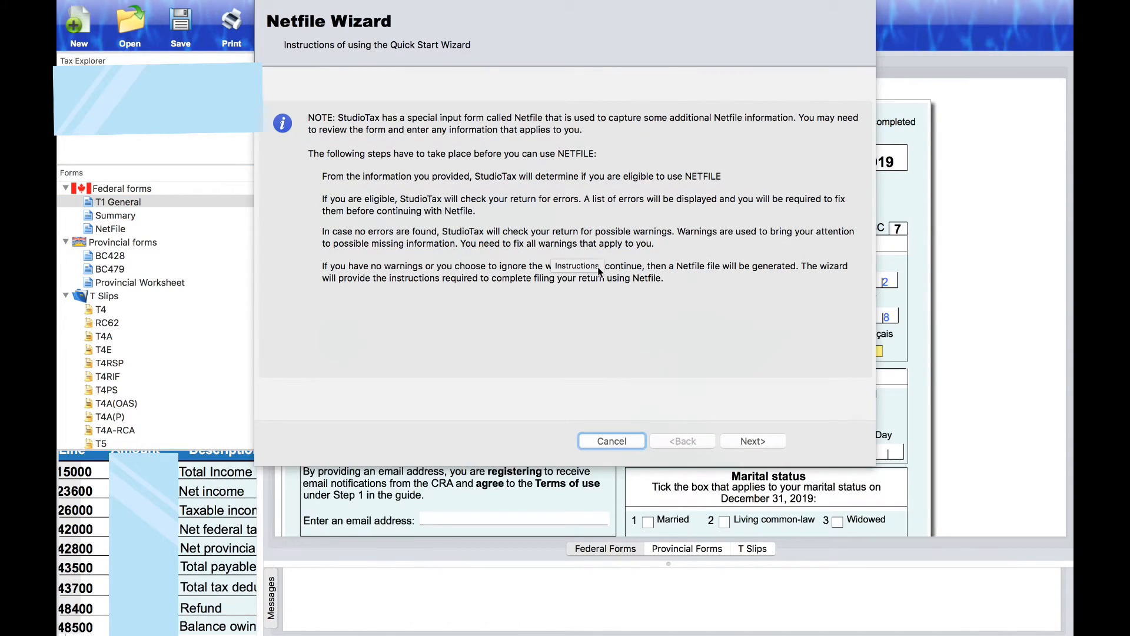
Step: Decline the instalment transfer and confirm the additional information in the wizard
left_click(751, 442)
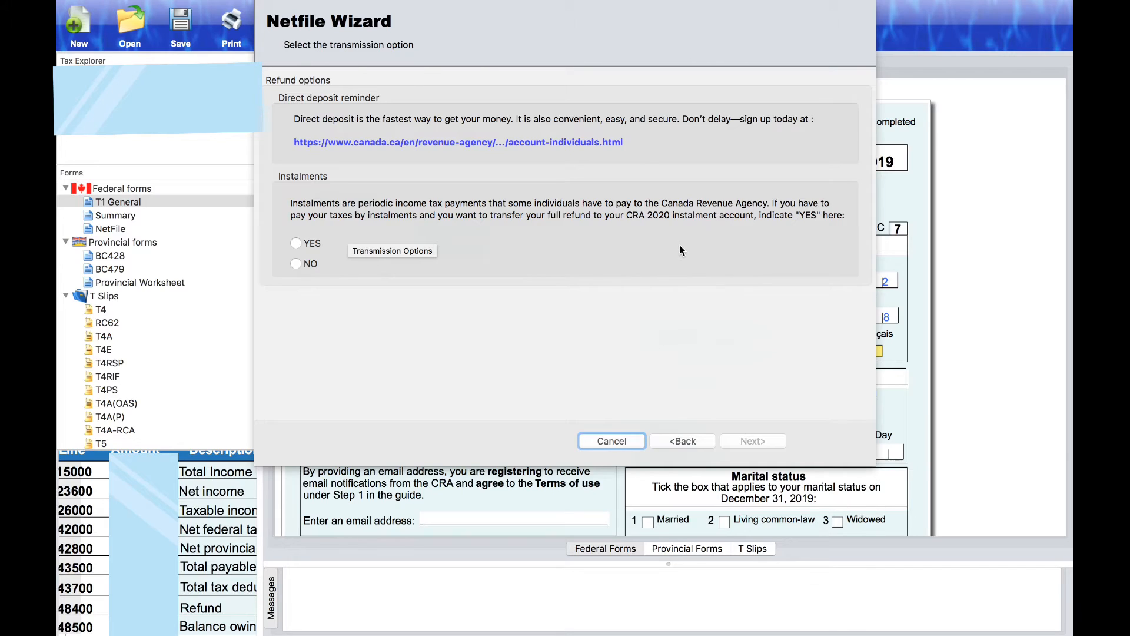
left_click(297, 263)
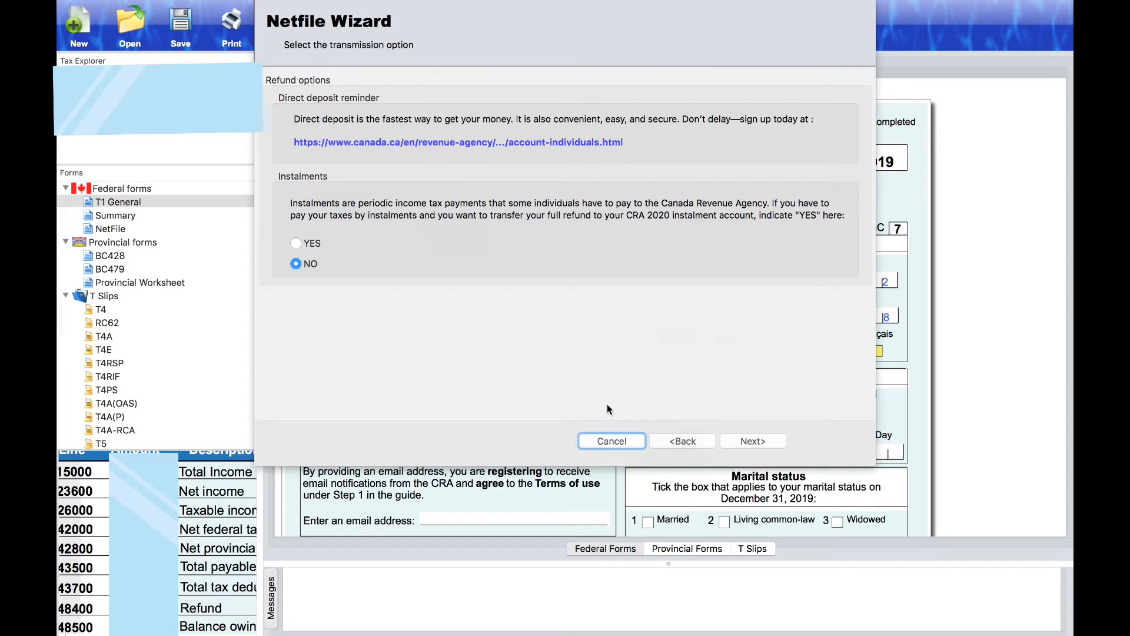
left_click(731, 440)
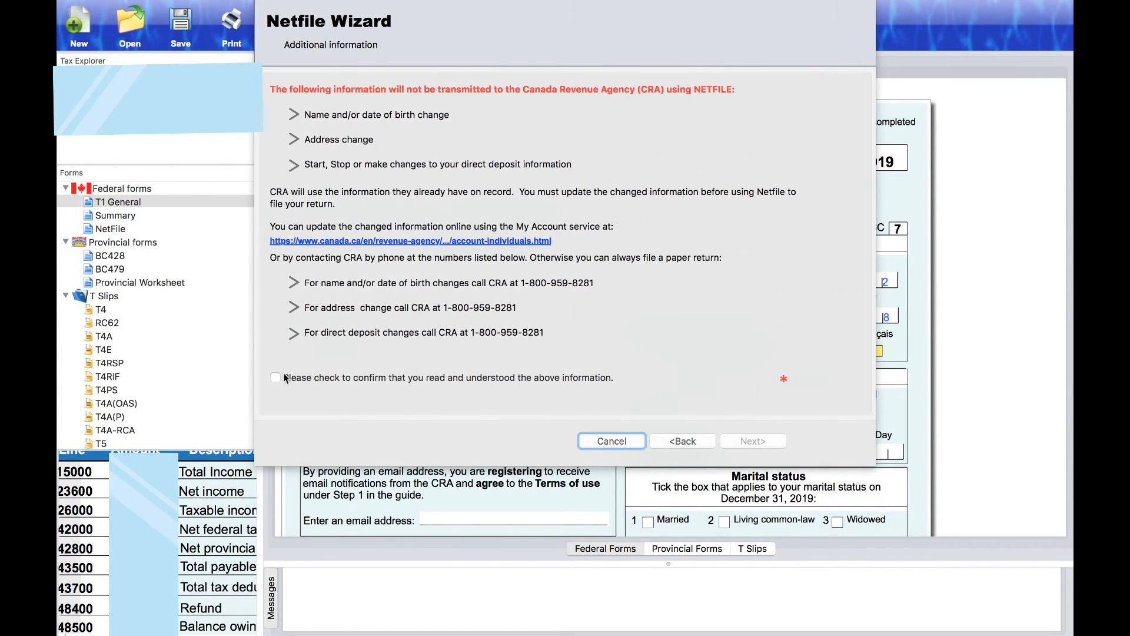
left_click(275, 378)
left_click(753, 441)
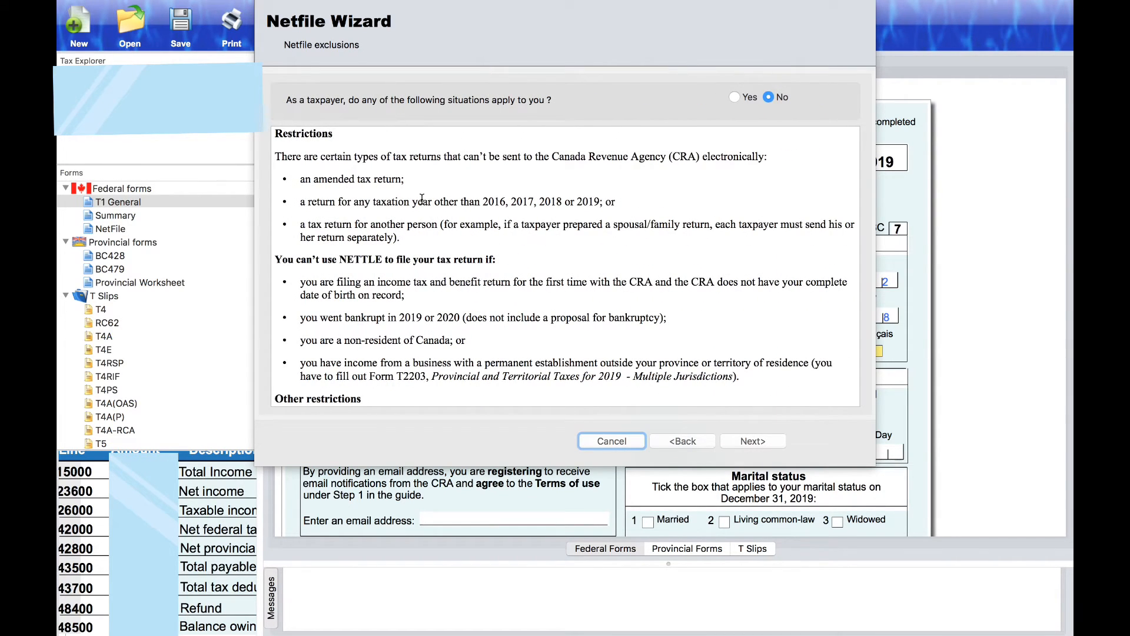
scroll(389, 222, "down", 3)
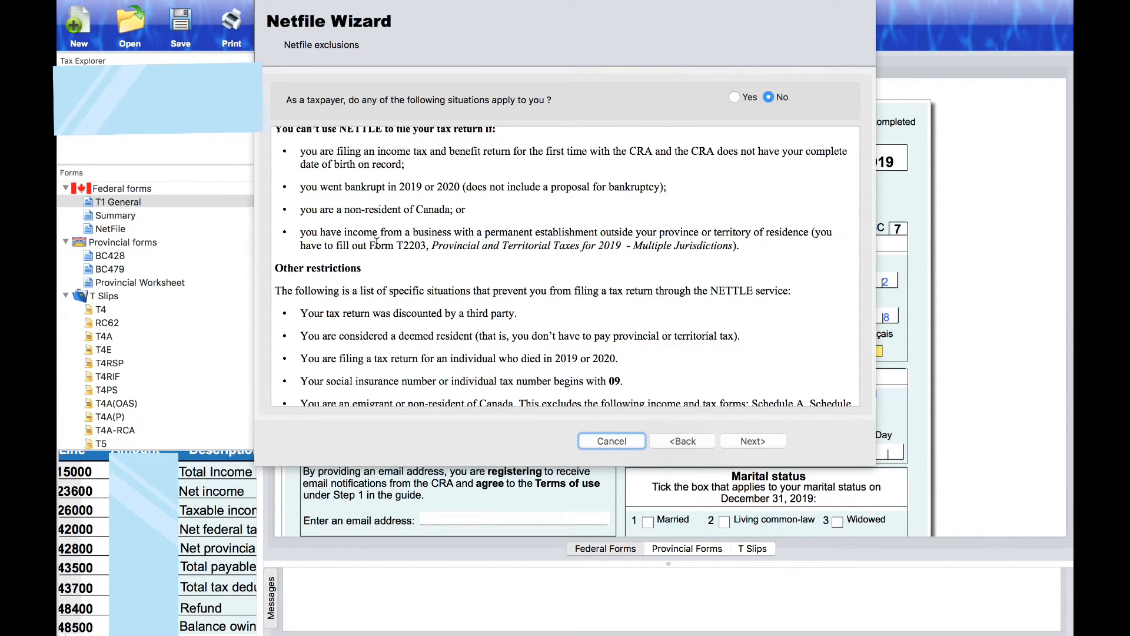
scroll(378, 243, "down", 1)
scroll(377, 242, "down", 1)
scroll(377, 243, "down", 1)
scroll(376, 242, "down", 1)
scroll(377, 243, "down", 5)
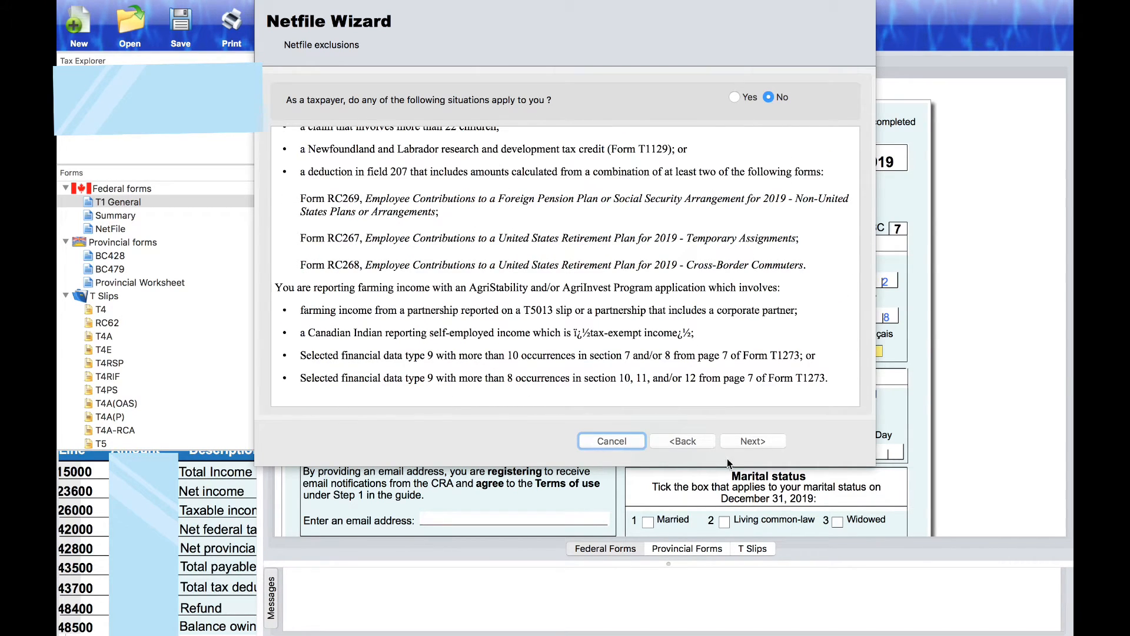
scroll(597, 310, "down", 2)
Step: Review the Return Errors page and close the wizard to fix the residency error
left_click(753, 440)
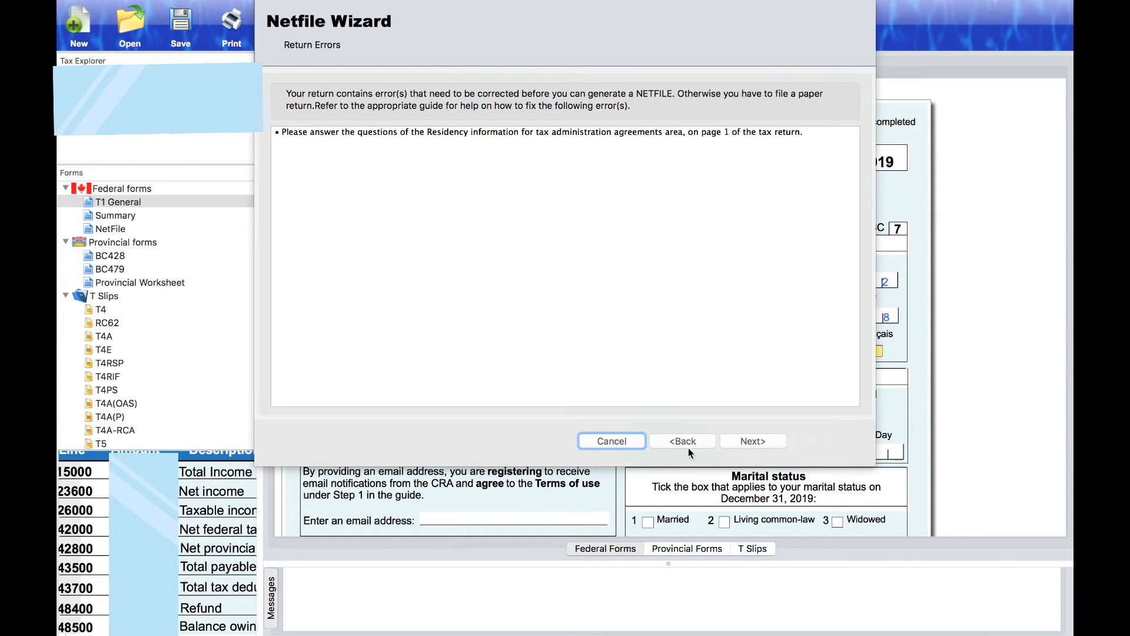
left_click(632, 442)
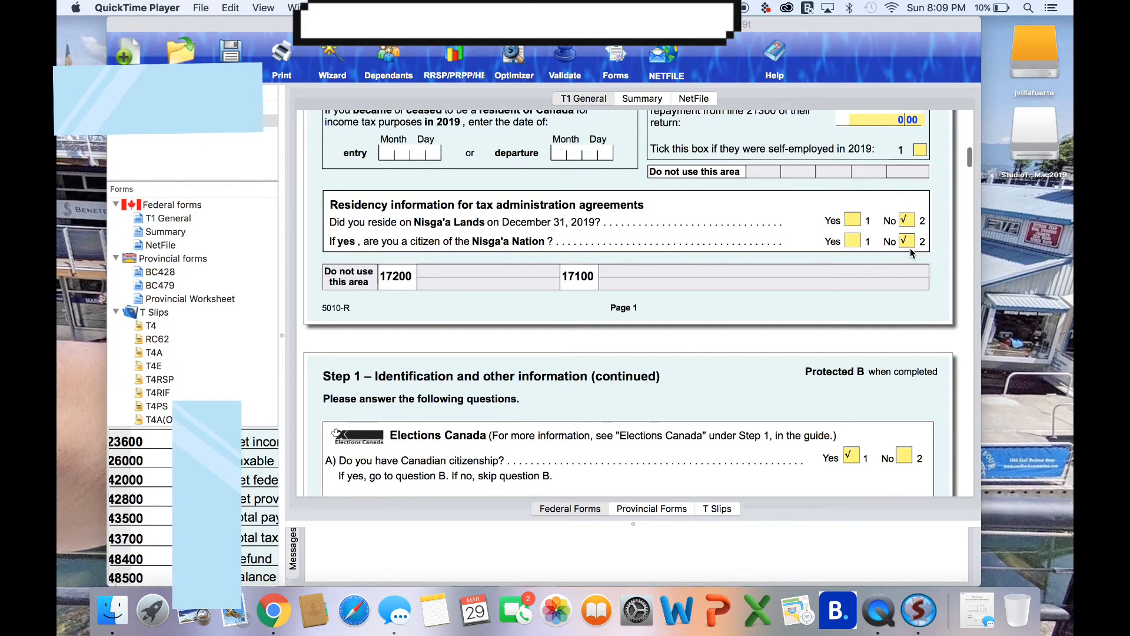
scroll(698, 221, "up", 1)
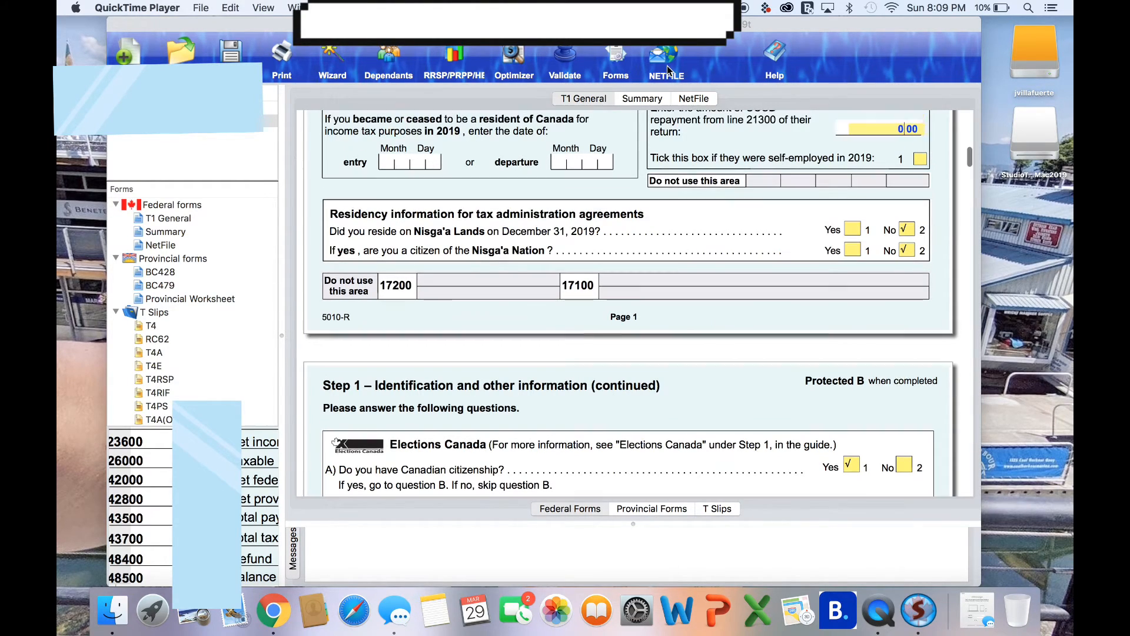
Step: Rerun the wizard, answering no to instalments and confirming the additional information
left_click(668, 71)
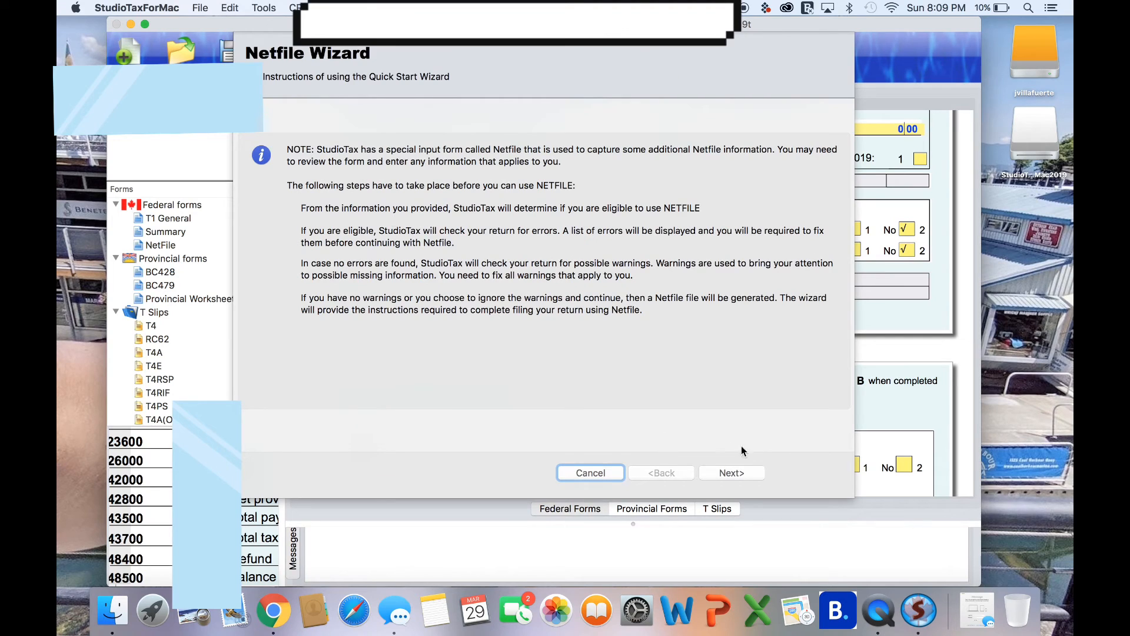
left_click(740, 474)
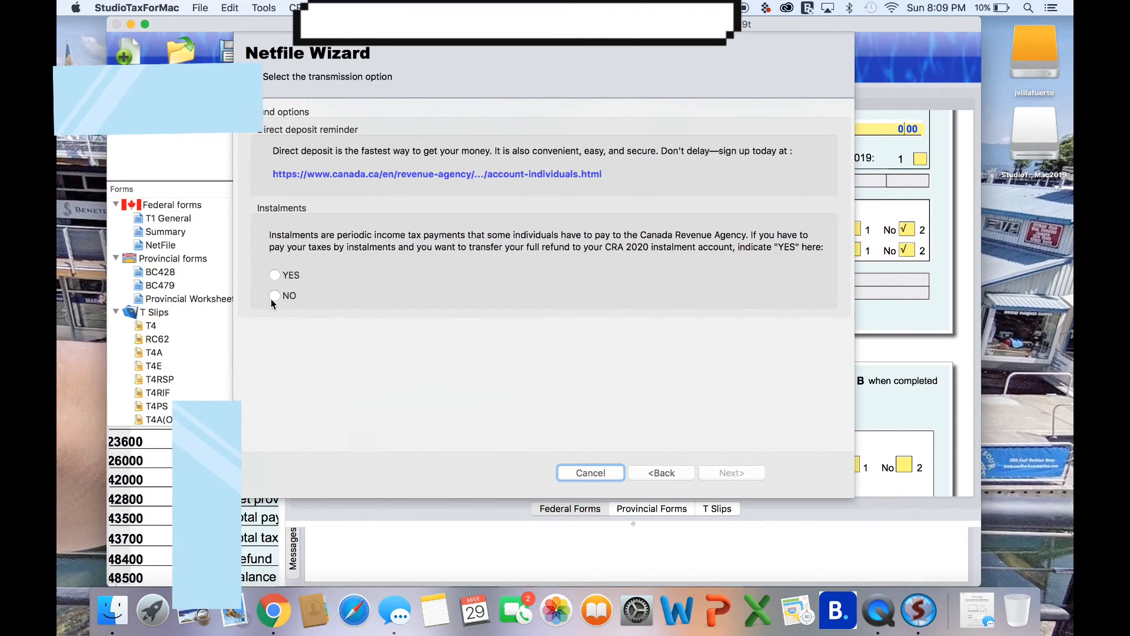
left_click(275, 296)
left_click(731, 472)
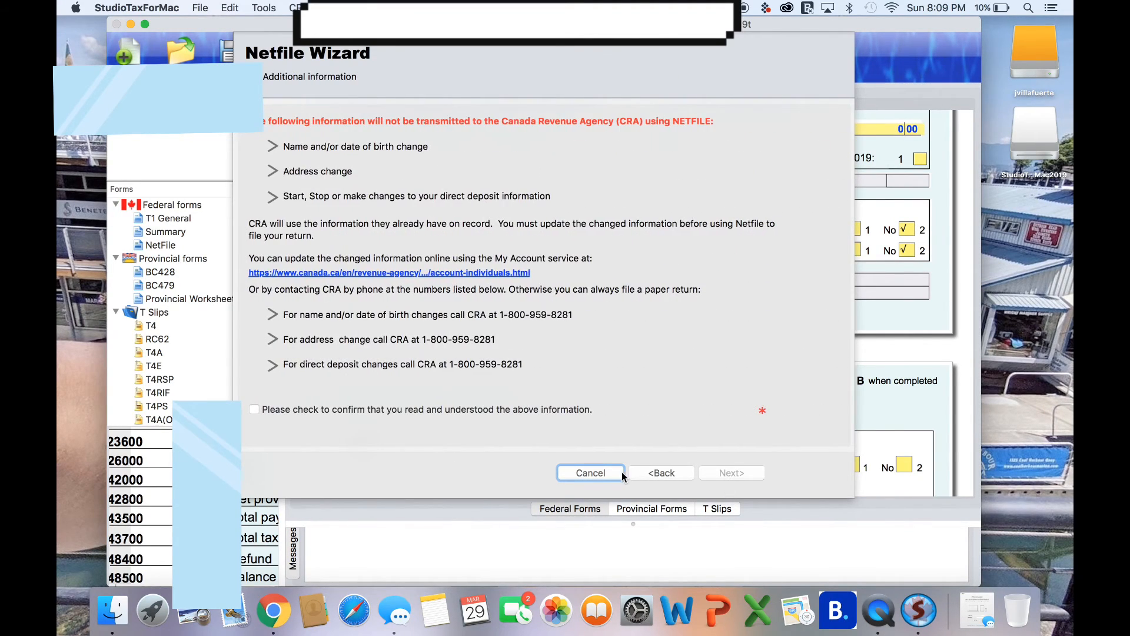
left_click(255, 411)
left_click(732, 473)
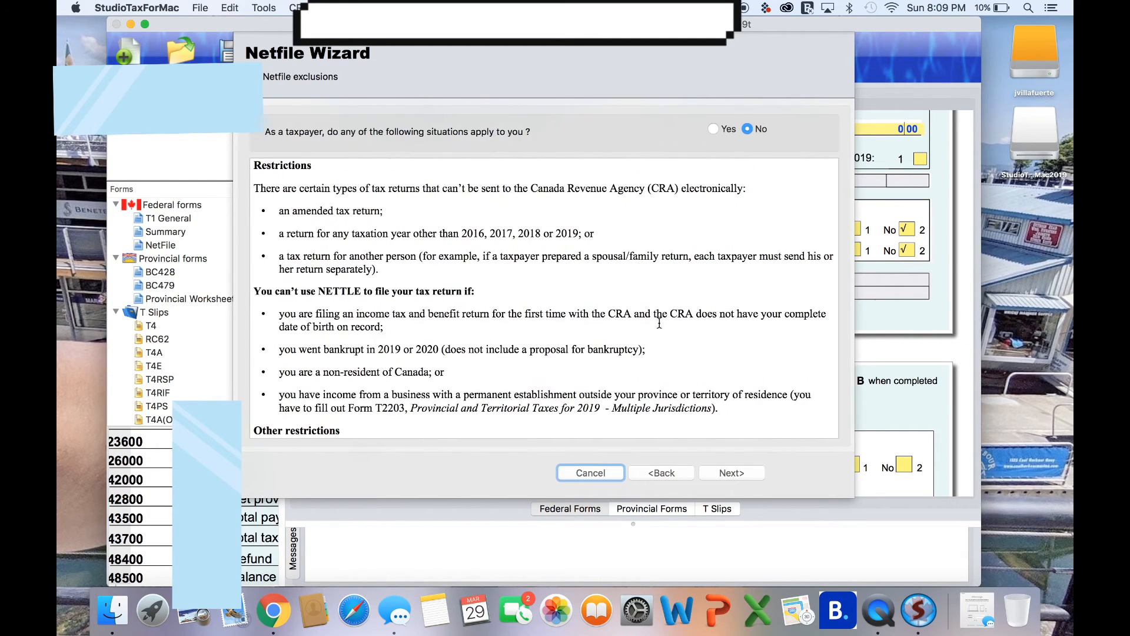
scroll(680, 339, "down", 1)
scroll(681, 339, "down", 5)
scroll(680, 339, "up", 5)
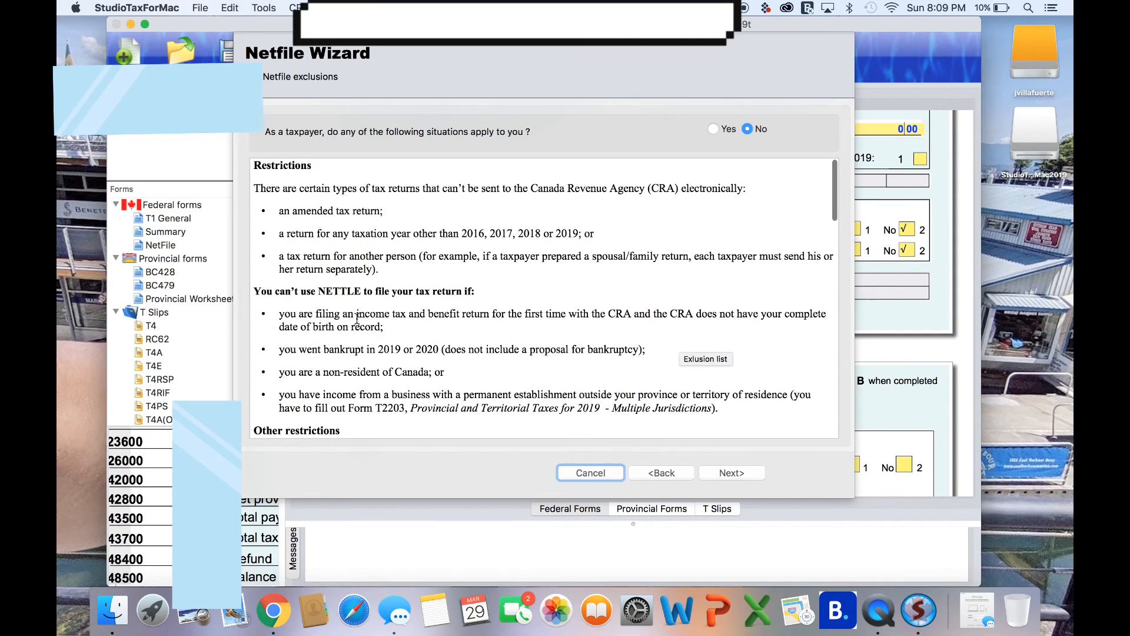
Step: Confirm the principal residence was not disposed of and reach the return warnings
left_click(731, 472)
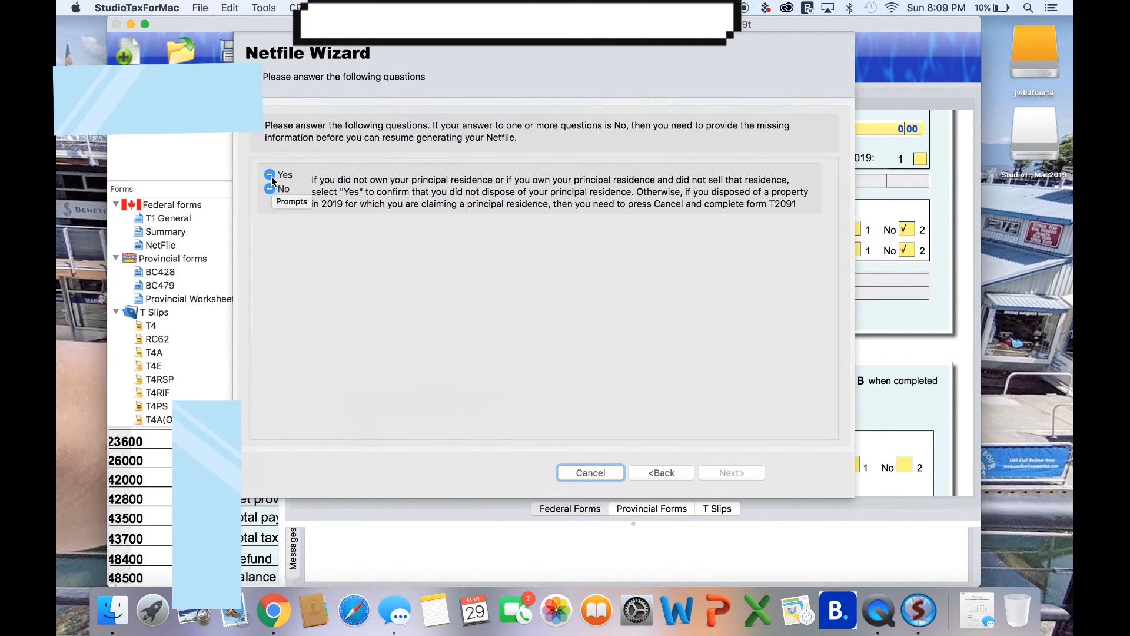
left_click(270, 175)
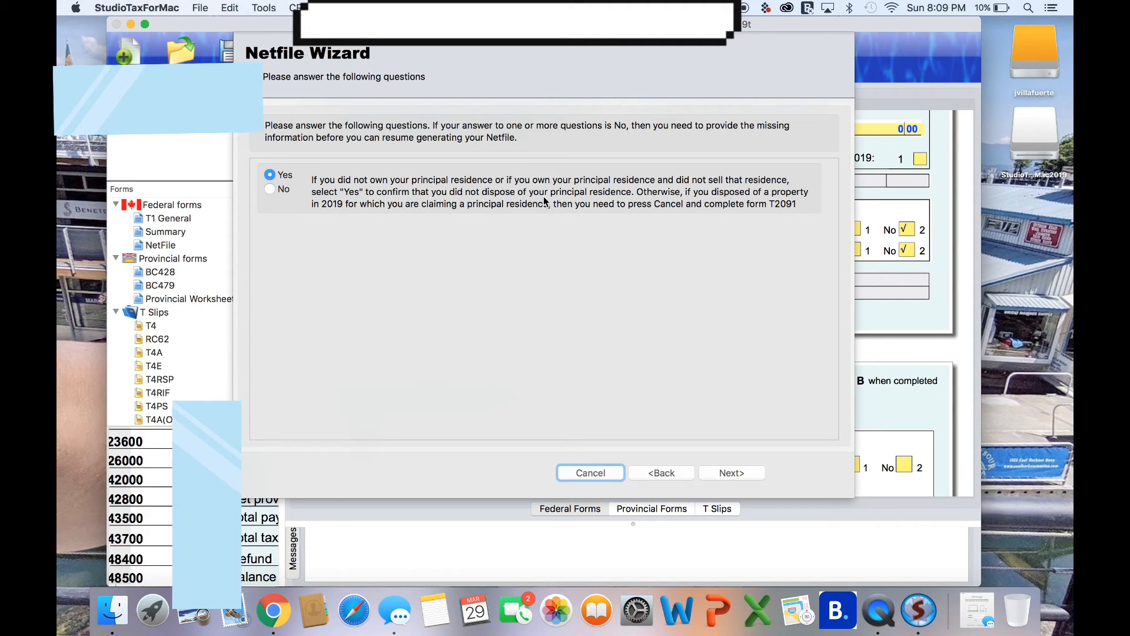
left_click(729, 474)
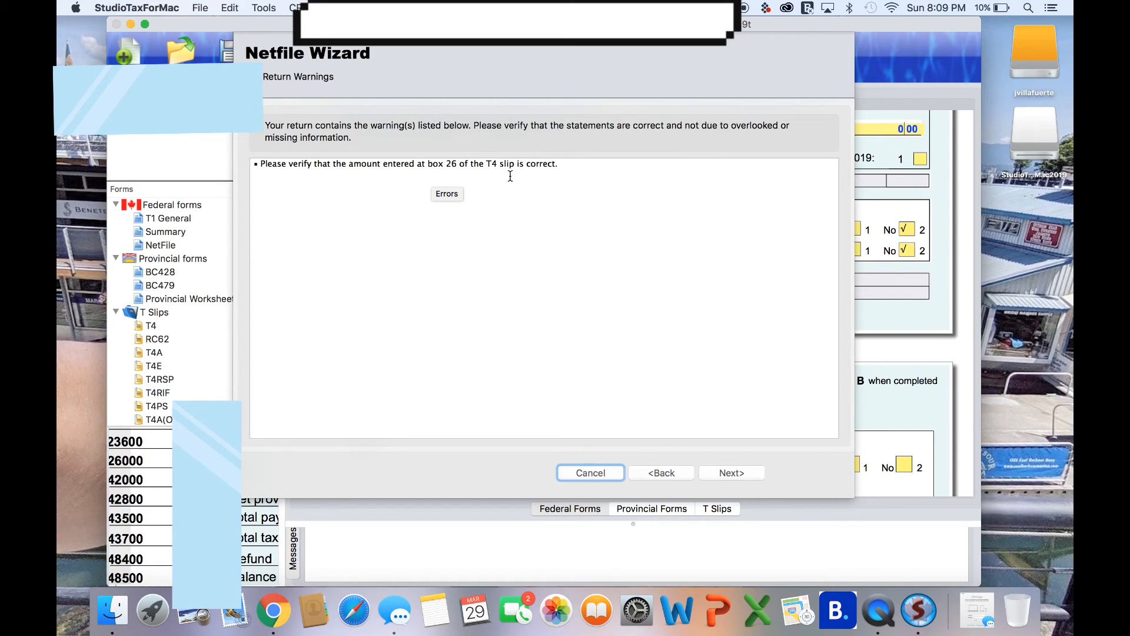
Step: Move past the T4 box 26 warning and choose 'Yes, sign me up!' for online mail
left_click(741, 477)
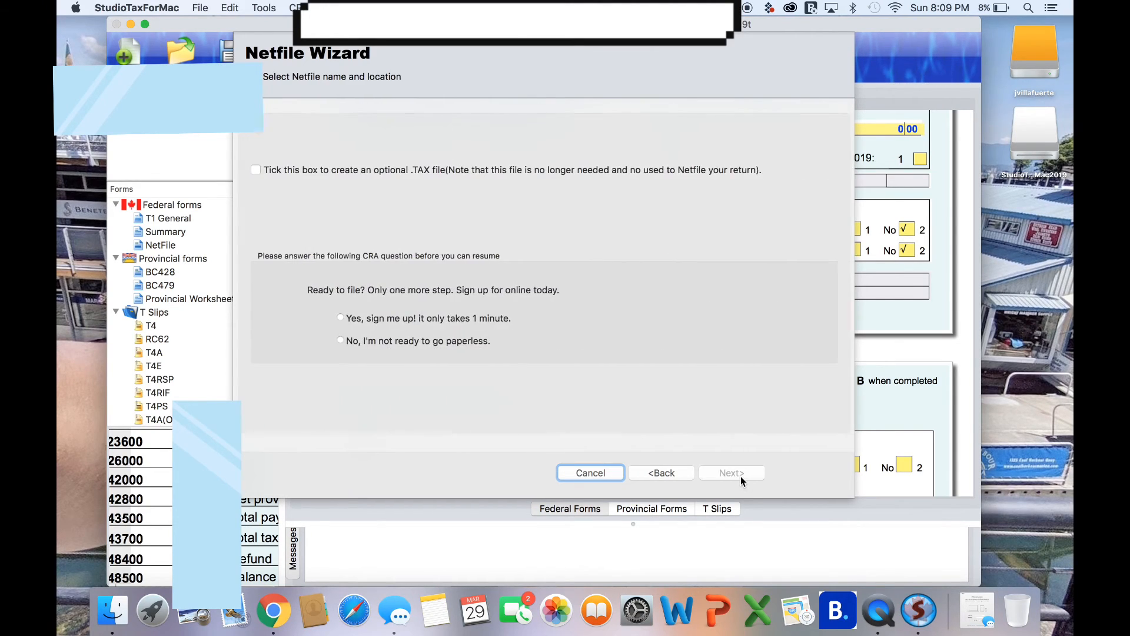
left_click(340, 318)
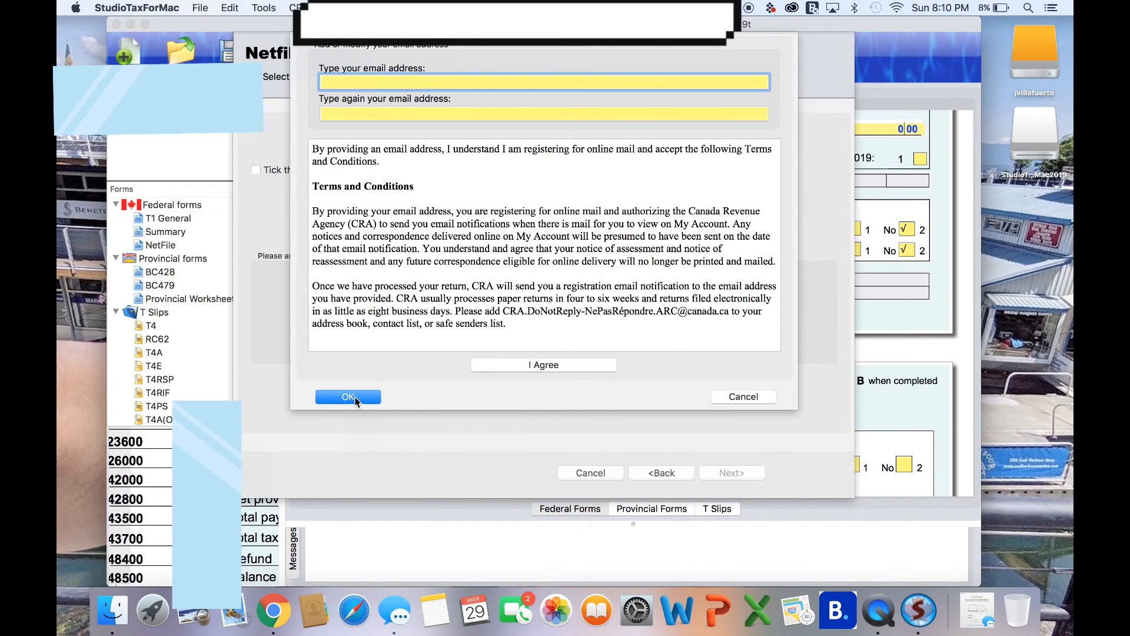
left_click(743, 397)
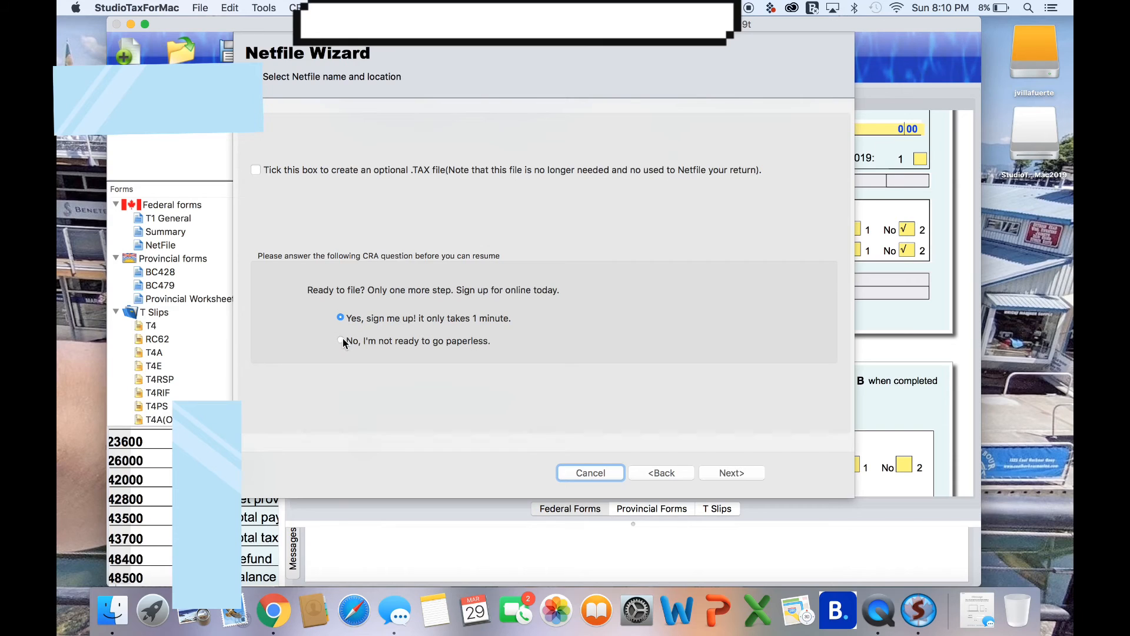
left_click(342, 342)
left_click(341, 318)
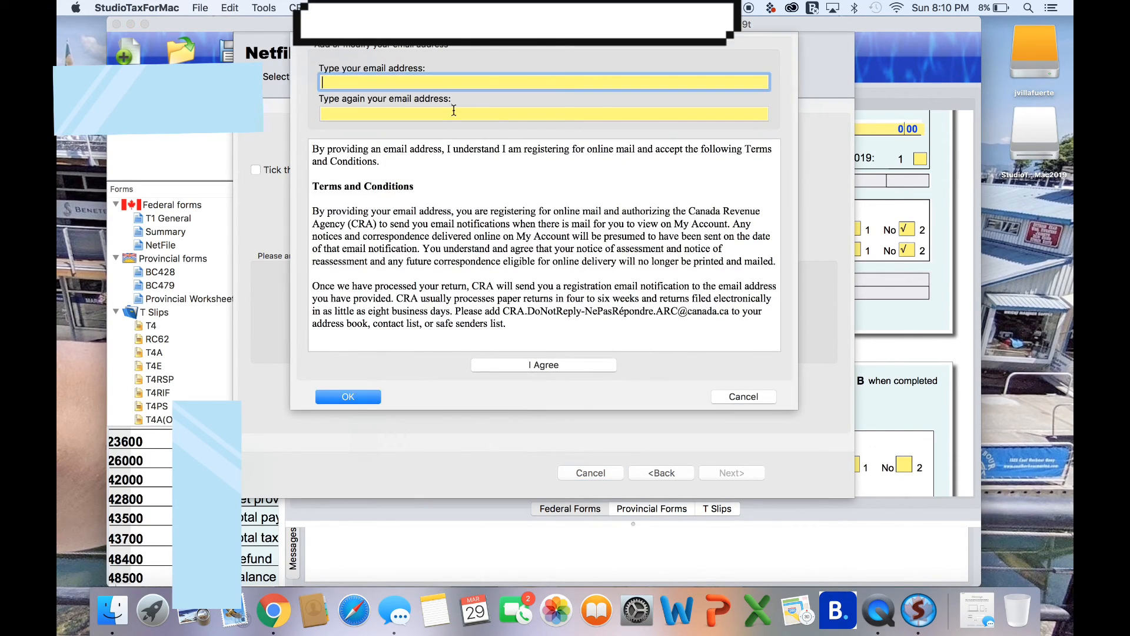
left_click(743, 397)
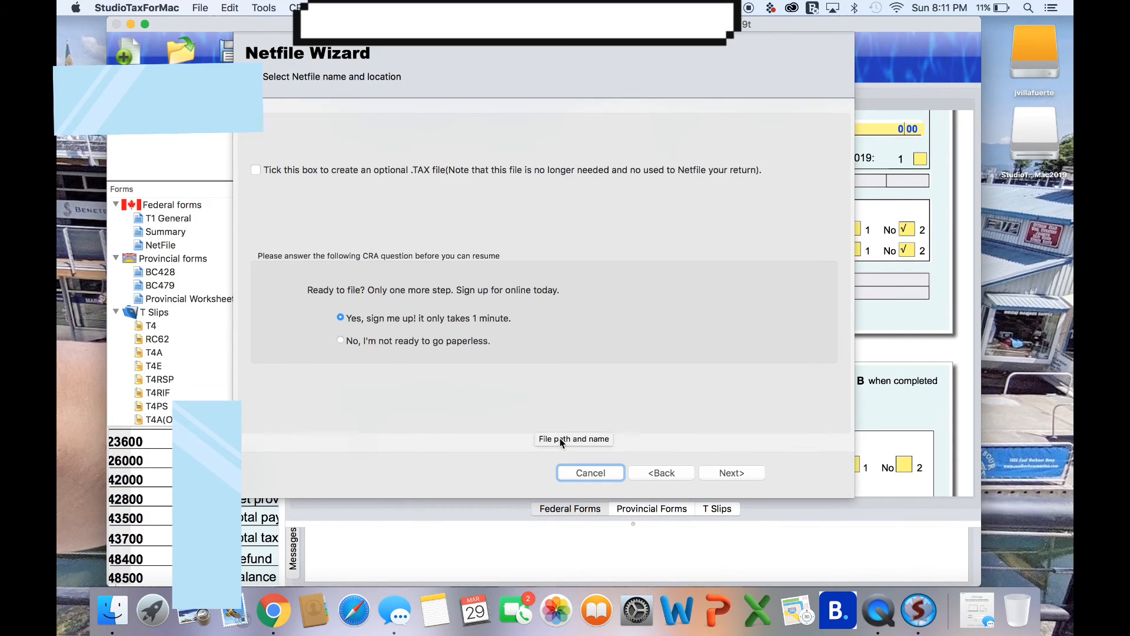
Step: Read the NETFILE Terms and Privacy Notice on canada.ca, then return to the wizard
left_click(732, 472)
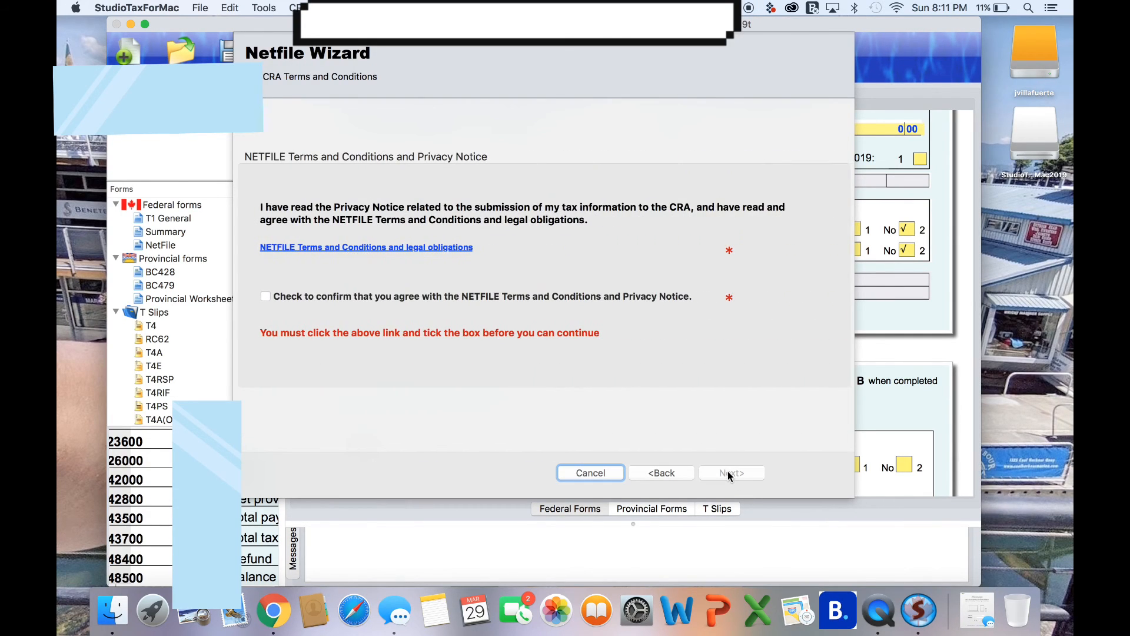
left_click(323, 247)
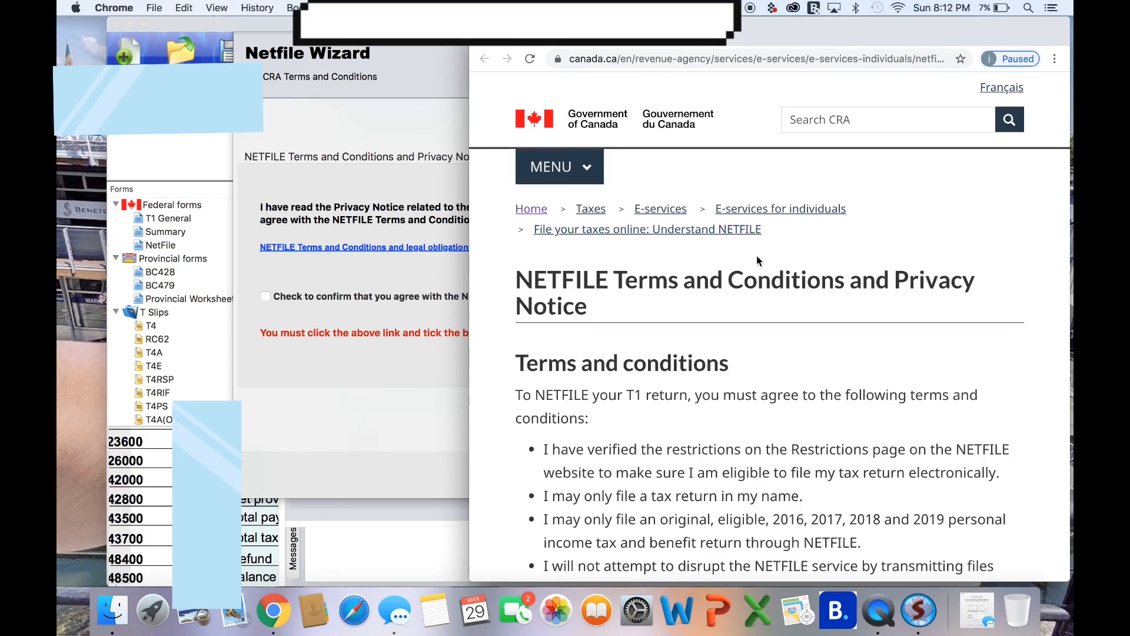
scroll(756, 255, "down", 5)
scroll(757, 255, "down", 3)
scroll(757, 255, "down", 1)
scroll(757, 256, "down", 5)
scroll(756, 256, "down", 3)
scroll(713, 386, "down", 5)
scroll(714, 386, "down", 5)
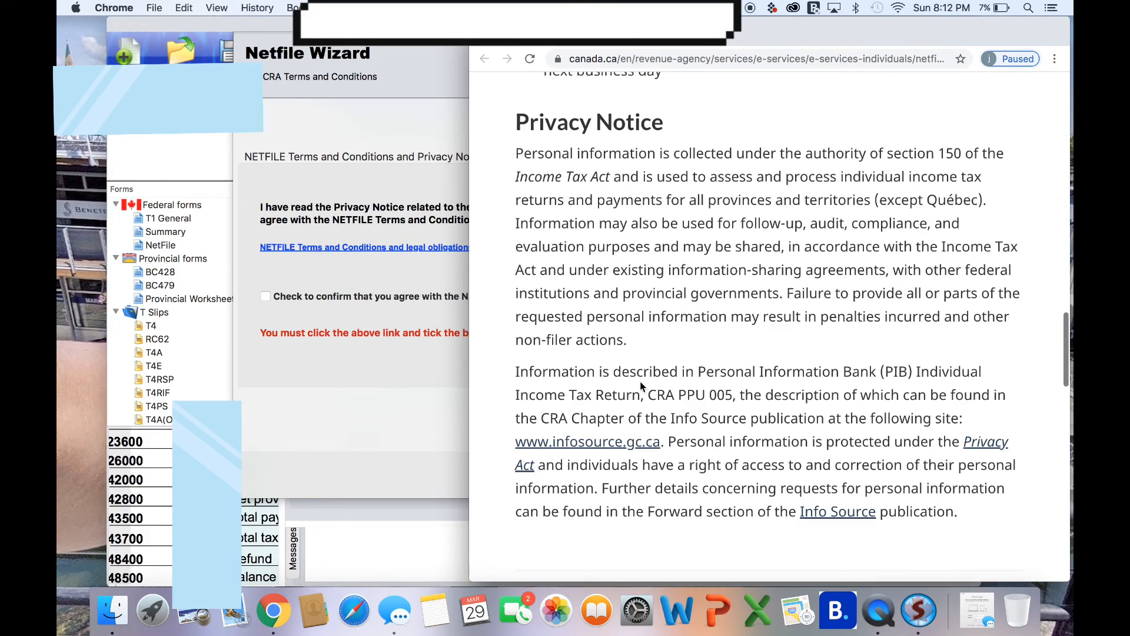
left_click(336, 359)
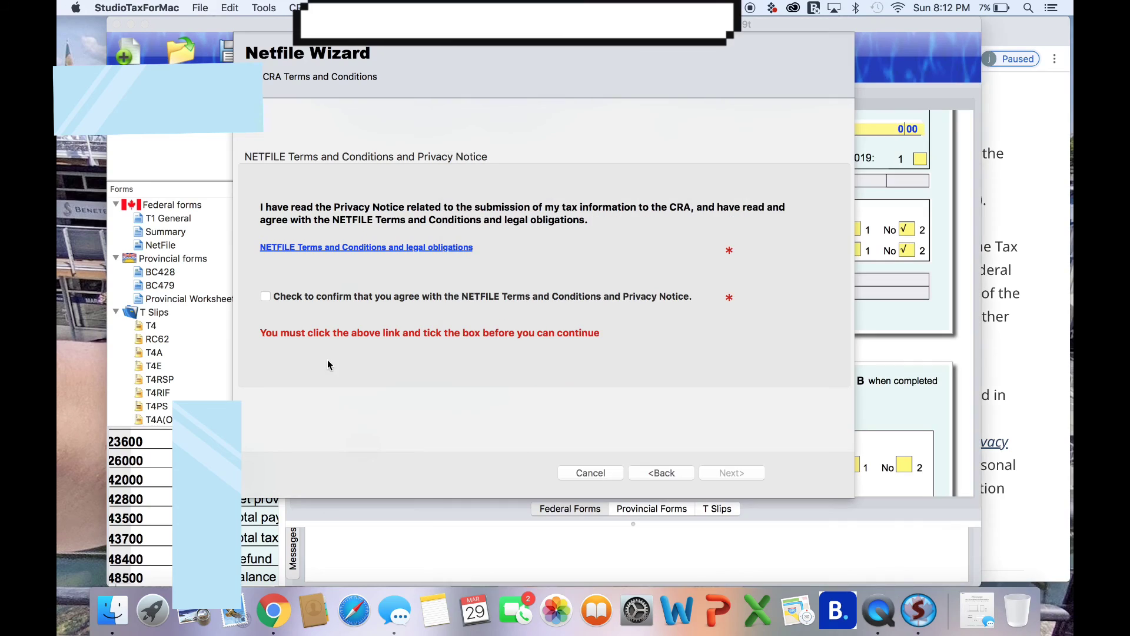
Step: Tick the agreement to the NETFILE Terms and Conditions and Privacy Notice
left_click(265, 297)
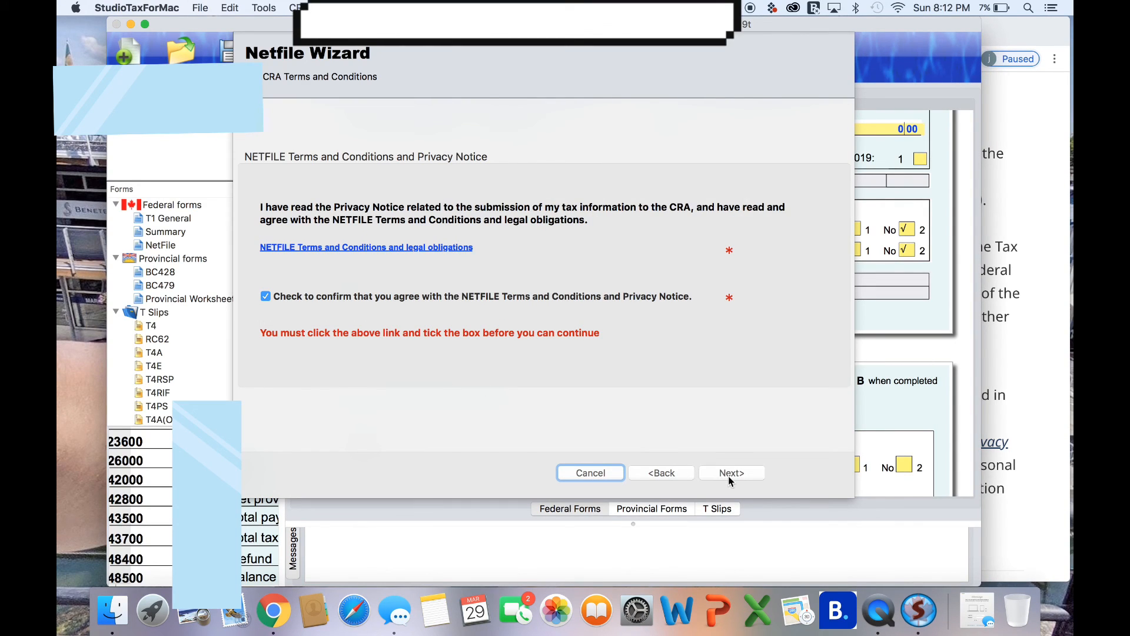